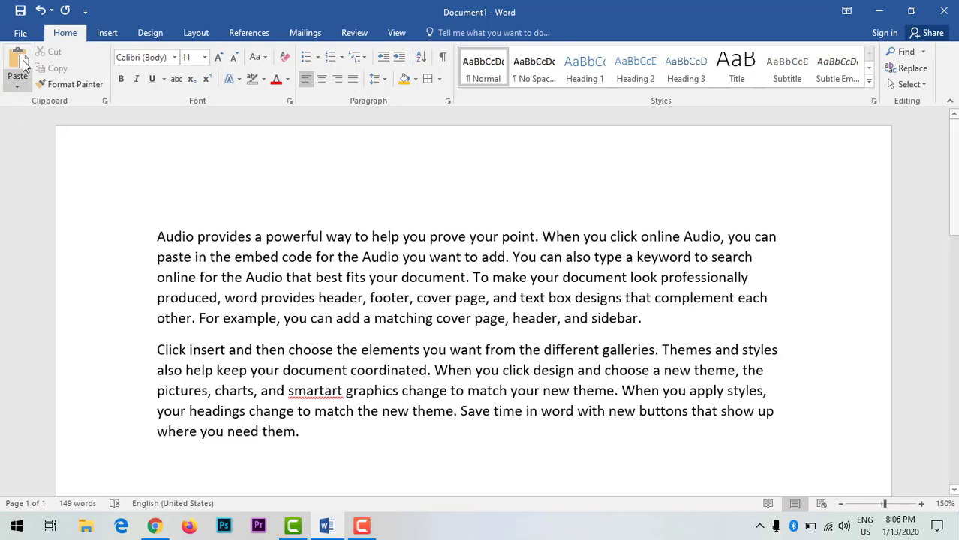
Step: Open the Insert tab's Cover Page gallery and browse designs such as Austin, Facet and Whisp
{"action": "left_click", "coordinate": [100, 34]}
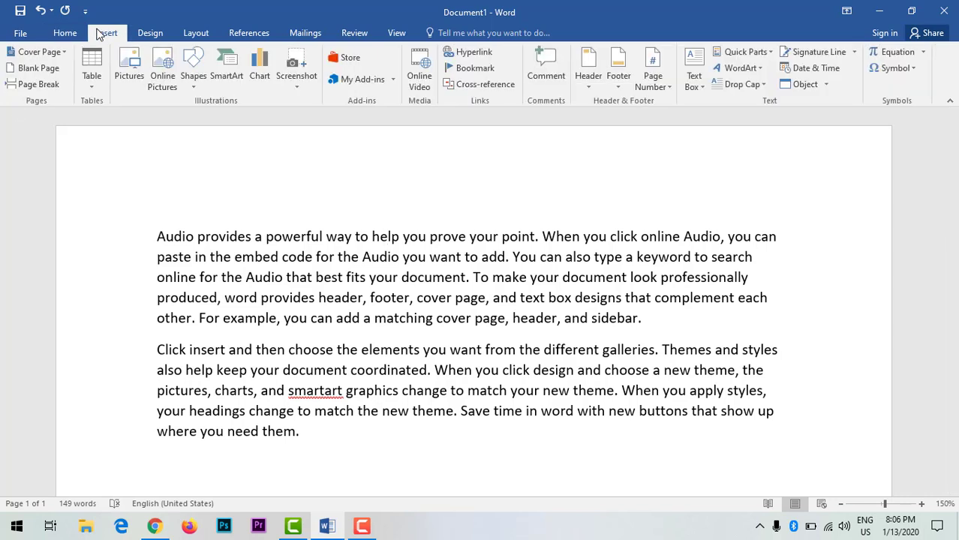
{"action": "left_click", "coordinate": [60, 52]}
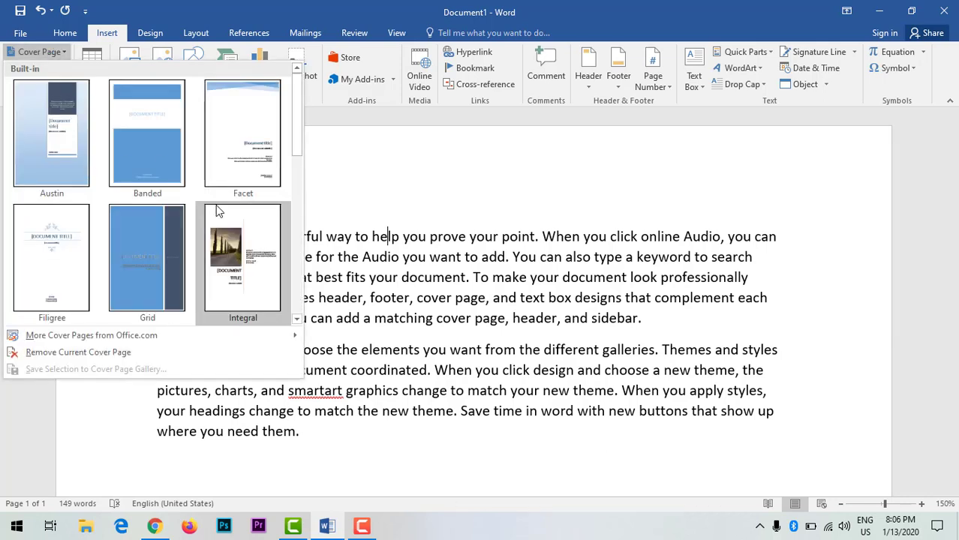
{"action": "scroll", "coordinate": [217, 210], "scroll_direction": "down", "scroll_amount": 3}
{"action": "scroll", "coordinate": [217, 211], "scroll_direction": "down", "scroll_amount": 1}
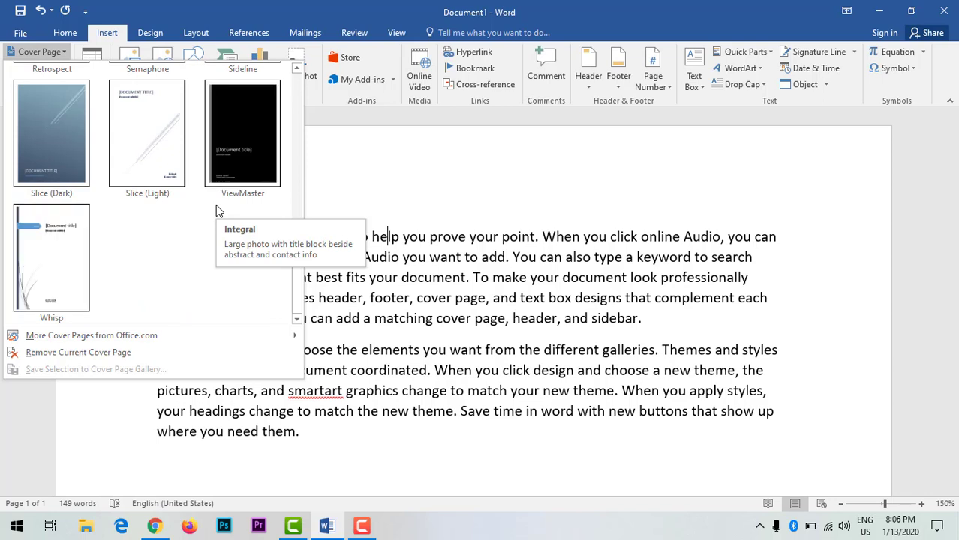
Step: Insert the Whisp cover page design into the document
{"action": "left_click", "coordinate": [58, 244]}
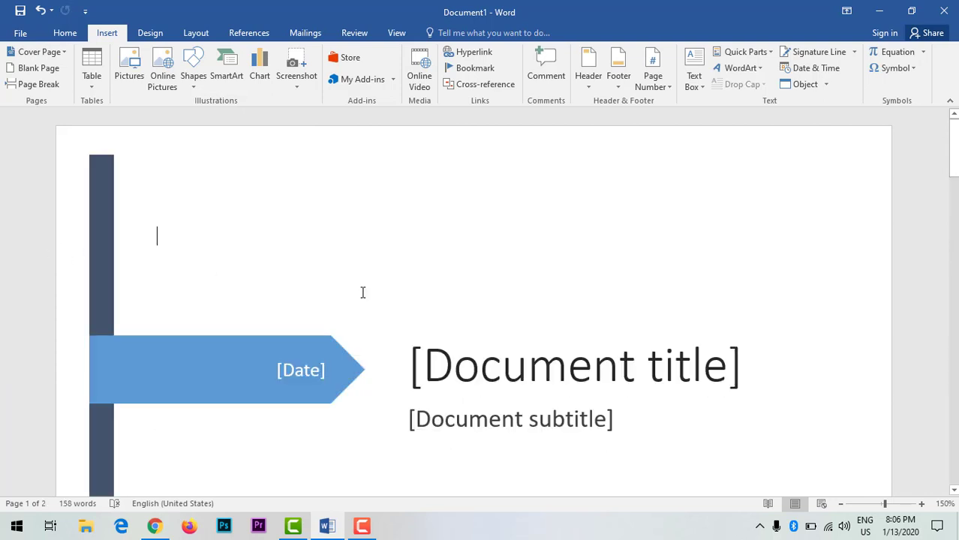
{"action": "scroll", "coordinate": [355, 300], "scroll_direction": "down", "scroll_amount": 3}
{"action": "scroll", "coordinate": [356, 300], "scroll_direction": "down", "scroll_amount": 3}
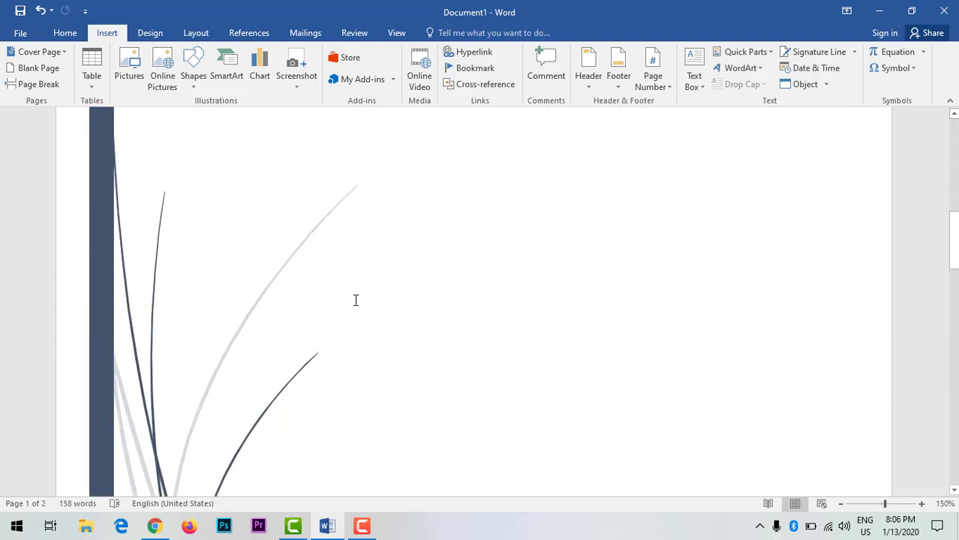
{"action": "scroll", "coordinate": [356, 300], "scroll_direction": "down", "scroll_amount": 4}
{"action": "scroll", "coordinate": [351, 300], "scroll_direction": "down", "scroll_amount": 4}
{"action": "scroll", "coordinate": [351, 300], "scroll_direction": "down", "scroll_amount": 4}
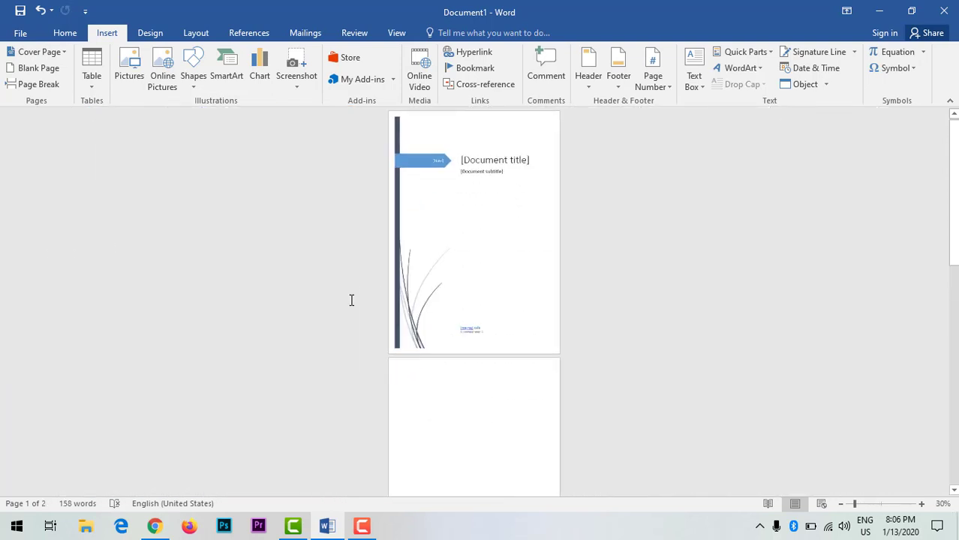
{"action": "scroll", "coordinate": [541, 135], "scroll_direction": "up", "scroll_amount": 2}
{"action": "scroll", "coordinate": [514, 150], "scroll_direction": "up", "scroll_amount": 1}
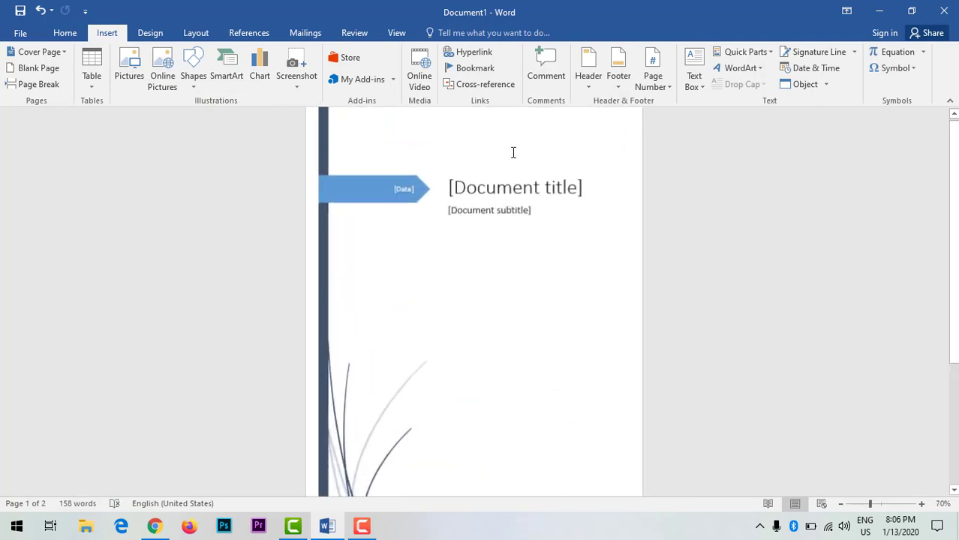
{"action": "scroll", "coordinate": [514, 150], "scroll_direction": "up", "scroll_amount": 2}
{"action": "scroll", "coordinate": [551, 188], "scroll_direction": "up", "scroll_amount": 1}
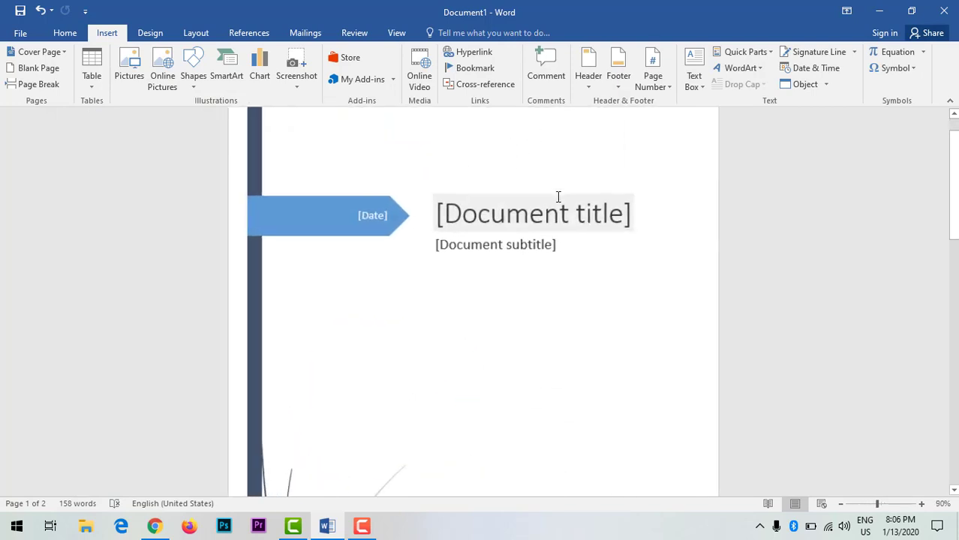
Step: Title the cover SIKHO SIKHAO, subtitle it Sikho sikhao, and date it 05-04-2020
{"action": "left_click", "coordinate": [514, 214]}
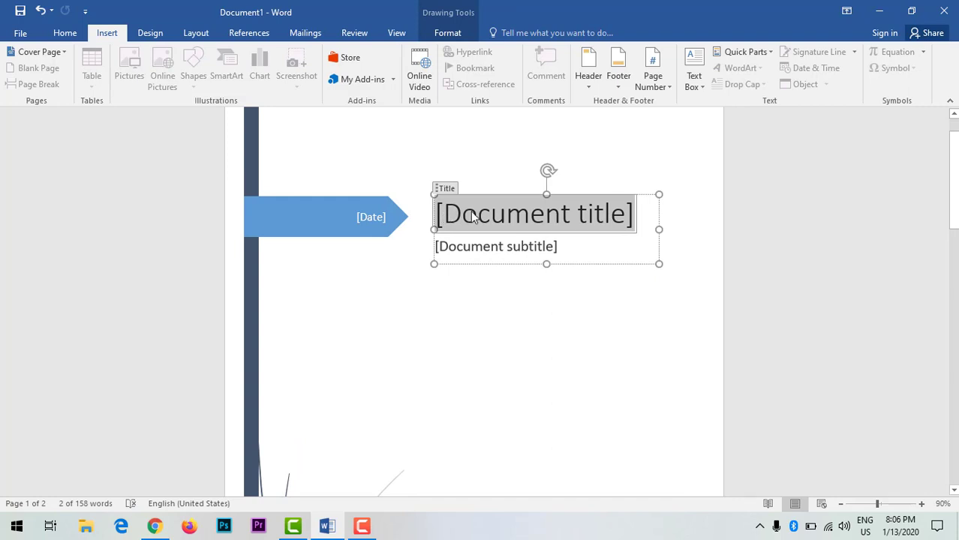
{"action": "type", "text": "SIKHO"}
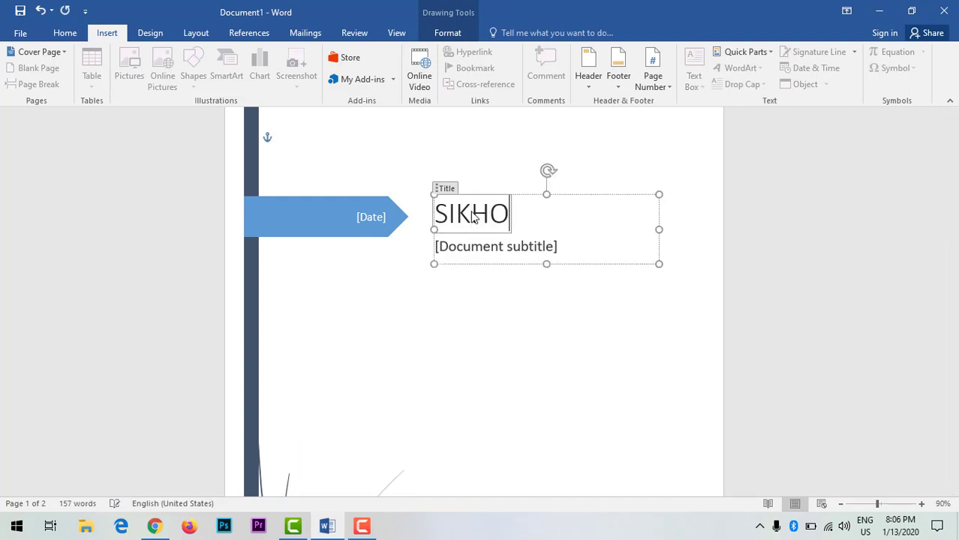
{"action": "type", "text": " SIKHAO"}
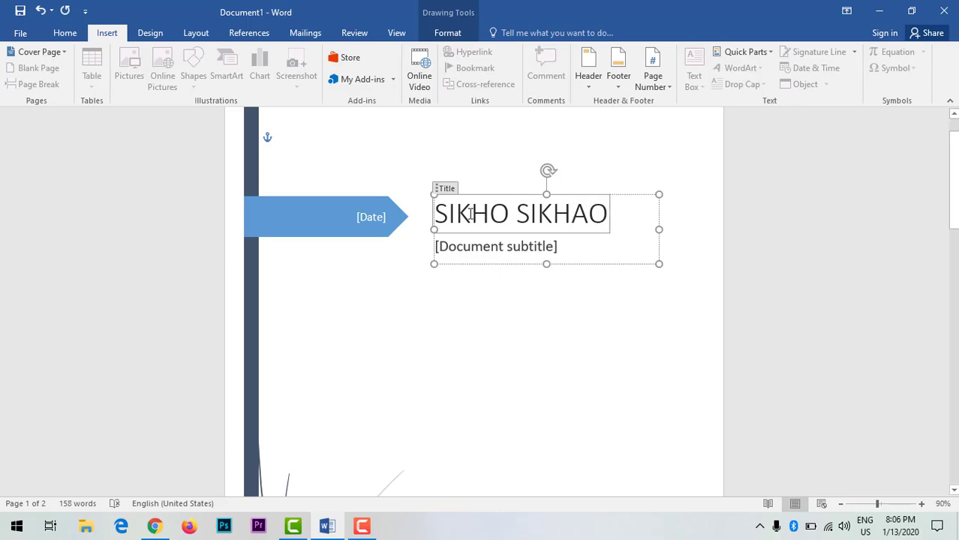
{"action": "left_click", "coordinate": [502, 246]}
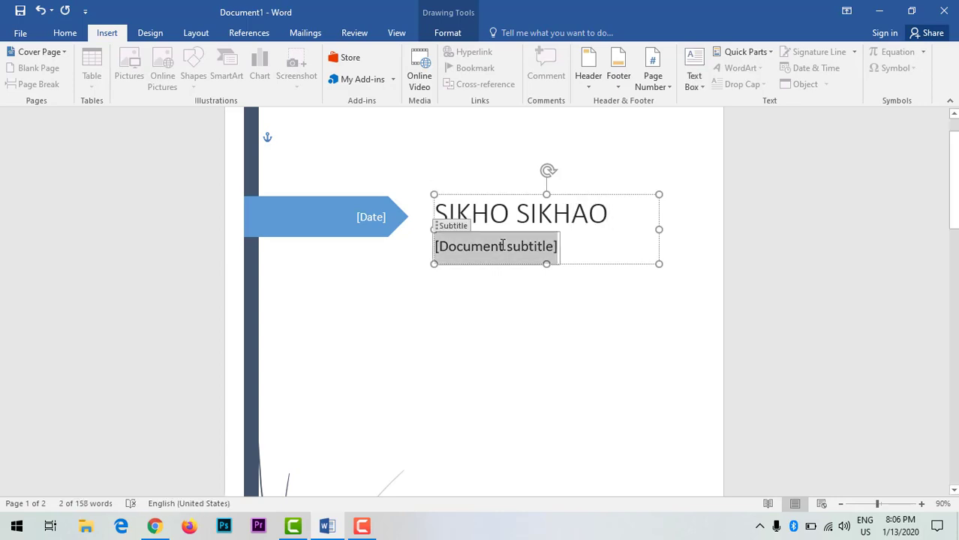
{"action": "type", "text": "Sikh"}
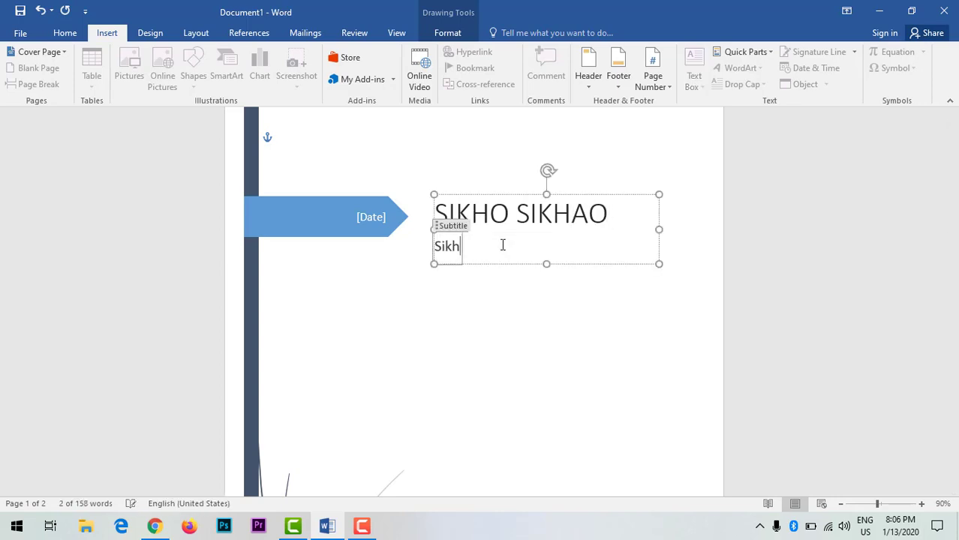
{"action": "type", "text": "o sikhao"}
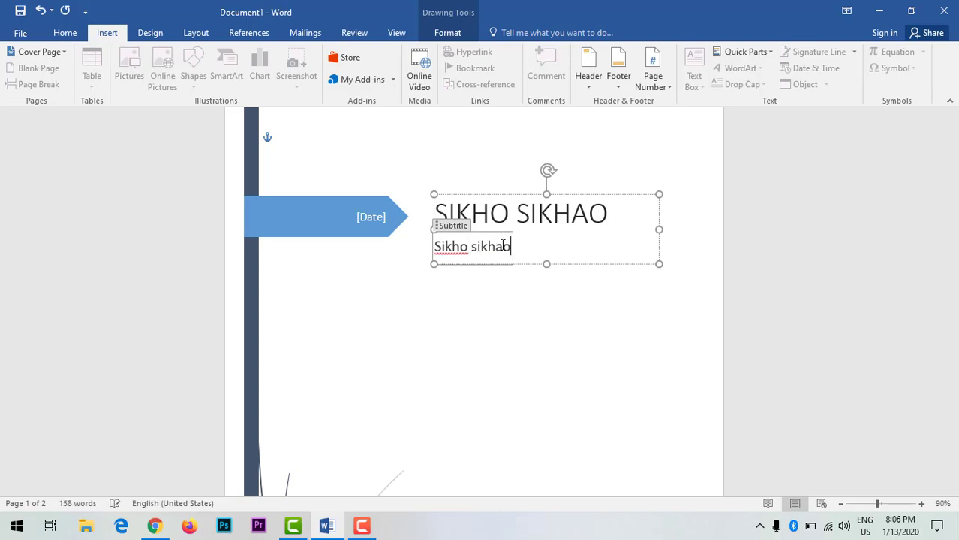
{"action": "left_click", "coordinate": [373, 217]}
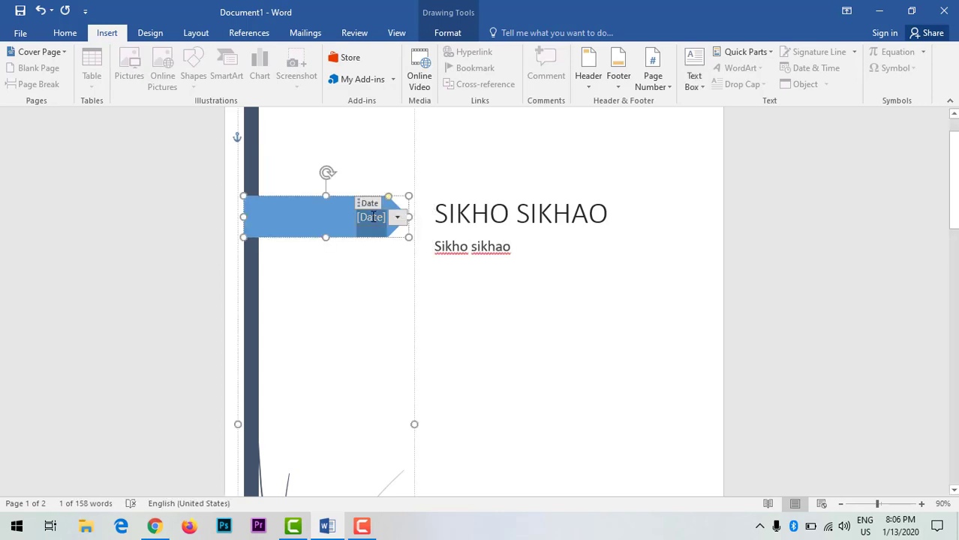
{"action": "type", "text": "05-"}
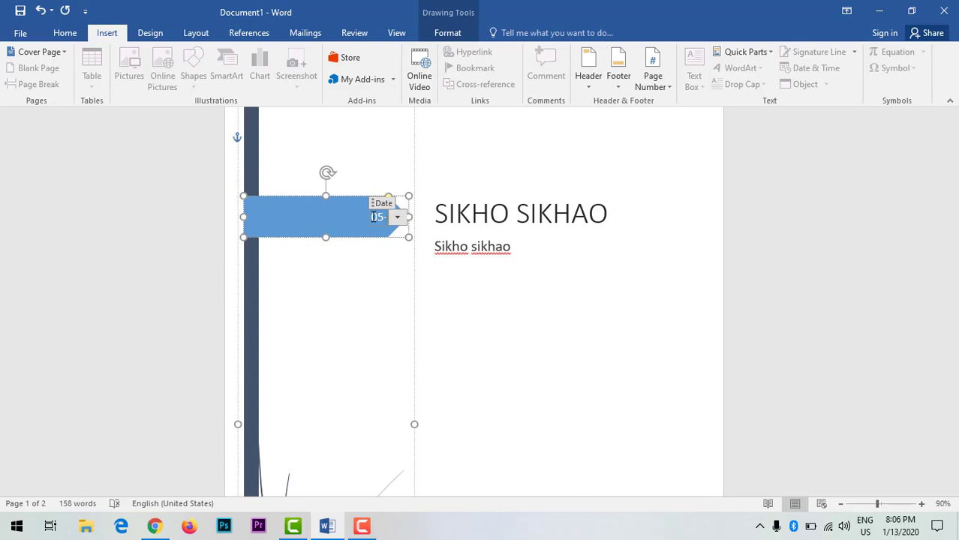
{"action": "type", "text": "04-"}
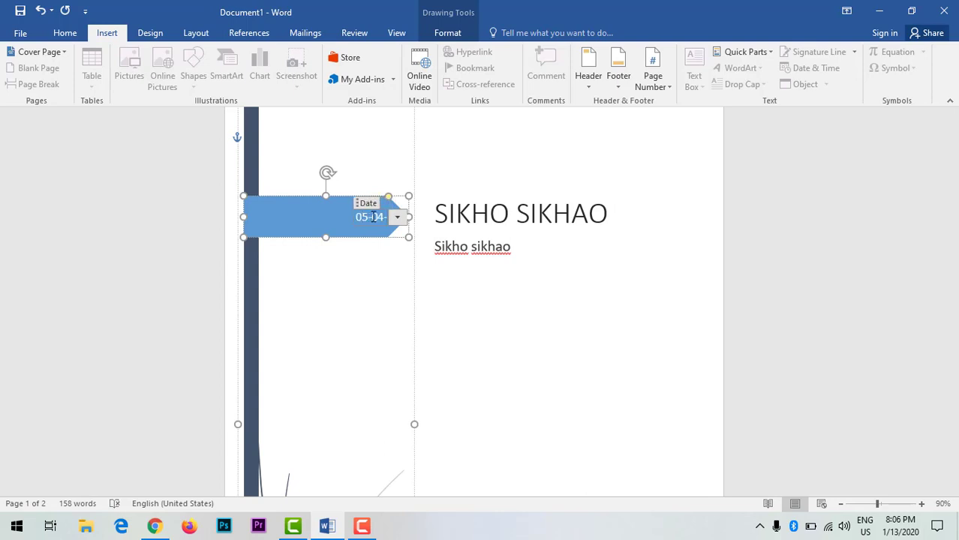
{"action": "type", "text": "2020"}
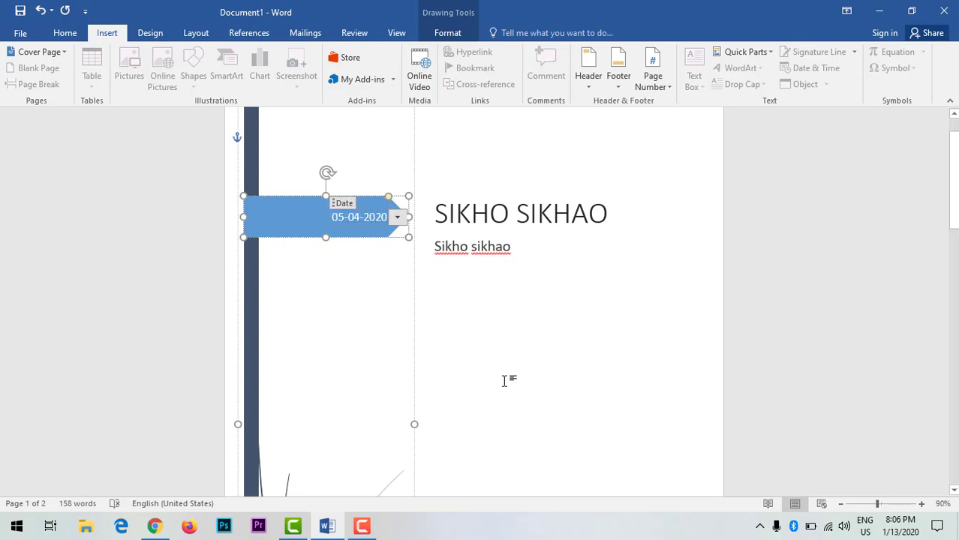
{"action": "left_click", "coordinate": [505, 381]}
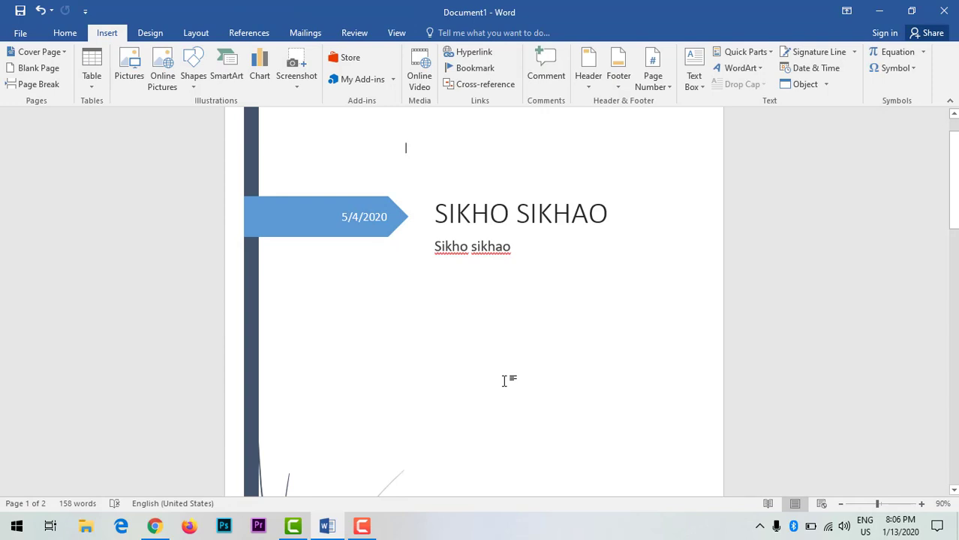
{"action": "scroll", "coordinate": [505, 382], "scroll_direction": "down", "scroll_amount": 5}
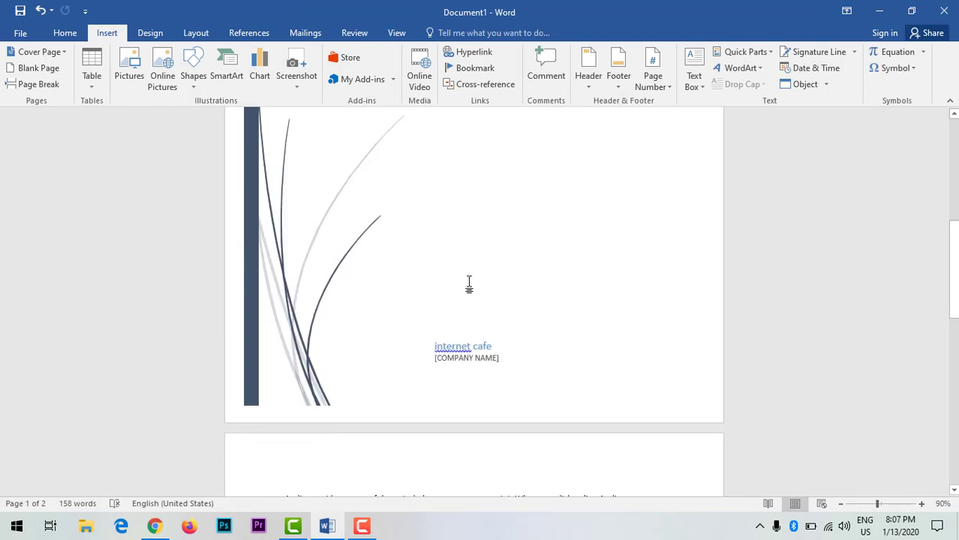
Step: Enter HJADGS as the cover page's company name, then scroll back to the top
{"action": "left_click", "coordinate": [474, 359]}
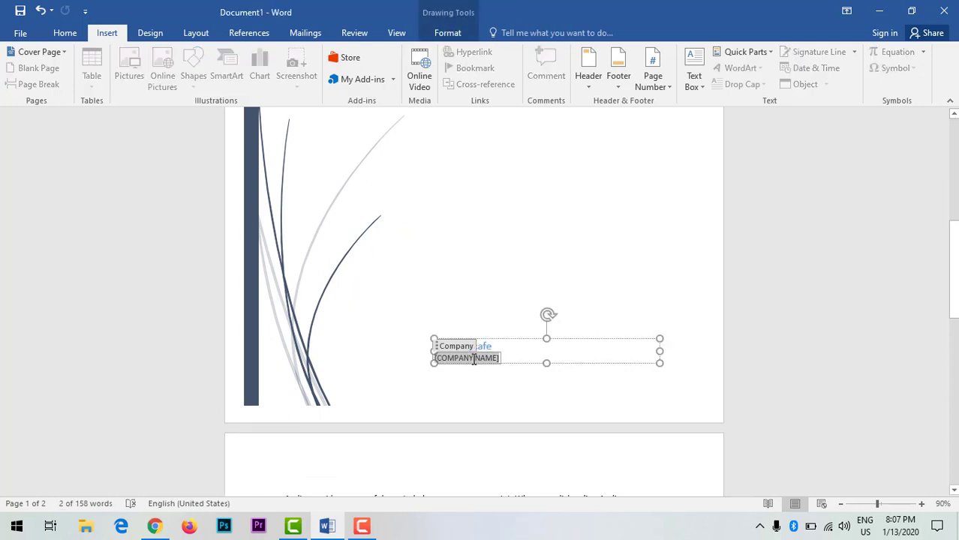
{"action": "type", "text": "HJADGS"}
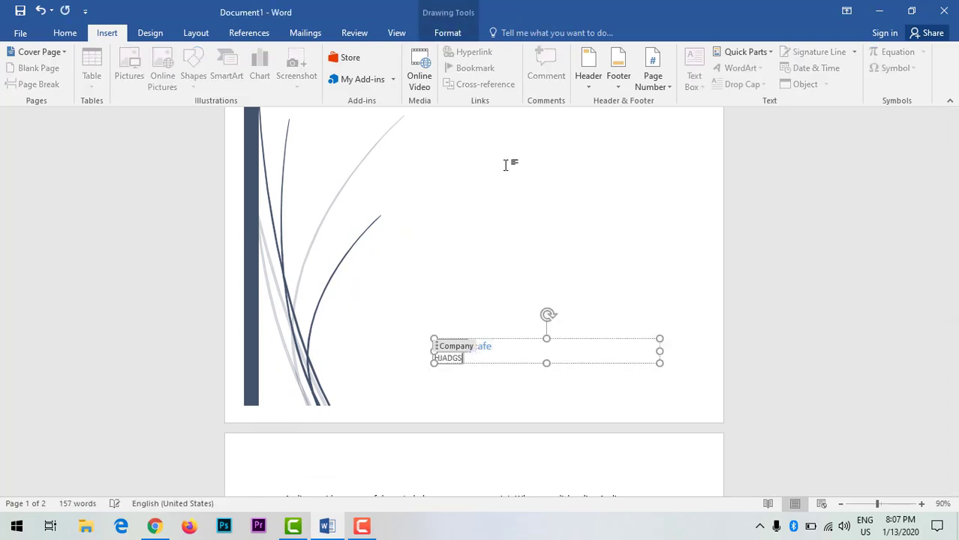
{"action": "scroll", "coordinate": [507, 166], "scroll_direction": "up", "scroll_amount": 5}
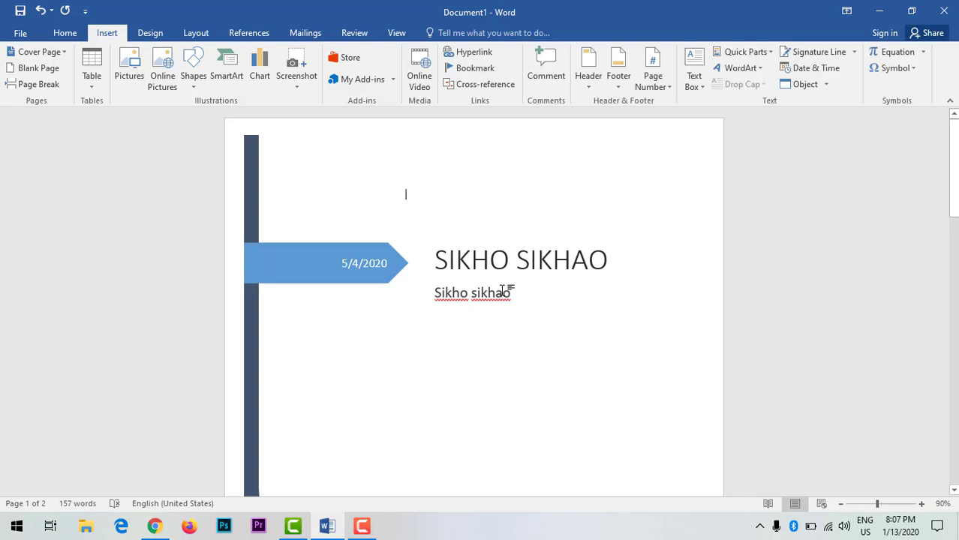
{"action": "scroll", "coordinate": [502, 291], "scroll_direction": "down", "scroll_amount": 5}
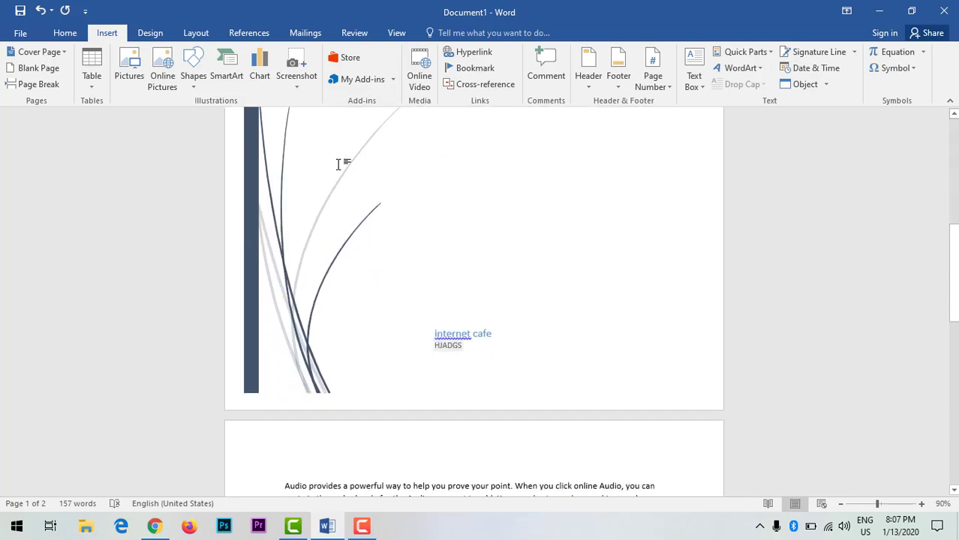
{"action": "scroll", "coordinate": [482, 251], "scroll_direction": "up", "scroll_amount": 2}
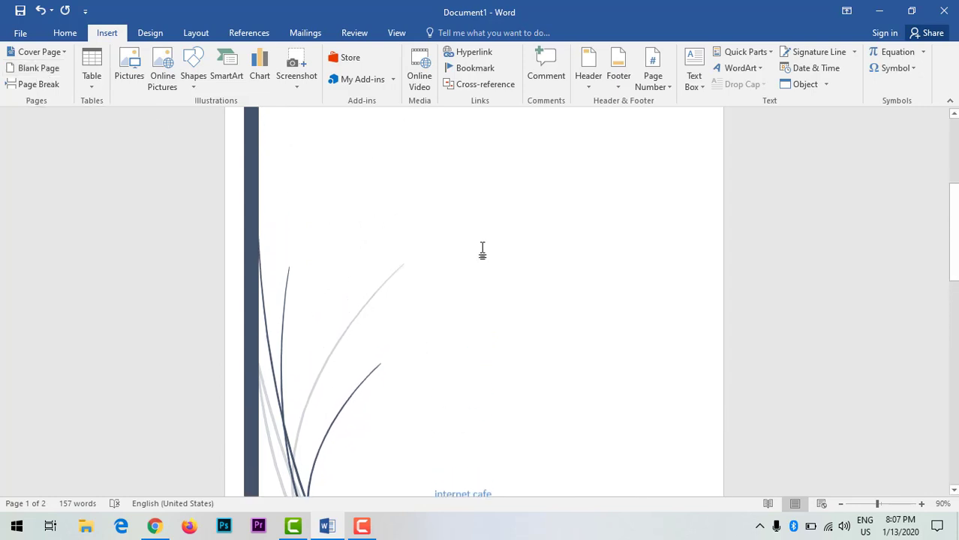
{"action": "scroll", "coordinate": [482, 251], "scroll_direction": "up", "scroll_amount": 3}
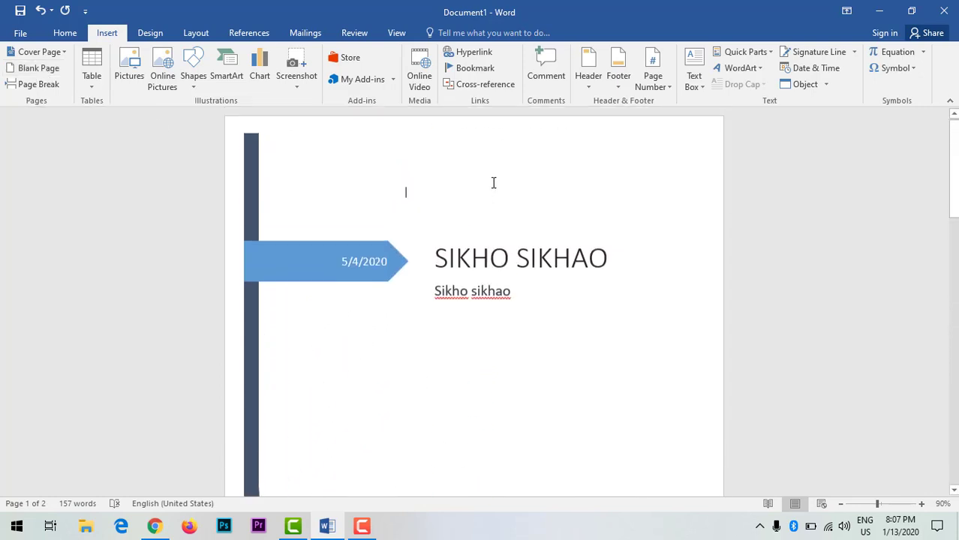
{"action": "left_click", "coordinate": [37, 72]}
{"action": "scroll", "coordinate": [404, 347], "scroll_direction": "up", "scroll_amount": 4}
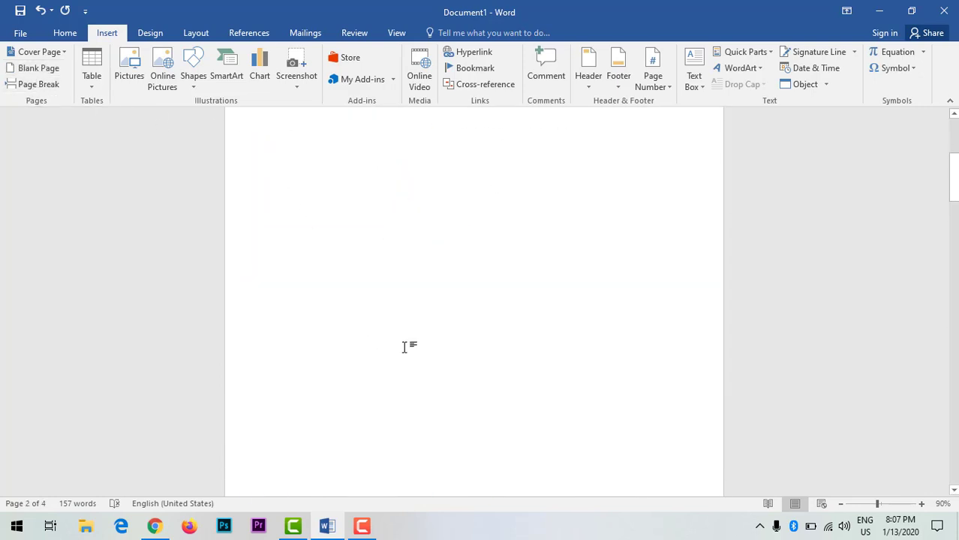
{"action": "scroll", "coordinate": [364, 241], "scroll_direction": "down", "scroll_amount": 3}
{"action": "scroll", "coordinate": [363, 249], "scroll_direction": "down", "scroll_amount": 3}
{"action": "scroll", "coordinate": [362, 249], "scroll_direction": "down", "scroll_amount": 3}
{"action": "scroll", "coordinate": [362, 249], "scroll_direction": "down", "scroll_amount": 2}
{"action": "scroll", "coordinate": [363, 249], "scroll_direction": "down", "scroll_amount": 2}
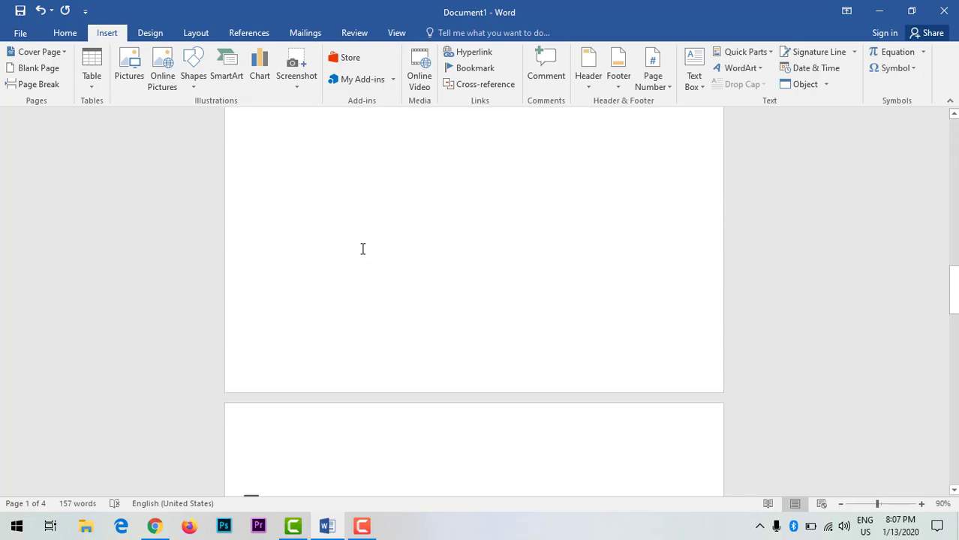
{"action": "scroll", "coordinate": [362, 249], "scroll_direction": "down", "scroll_amount": 3}
{"action": "scroll", "coordinate": [363, 249], "scroll_direction": "up", "scroll_amount": 3}
{"action": "scroll", "coordinate": [362, 248], "scroll_direction": "up", "scroll_amount": 3}
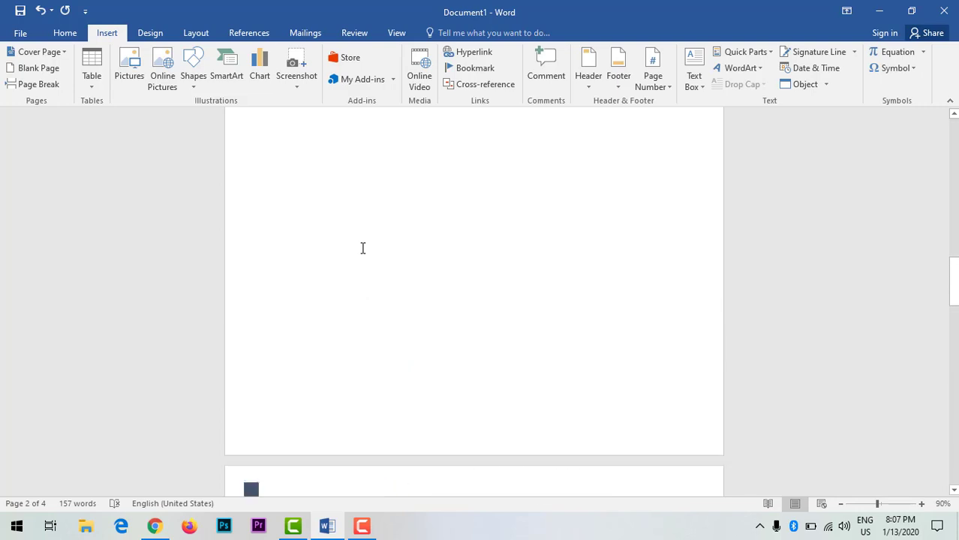
{"action": "scroll", "coordinate": [362, 248], "scroll_direction": "up", "scroll_amount": 2}
{"action": "scroll", "coordinate": [409, 281], "scroll_direction": "down", "scroll_amount": 6}
{"action": "scroll", "coordinate": [408, 282], "scroll_direction": "down", "scroll_amount": 1}
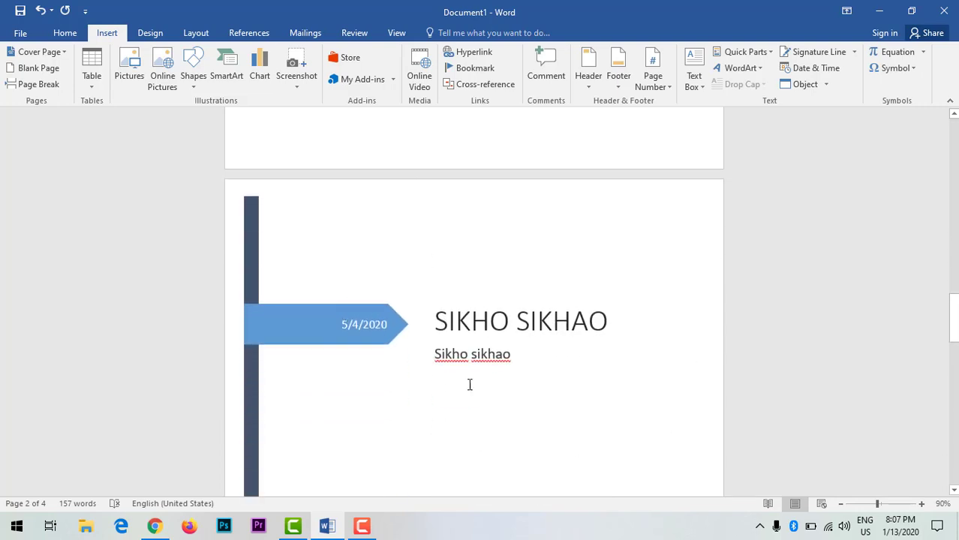
{"action": "scroll", "coordinate": [489, 367], "scroll_direction": "up", "scroll_amount": 3}
{"action": "scroll", "coordinate": [510, 353], "scroll_direction": "down", "scroll_amount": 3}
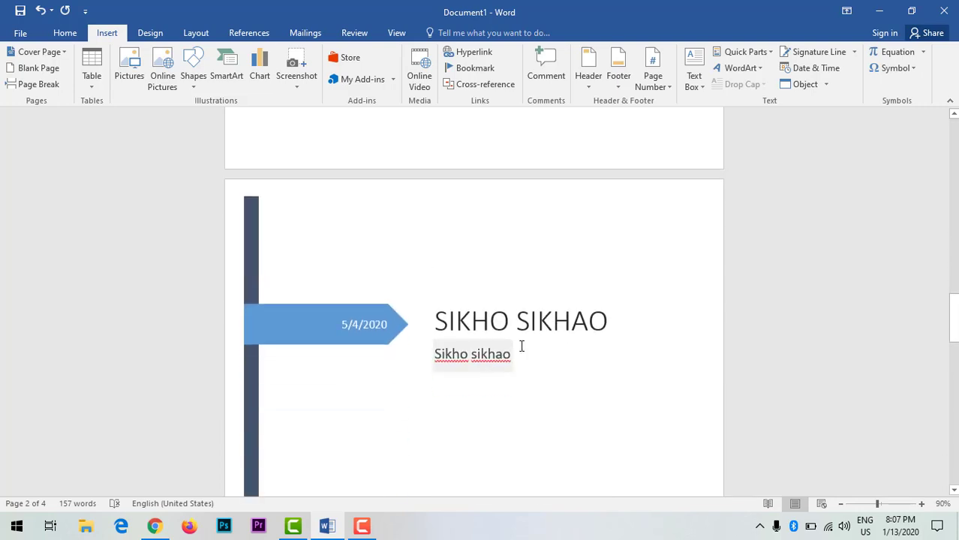
{"action": "left_click", "coordinate": [520, 354]}
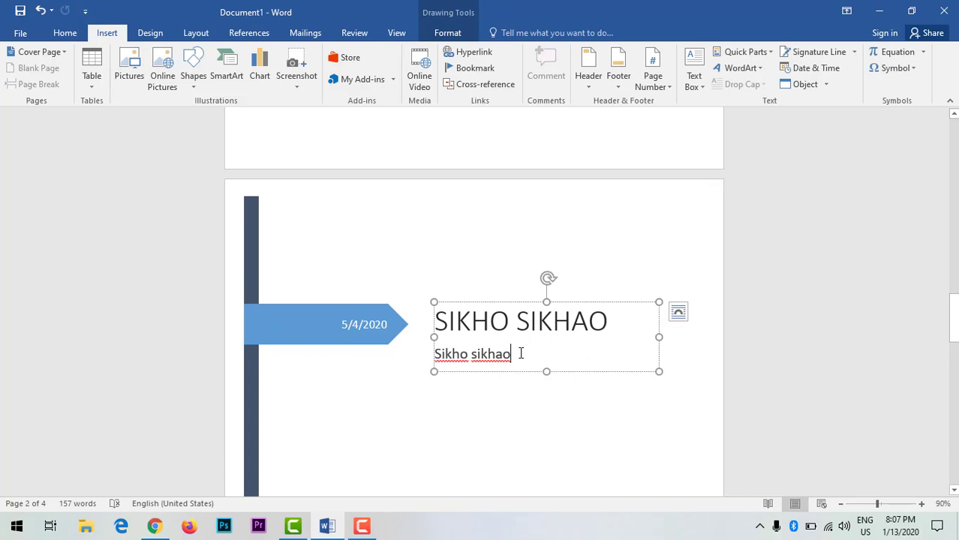
{"action": "left_click", "coordinate": [616, 327]}
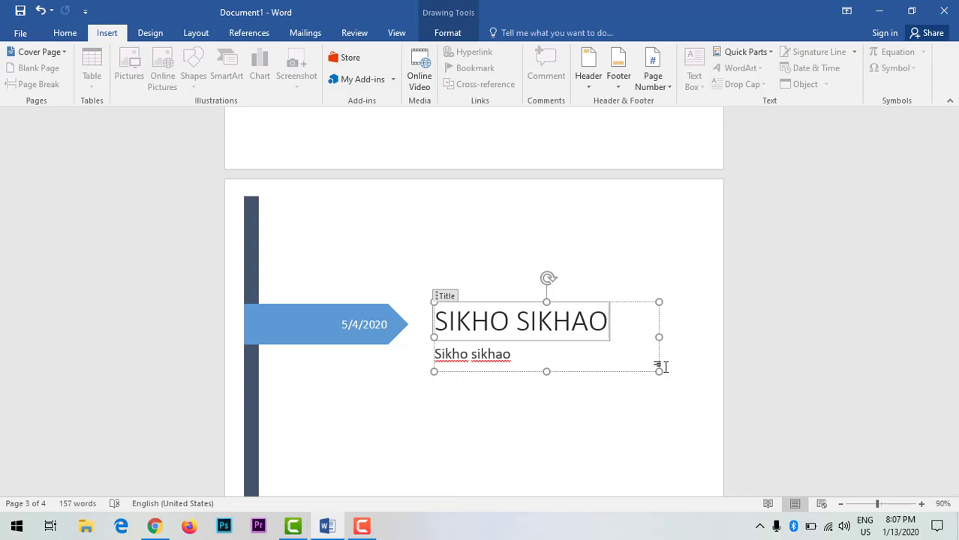
{"action": "left_click", "coordinate": [675, 317]}
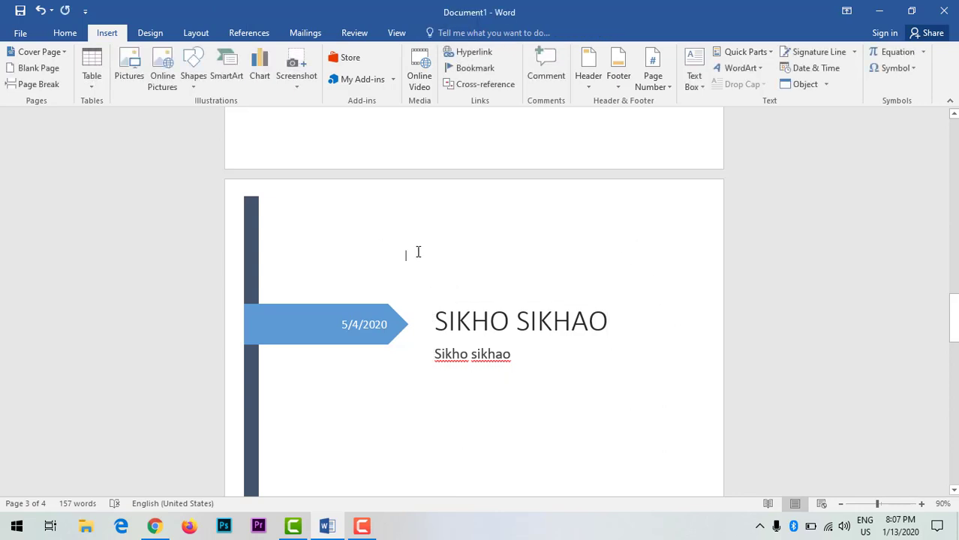
{"action": "scroll", "coordinate": [409, 270], "scroll_direction": "up", "scroll_amount": 10}
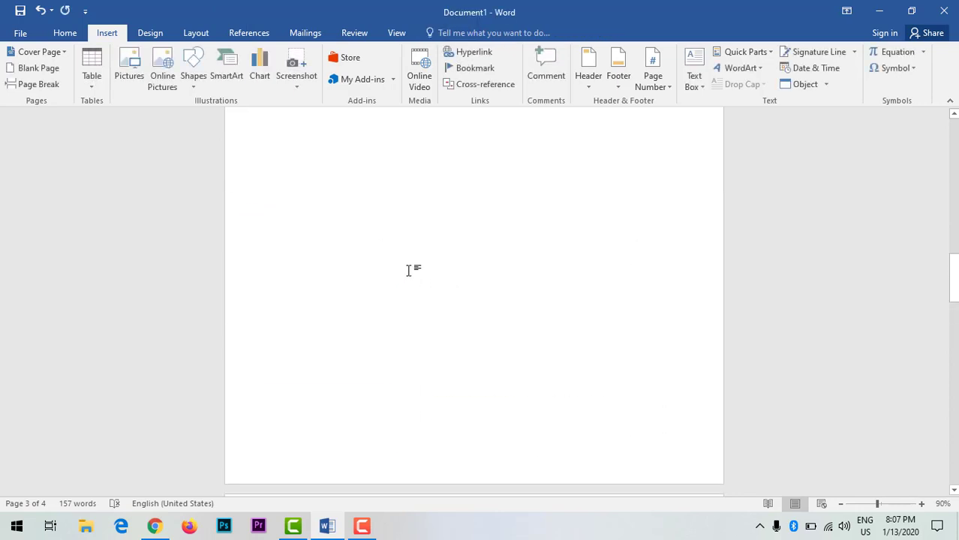
{"action": "scroll", "coordinate": [409, 270], "scroll_direction": "up", "scroll_amount": 10}
{"action": "scroll", "coordinate": [409, 270], "scroll_direction": "up", "scroll_amount": 10}
{"action": "scroll", "coordinate": [410, 270], "scroll_direction": "up", "scroll_amount": 10}
Step: Start page 2 with a page break and generate sample paragraphs with =rand(2,5)
{"action": "scroll", "coordinate": [410, 270], "scroll_direction": "up", "scroll_amount": 1}
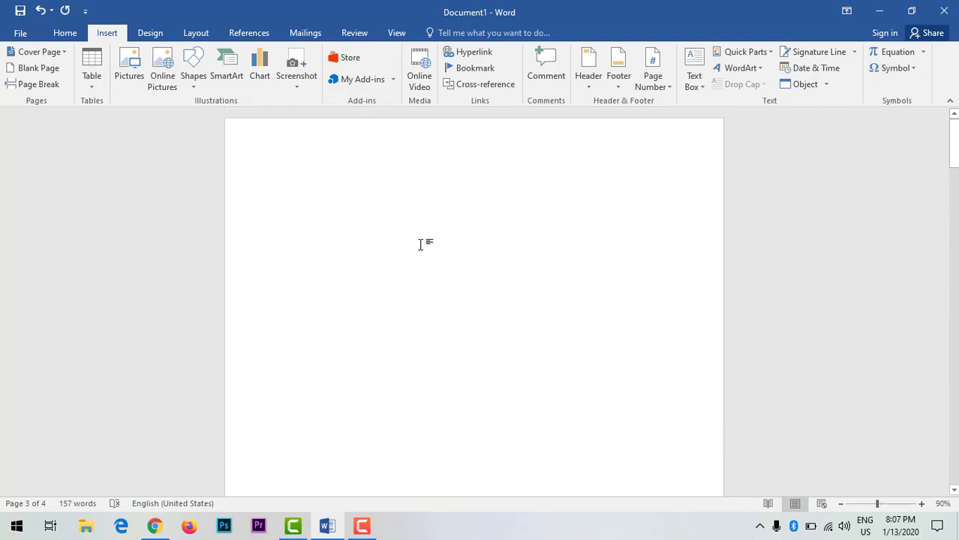
{"action": "key", "text": "ctrl+Return"}
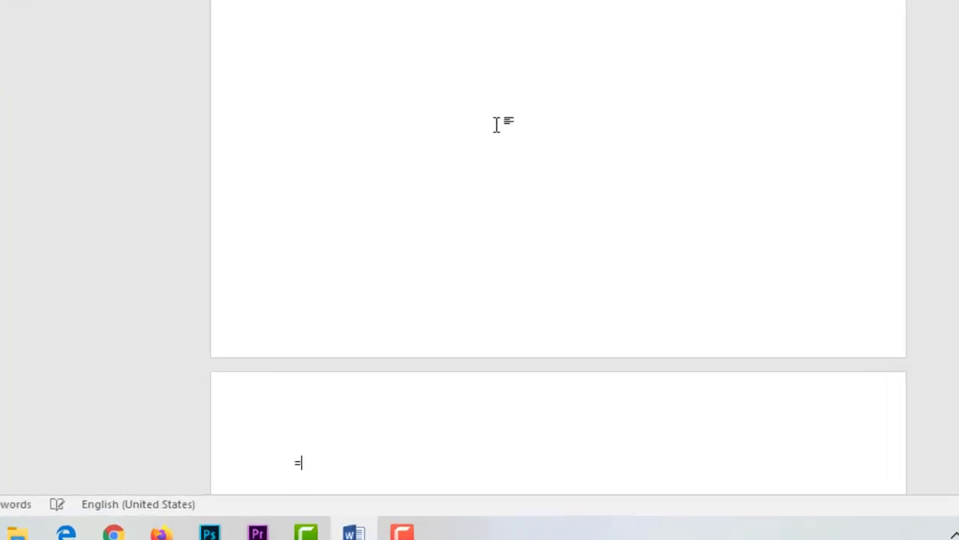
{"action": "type", "text": "=ra"}
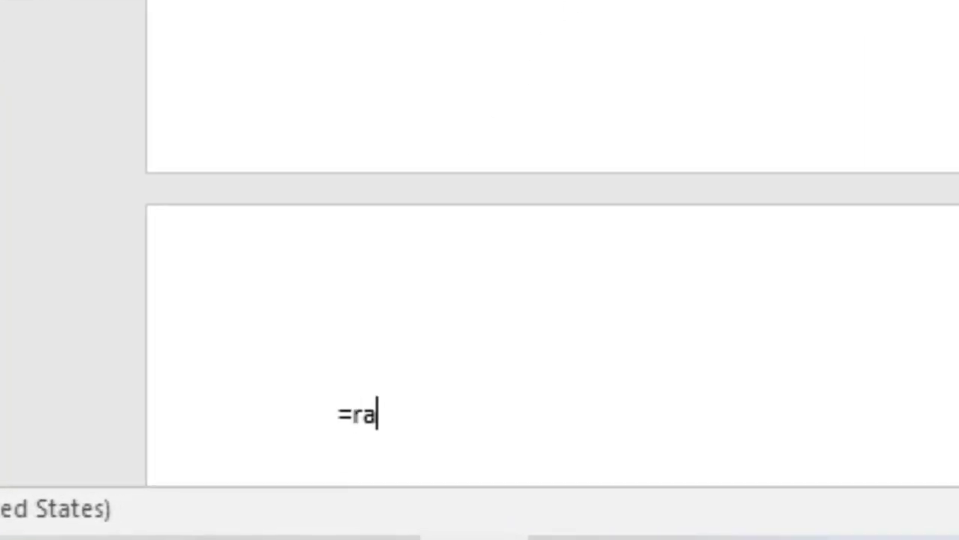
{"action": "type", "text": "nd*"}
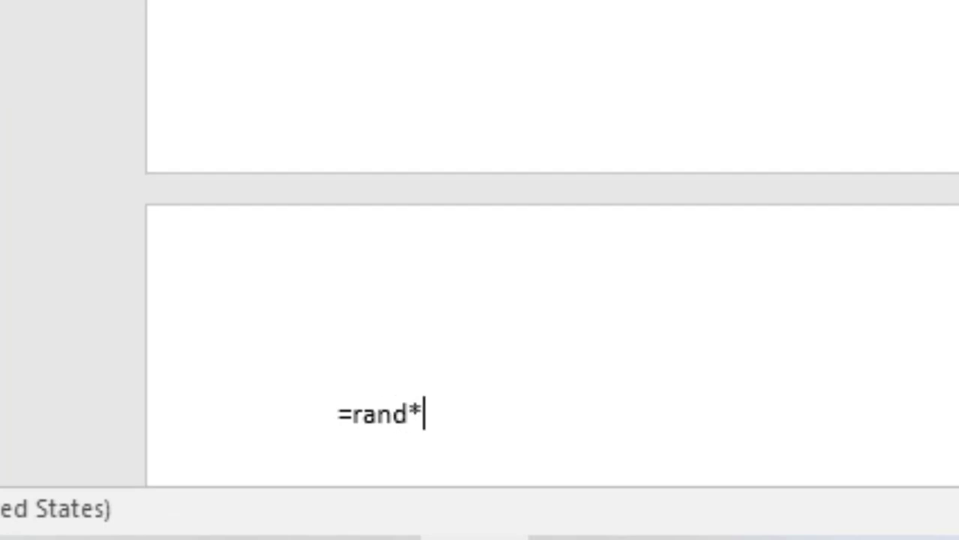
{"action": "key", "text": "BackSpace"}
{"action": "type", "text": "("}
{"action": "type", "text": "2,5"}
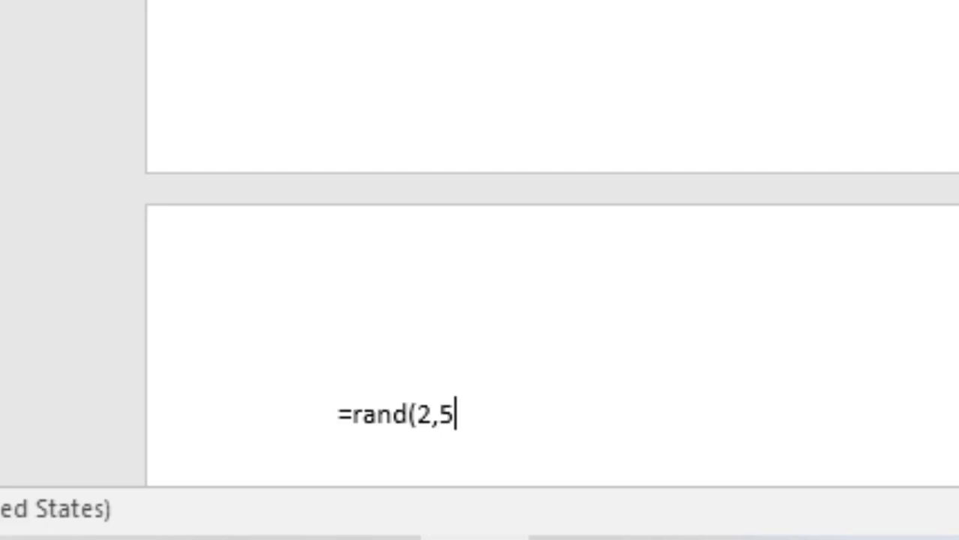
{"action": "type", "text": ")"}
{"action": "key", "text": "Return"}
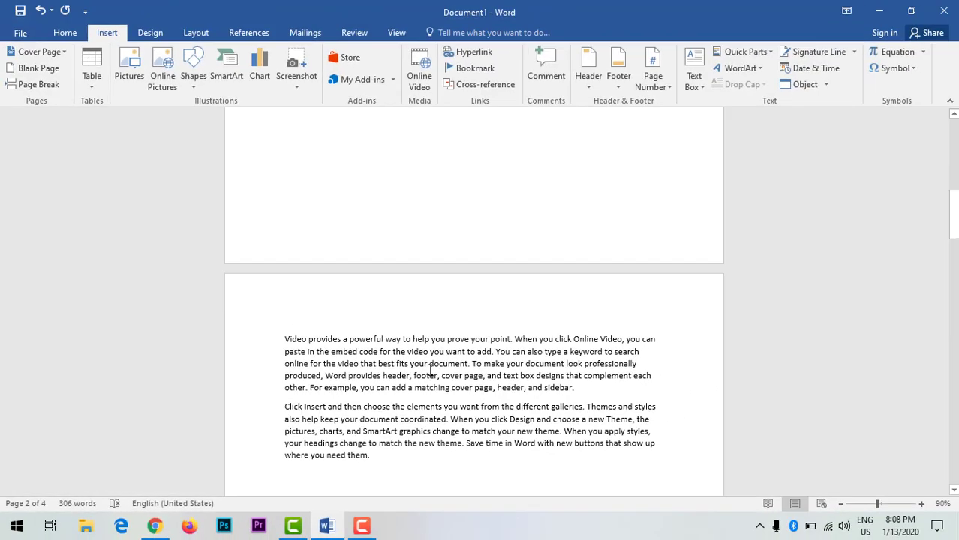
Step: Insert a page break after 'sidebar.' so the second paragraph moves to a new page
{"action": "left_click", "coordinate": [580, 388]}
{"action": "left_click", "coordinate": [34, 85]}
{"action": "scroll", "coordinate": [448, 337], "scroll_direction": "up", "scroll_amount": 10}
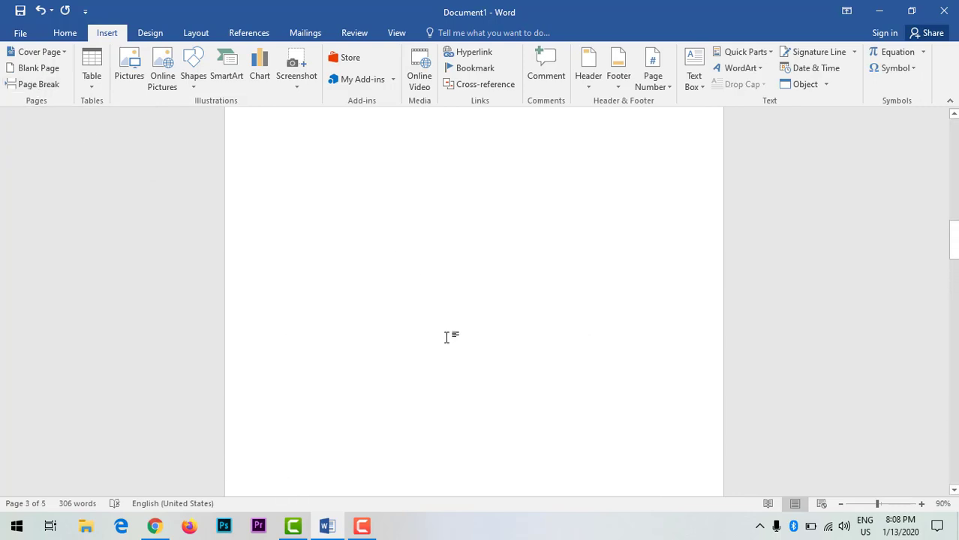
{"action": "scroll", "coordinate": [448, 338], "scroll_direction": "up", "scroll_amount": 1}
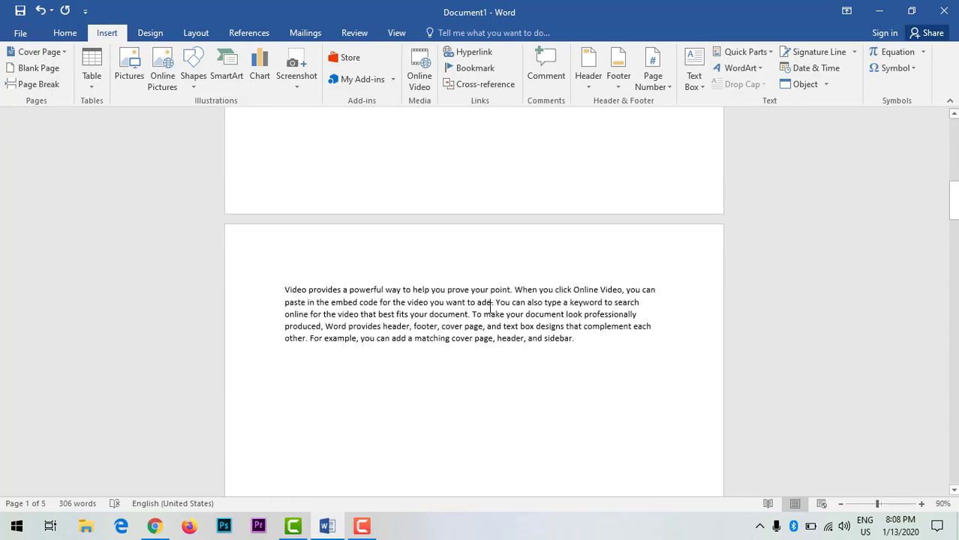
{"action": "scroll", "coordinate": [490, 310], "scroll_direction": "down", "scroll_amount": 4}
{"action": "scroll", "coordinate": [489, 311], "scroll_direction": "down", "scroll_amount": 6}
{"action": "scroll", "coordinate": [489, 311], "scroll_direction": "down", "scroll_amount": 6}
{"action": "scroll", "coordinate": [490, 406], "scroll_direction": "down", "scroll_amount": 4}
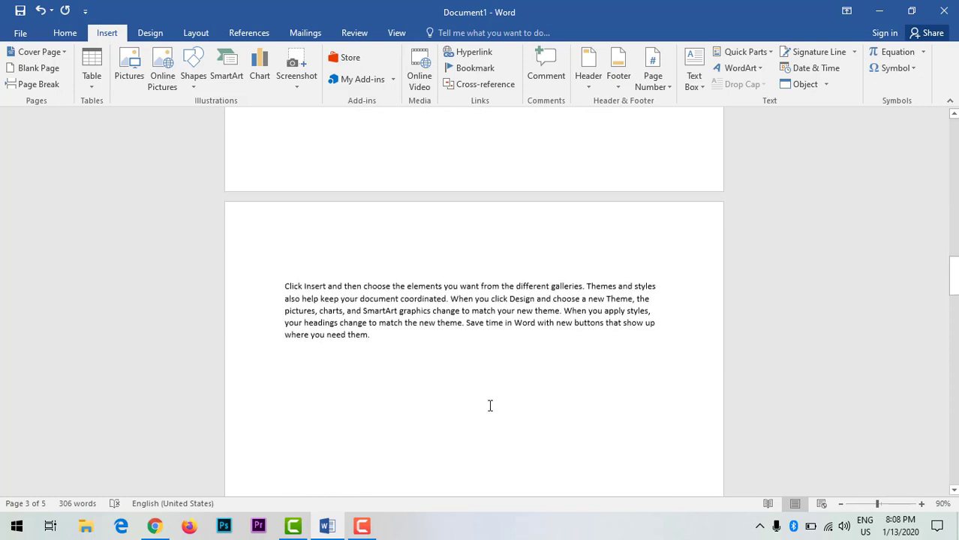
Step: Select all content with Ctrl+A and delete it, leaving one blank page
{"action": "key", "text": "ctrl+a"}
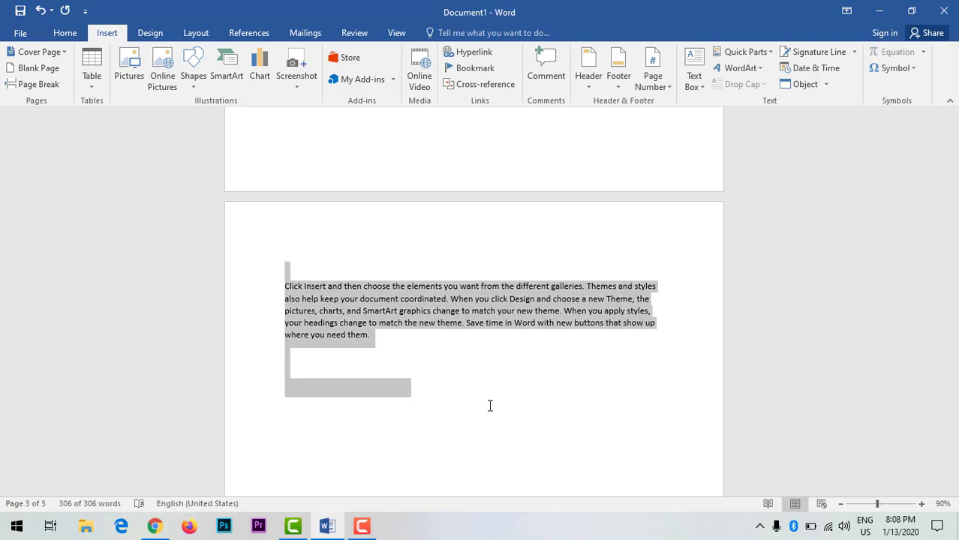
{"action": "scroll", "coordinate": [490, 406], "scroll_direction": "down", "scroll_amount": 6}
{"action": "scroll", "coordinate": [487, 397], "scroll_direction": "down", "scroll_amount": 8}
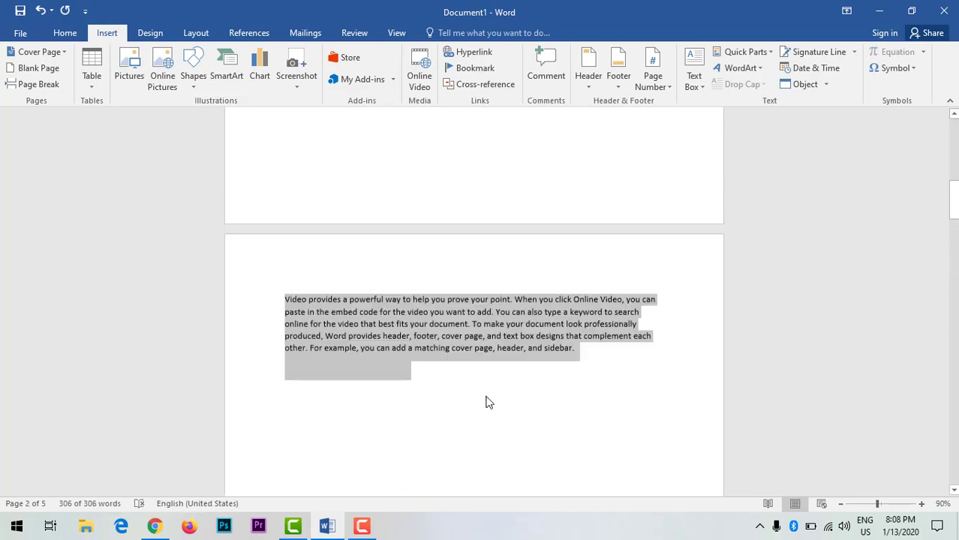
{"action": "scroll", "coordinate": [486, 397], "scroll_direction": "down", "scroll_amount": 8}
{"action": "scroll", "coordinate": [486, 400], "scroll_direction": "up", "scroll_amount": 5}
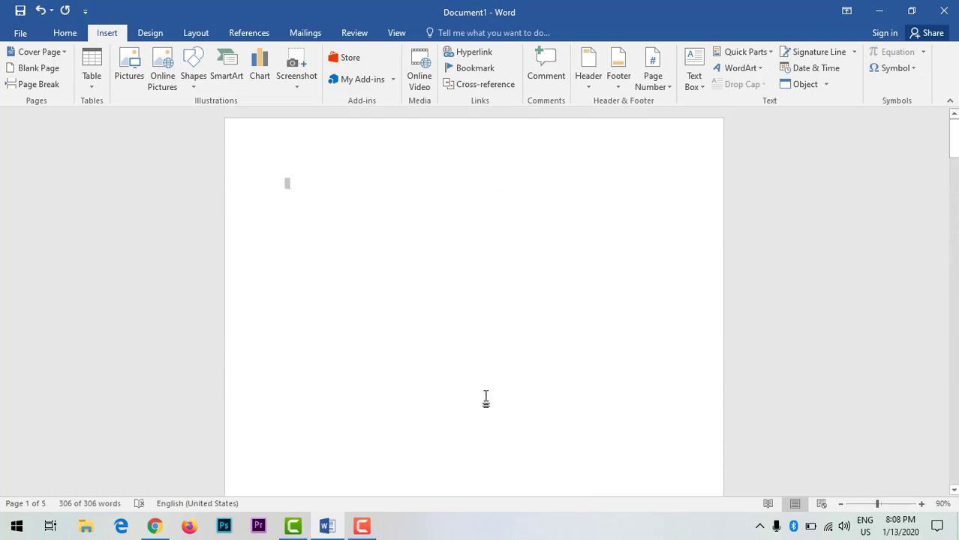
{"action": "key", "text": "Delete"}
{"action": "scroll", "coordinate": [490, 376], "scroll_direction": "down", "scroll_amount": 5}
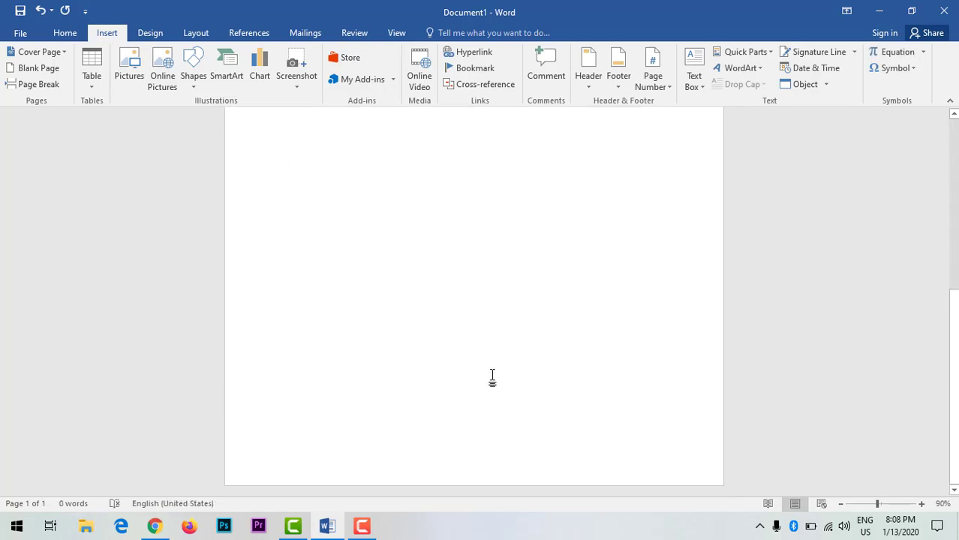
{"action": "scroll", "coordinate": [492, 379], "scroll_direction": "up", "scroll_amount": 5}
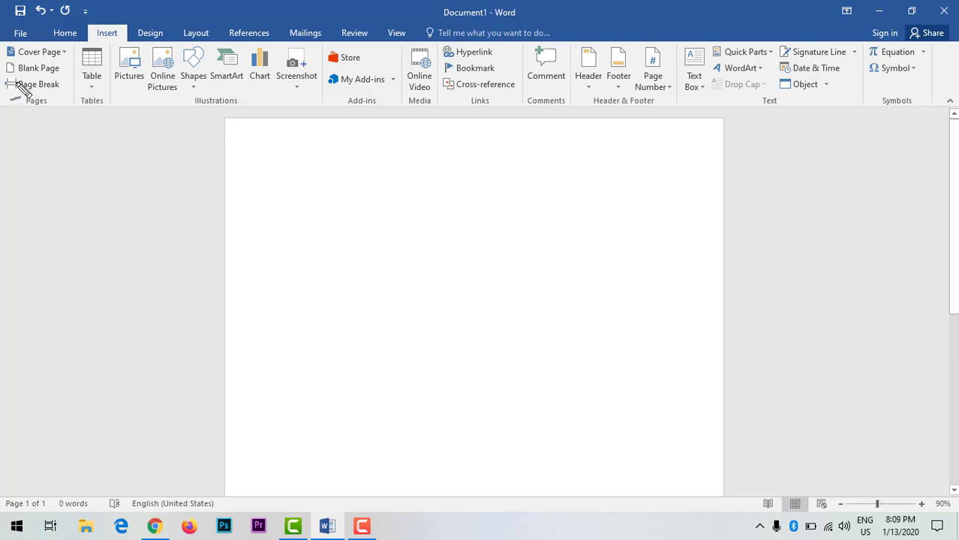
{"action": "mouse_move", "coordinate": [3, 93]}
{"action": "left_mouse_down"}
{"action": "mouse_move", "coordinate": [30, 112]}
{"action": "mouse_move", "coordinate": [80, 107]}
{"action": "mouse_move", "coordinate": [105, 88]}
{"action": "left_mouse_up"}
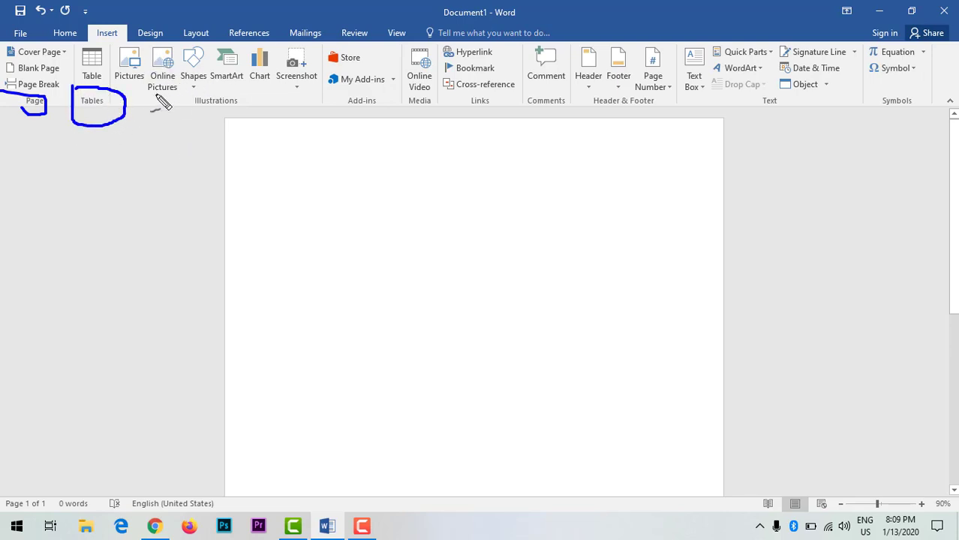
{"action": "left_click_drag", "start_coordinate": [156, 96], "coordinate": [144, 105]}
{"action": "mouse_move", "coordinate": [349, 97]}
{"action": "left_mouse_down"}
{"action": "mouse_move", "coordinate": [354, 89]}
{"action": "mouse_move", "coordinate": [474, 107]}
{"action": "mouse_move", "coordinate": [548, 75]}
{"action": "mouse_move", "coordinate": [622, 93]}
{"action": "left_mouse_up"}
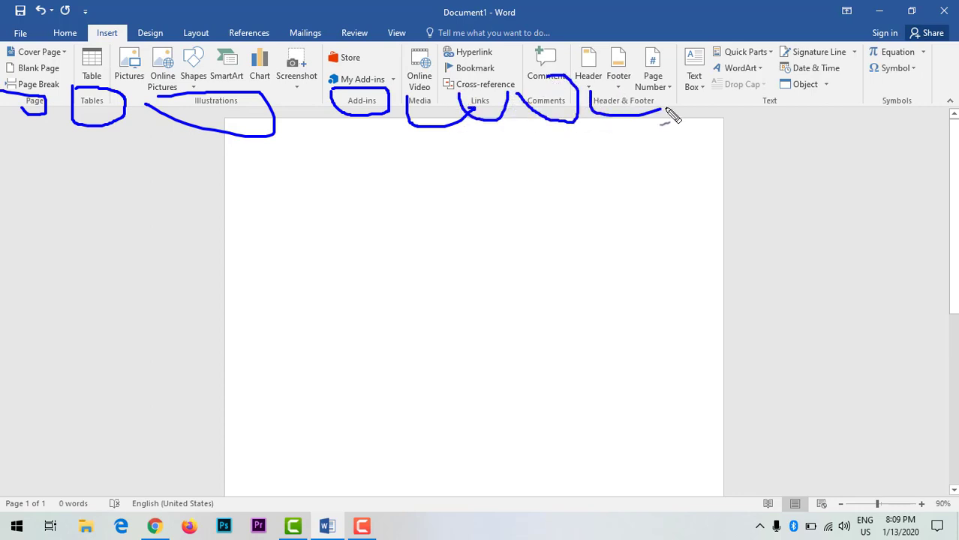
{"action": "left_click_drag", "start_coordinate": [743, 95], "coordinate": [791, 94]}
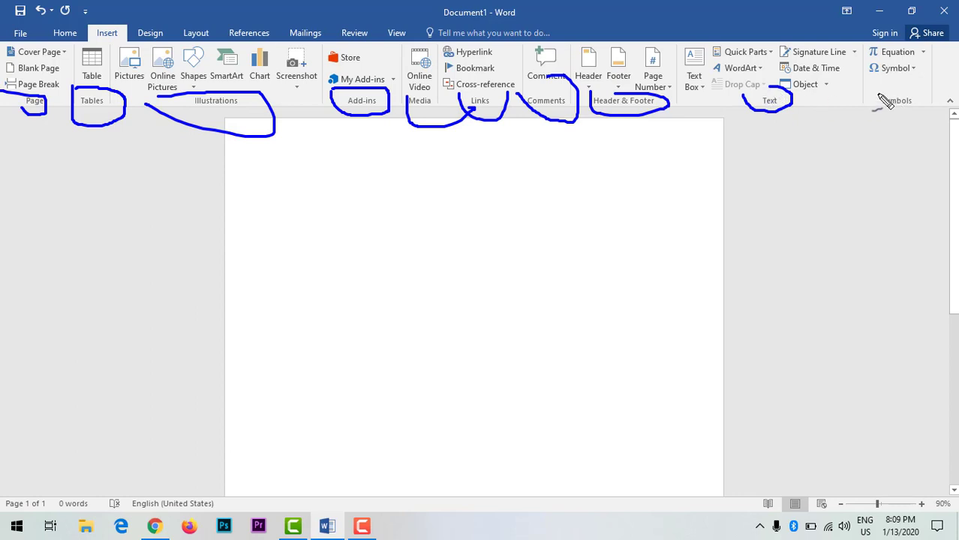
{"action": "left_click_drag", "start_coordinate": [861, 94], "coordinate": [900, 90]}
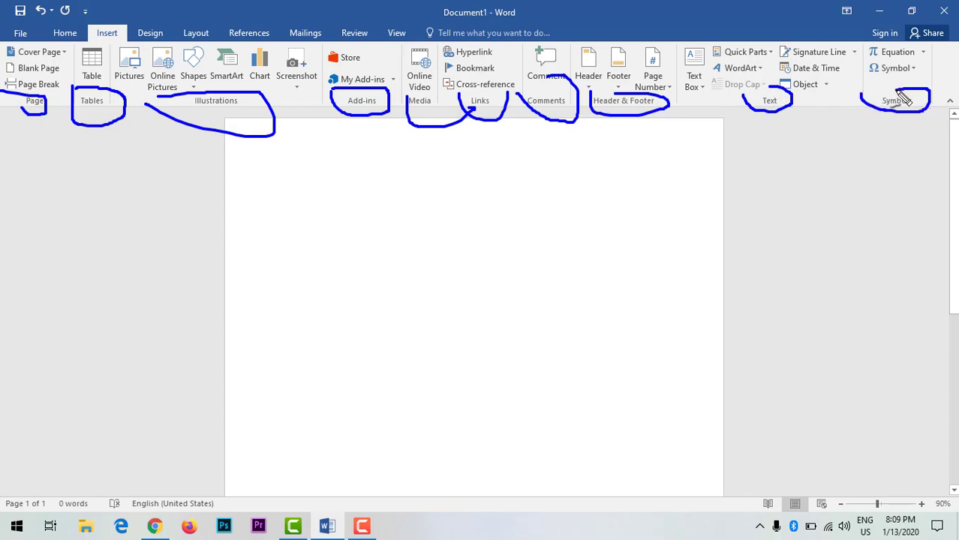
{"action": "key", "text": "Escape"}
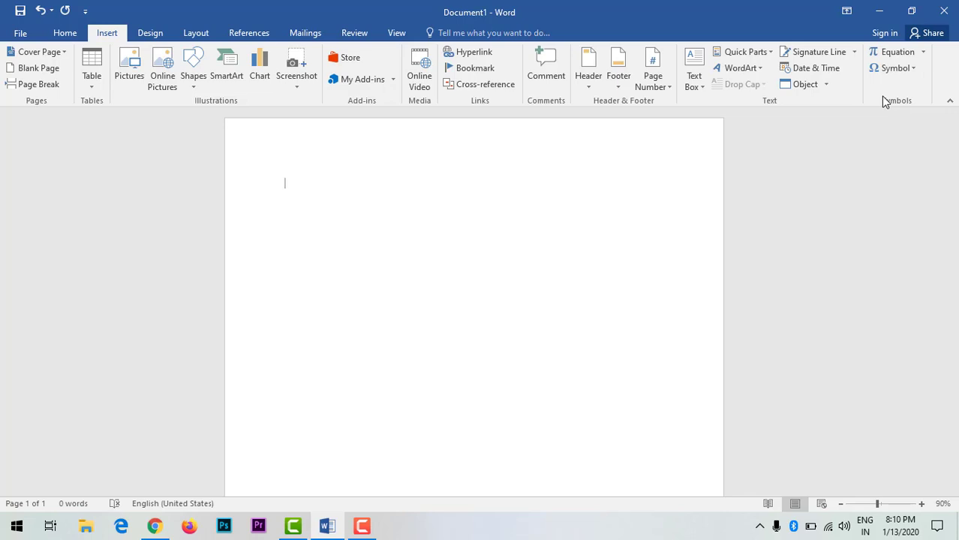
Step: Insert a 5-column, 2-row table through the Insert Table dialog
{"action": "left_click", "coordinate": [88, 80]}
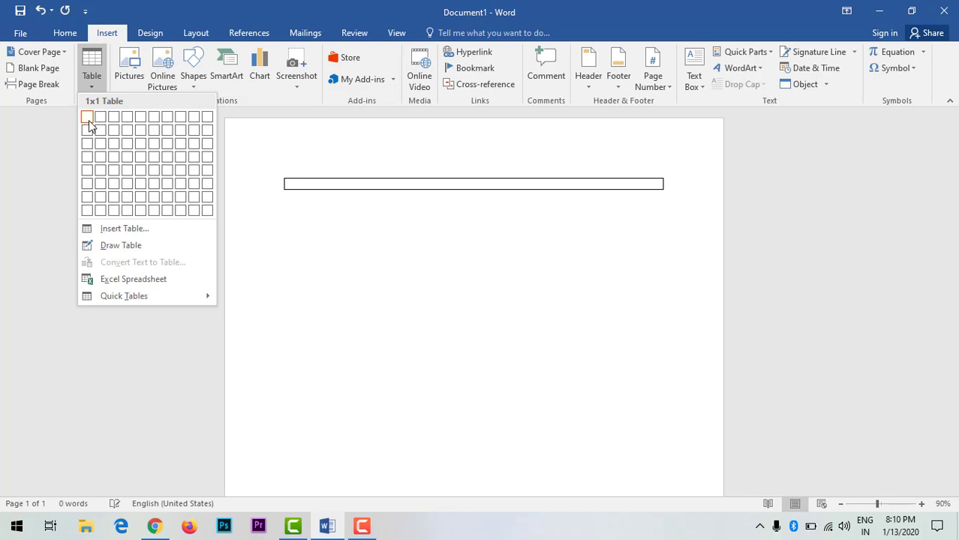
{"action": "left_click", "coordinate": [137, 228]}
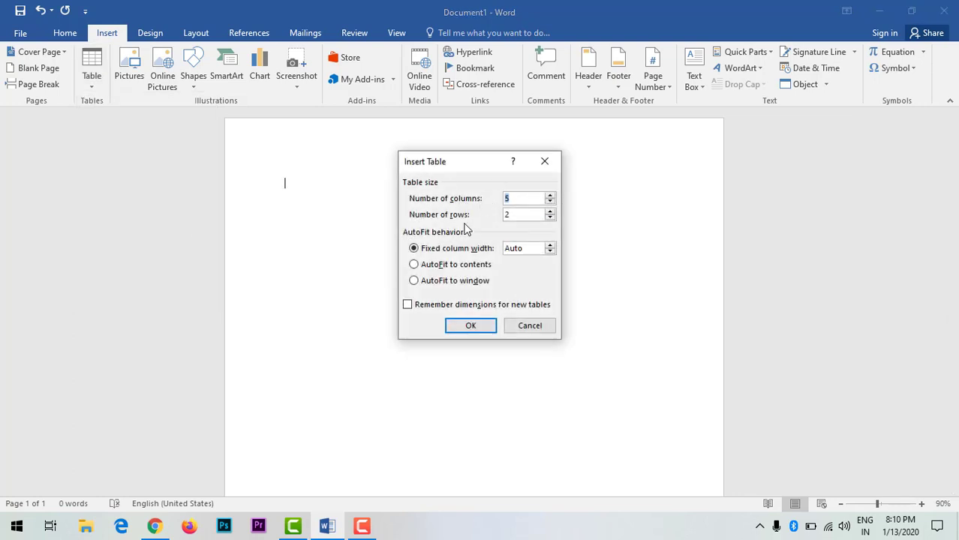
{"action": "left_click", "coordinate": [470, 325]}
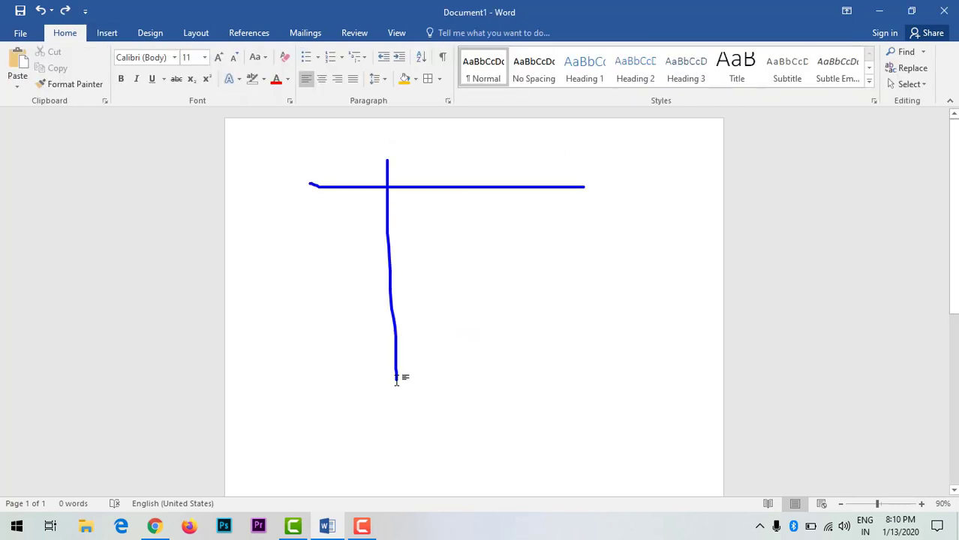
Step: Insert an 11-column, 2-row table through the Insert Table dialog
{"action": "left_click", "coordinate": [106, 32]}
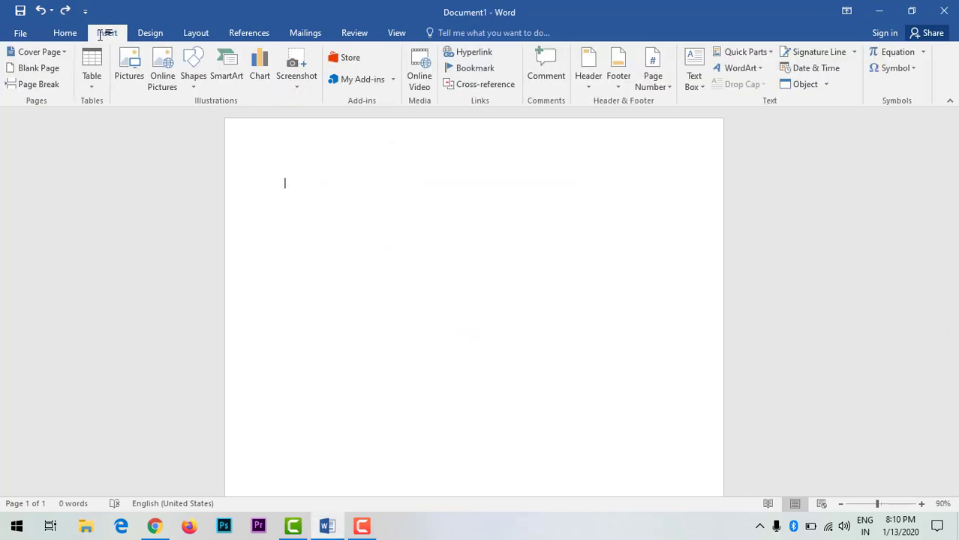
{"action": "left_click", "coordinate": [90, 88]}
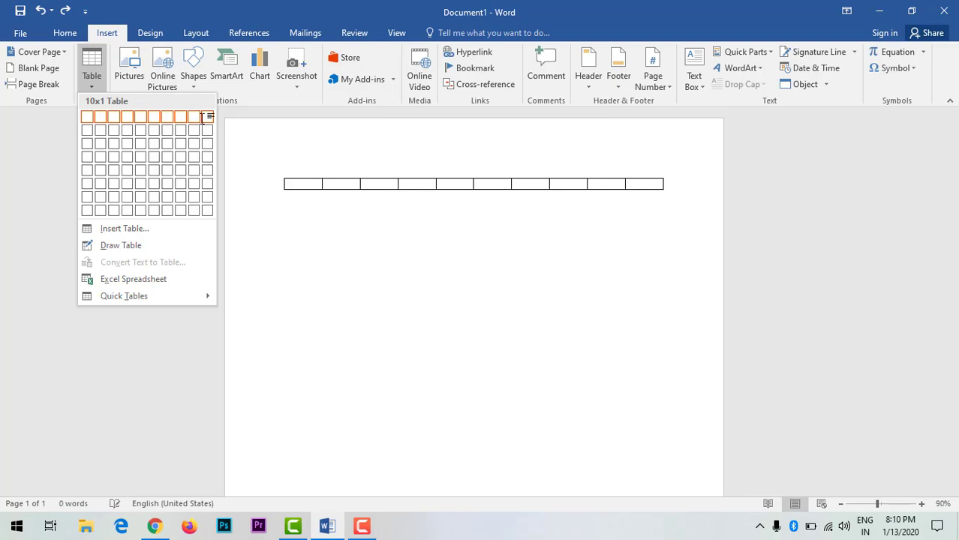
{"action": "left_click", "coordinate": [165, 228]}
{"action": "type", "text": "11"}
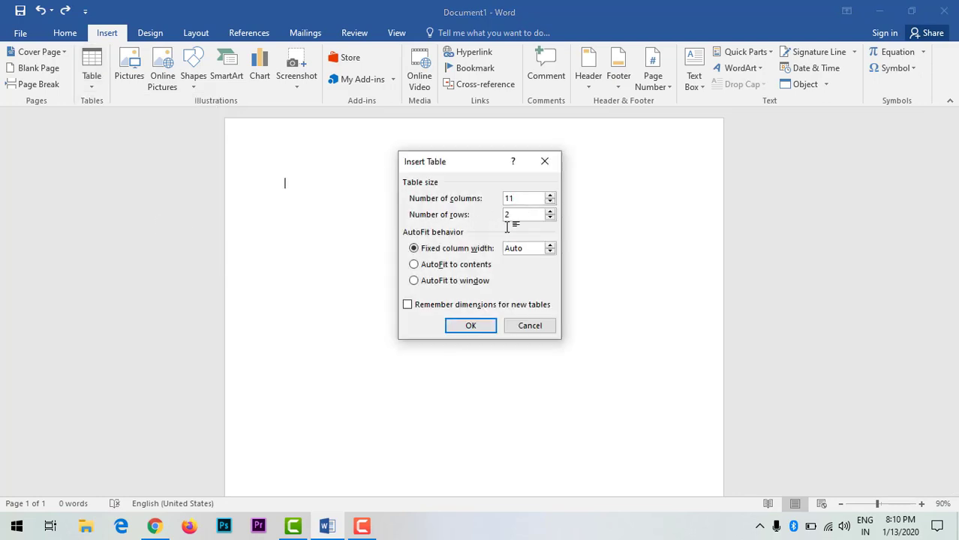
{"action": "key", "text": "Tab"}
{"action": "left_click", "coordinate": [473, 324]}
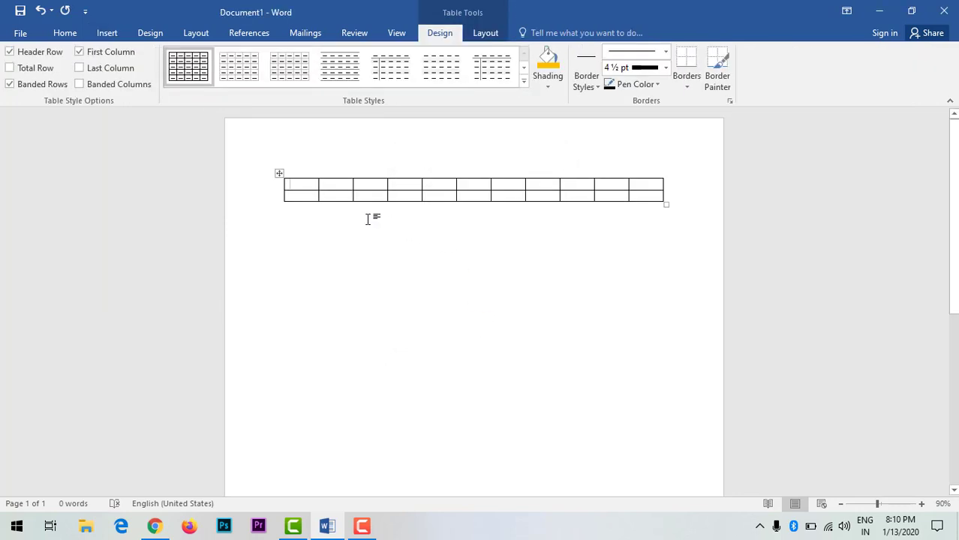
Step: Type NO, NAME, FATHER NAME, MOTHER NAME and DATE OF BIRTH across the top-row cells
{"action": "type", "text": "B"}
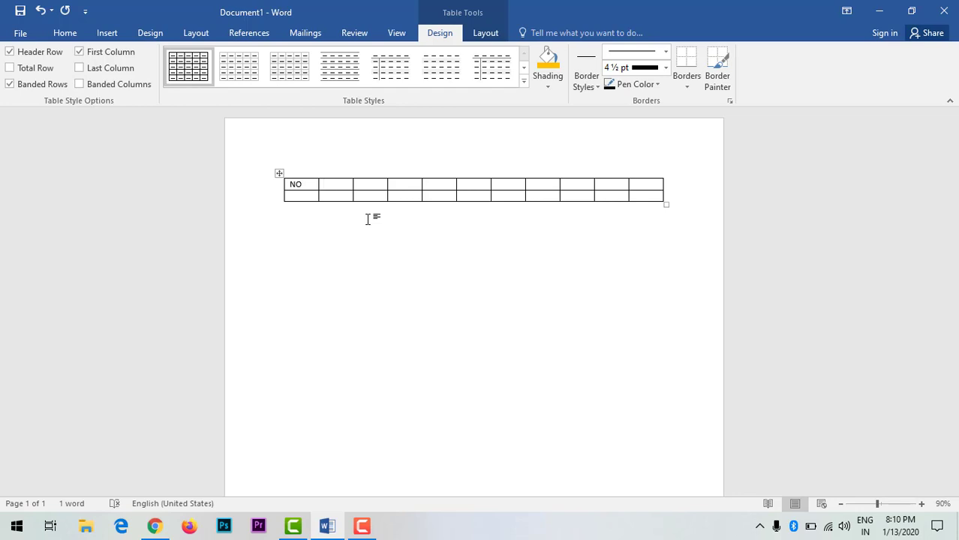
{"action": "type", "text": "NA"}
{"action": "type", "text": "FATHE"}
{"action": "type", "text": "R"}
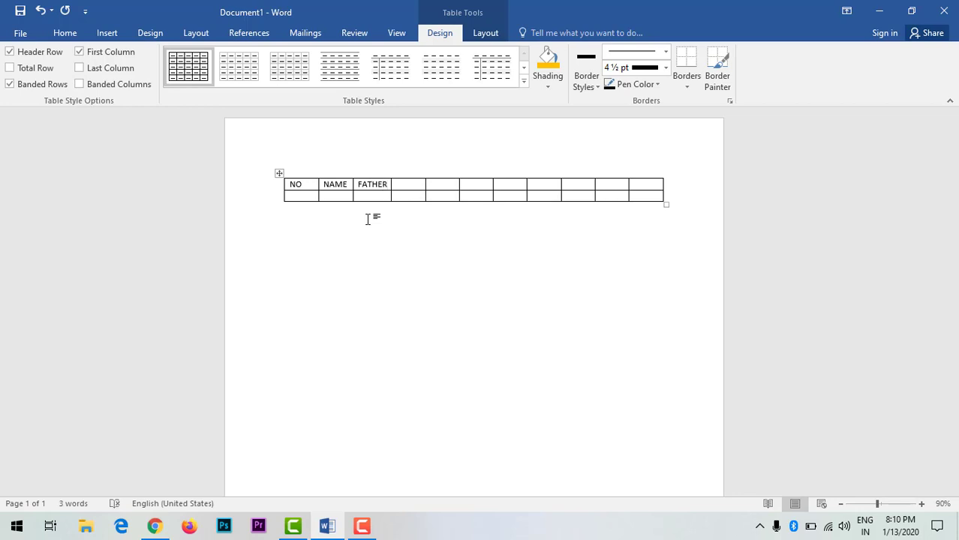
{"action": "type", "text": " NAME"}
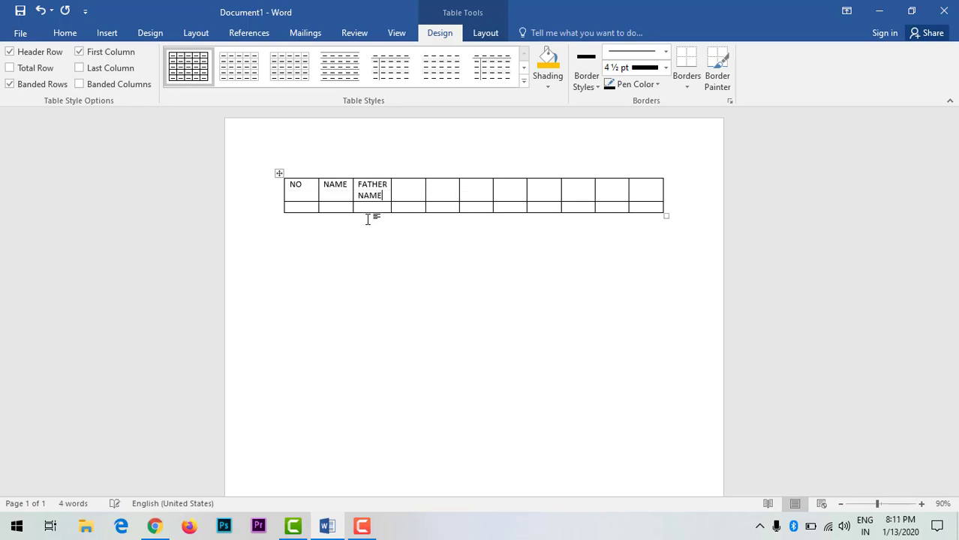
{"action": "type", "text": "MO"}
{"action": "type", "text": "THER NAME"}
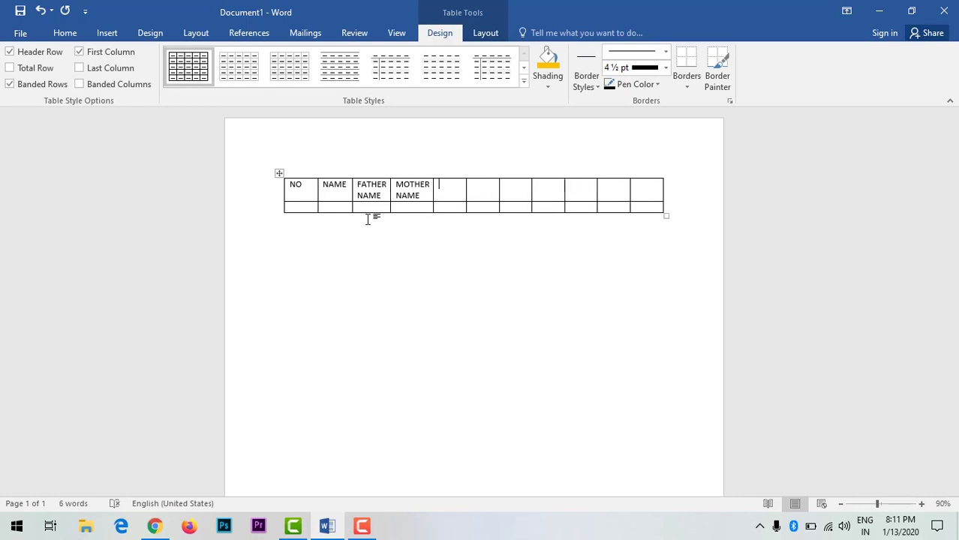
{"action": "type", "text": "DATE O"}
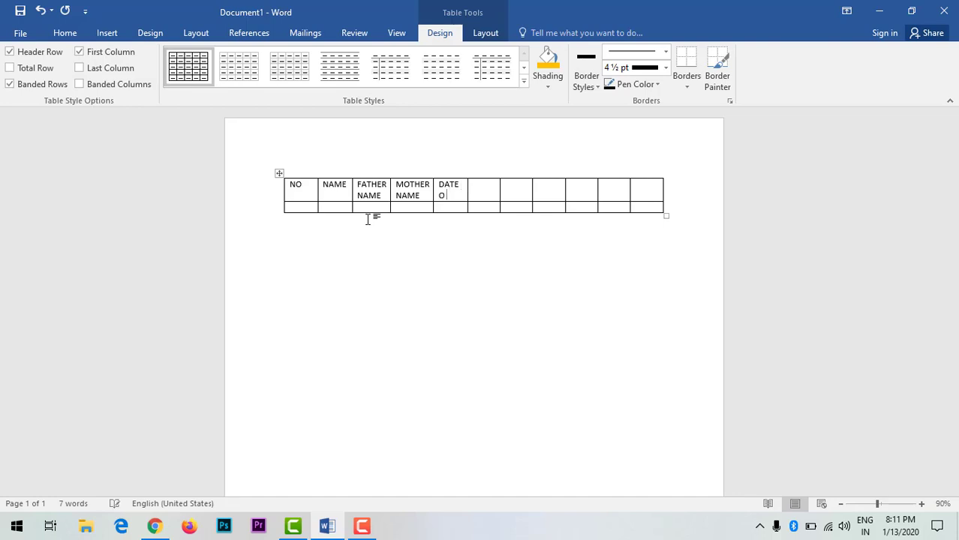
{"action": "type", "text": "TH"}
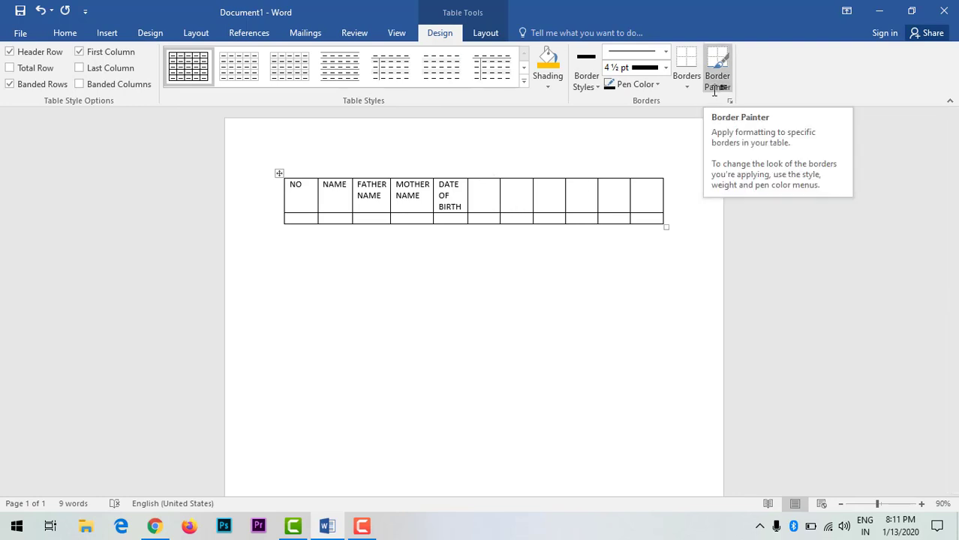
Step: Delete three empty header cells, shifting the remaining cells left
{"action": "right_click", "coordinate": [518, 203]}
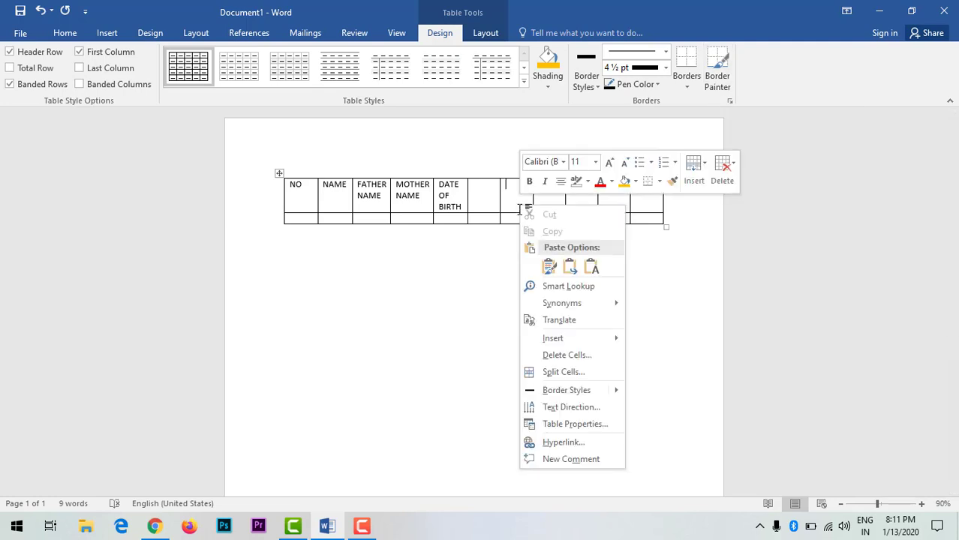
{"action": "left_click", "coordinate": [563, 354]}
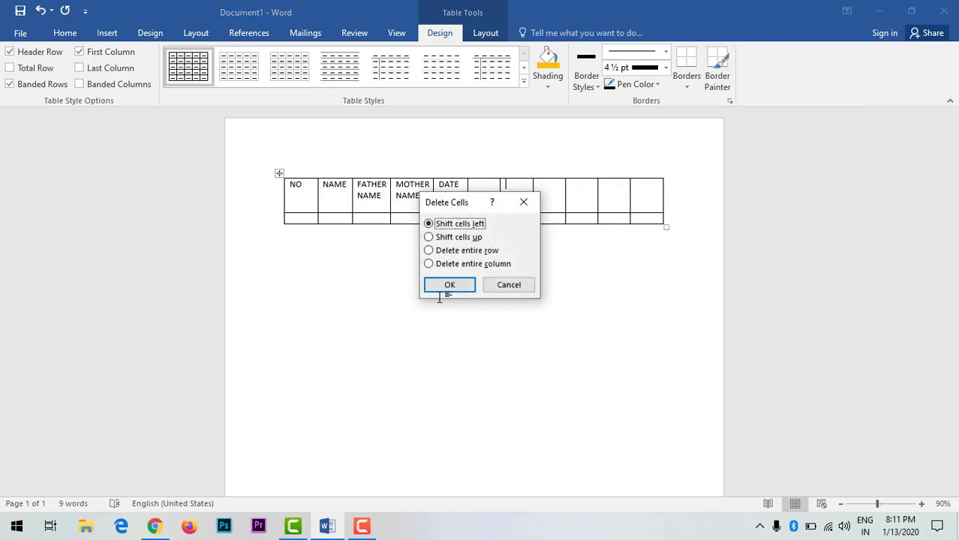
{"action": "left_click", "coordinate": [442, 284]}
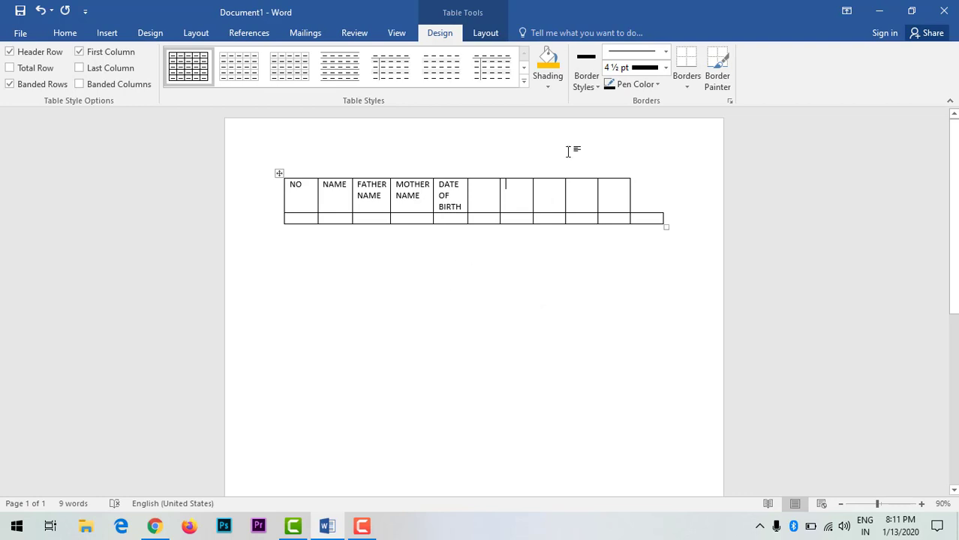
{"action": "right_click", "coordinate": [552, 200]}
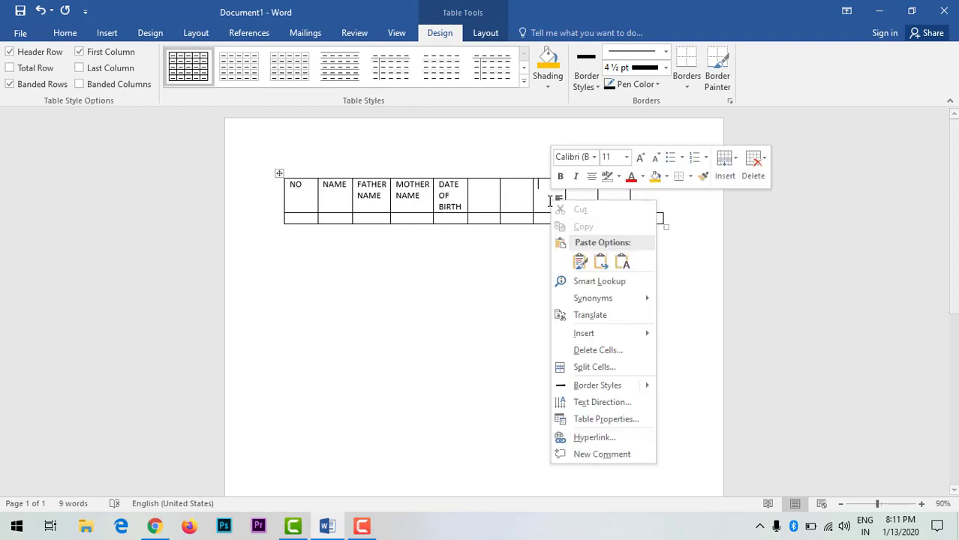
{"action": "left_click", "coordinate": [604, 351]}
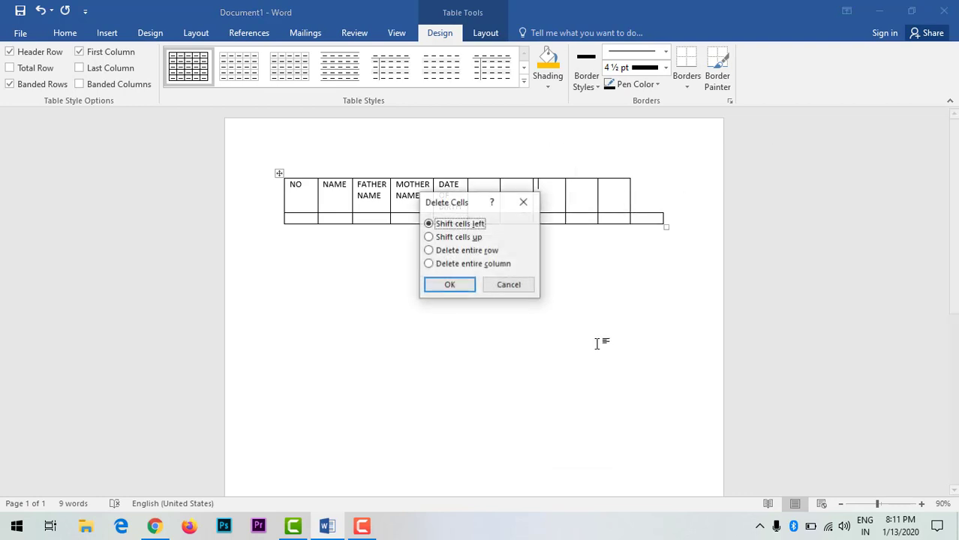
{"action": "left_click", "coordinate": [458, 284]}
{"action": "right_click", "coordinate": [511, 195]}
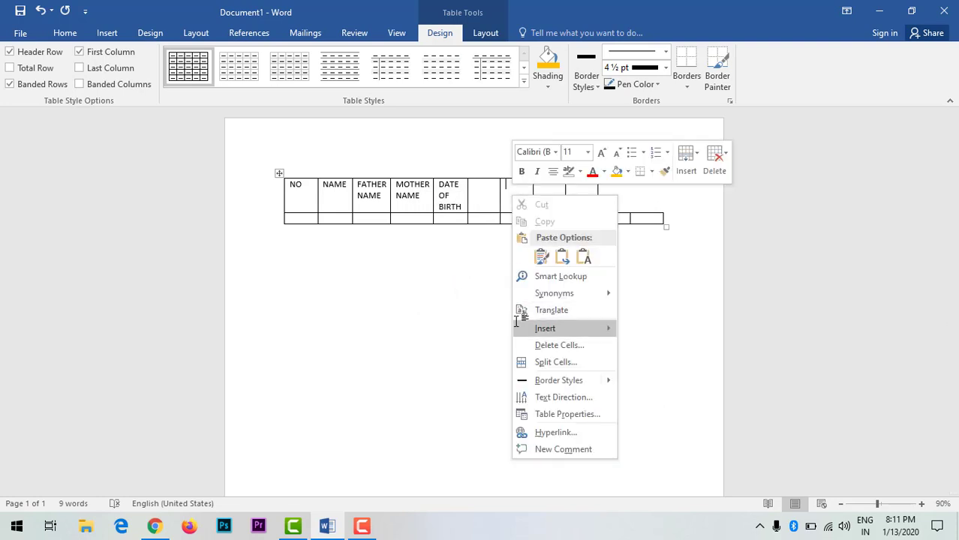
{"action": "left_click", "coordinate": [540, 345]}
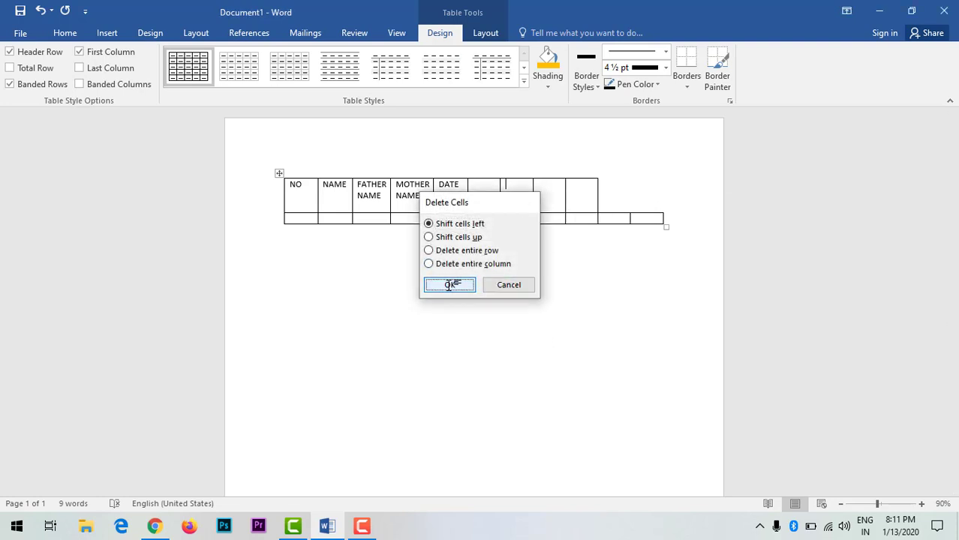
{"action": "left_click", "coordinate": [450, 284]}
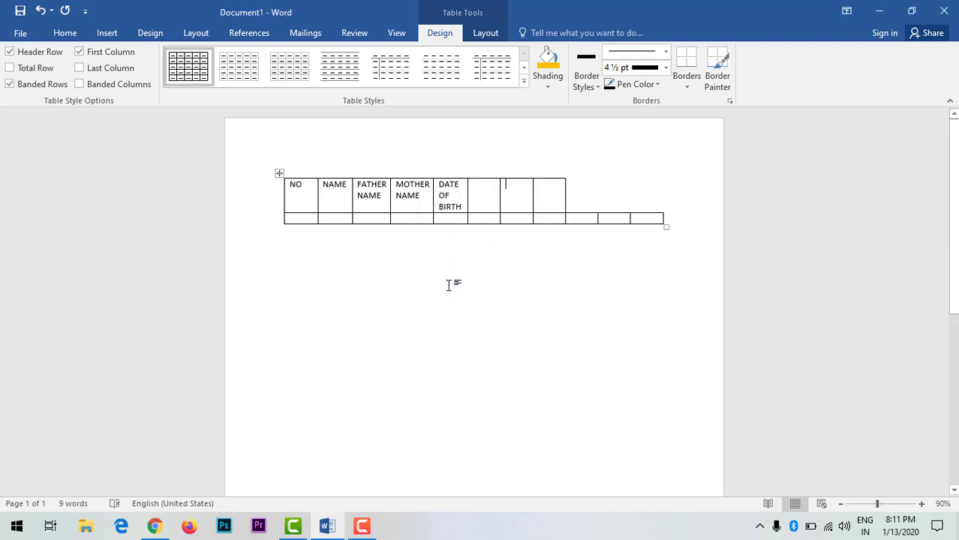
Step: Delete the leftover wide bottom row and add a fresh empty row beneath the headers
{"action": "left_click", "coordinate": [719, 84]}
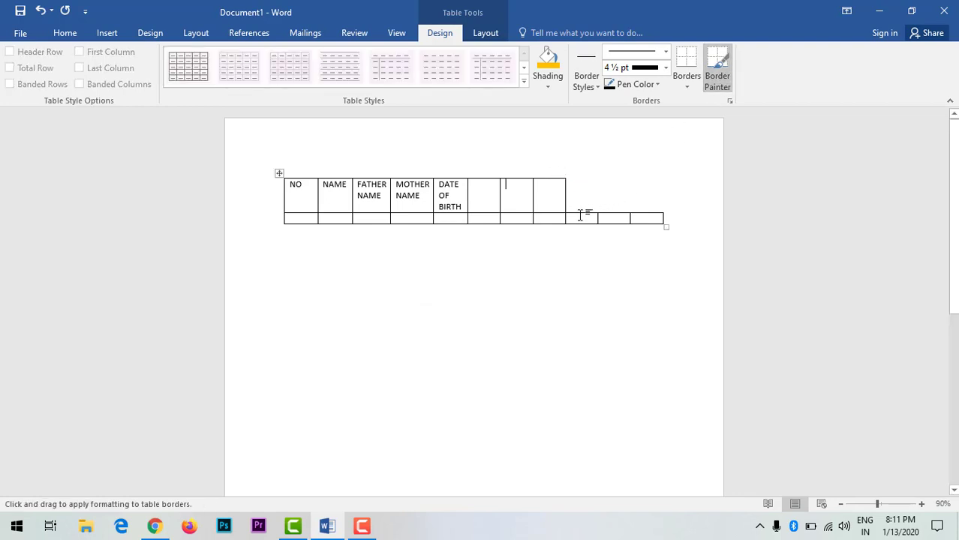
{"action": "right_click", "coordinate": [338, 343]}
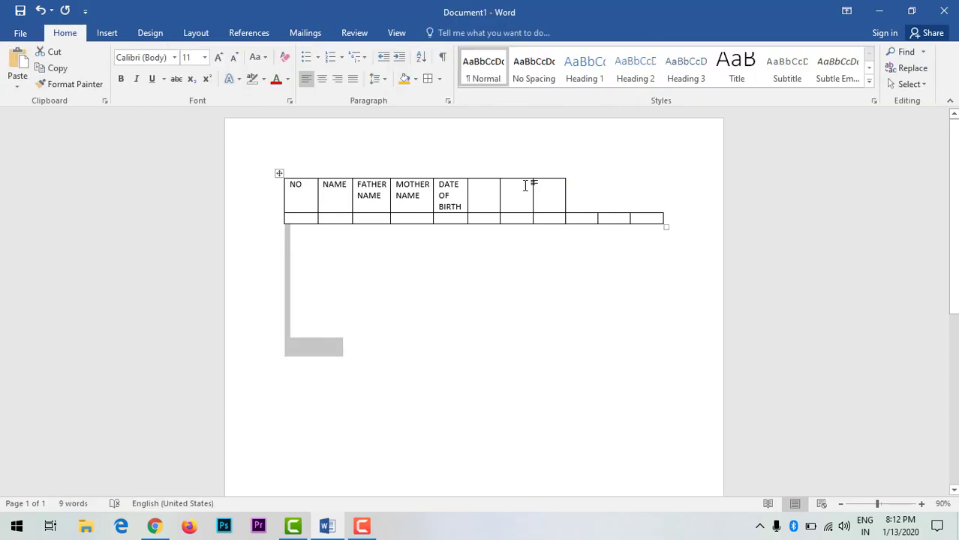
{"action": "right_click", "coordinate": [526, 196]}
{"action": "left_click", "coordinate": [573, 348]}
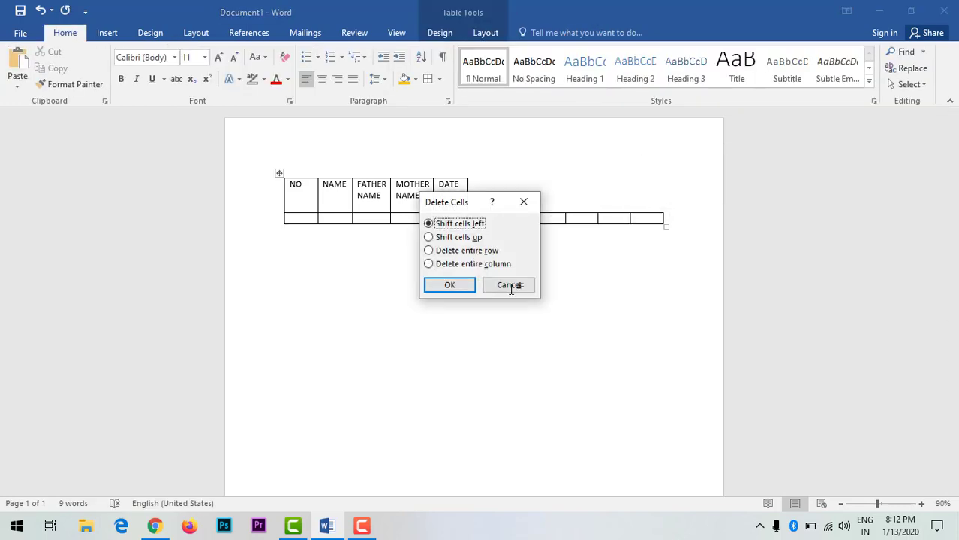
{"action": "double_click", "coordinate": [765, 308]}
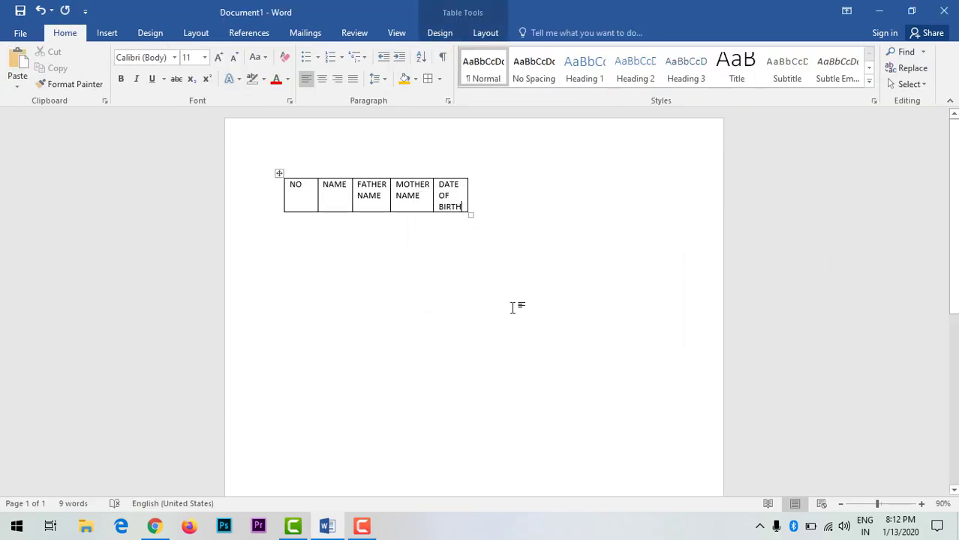
{"action": "key", "text": "Tab"}
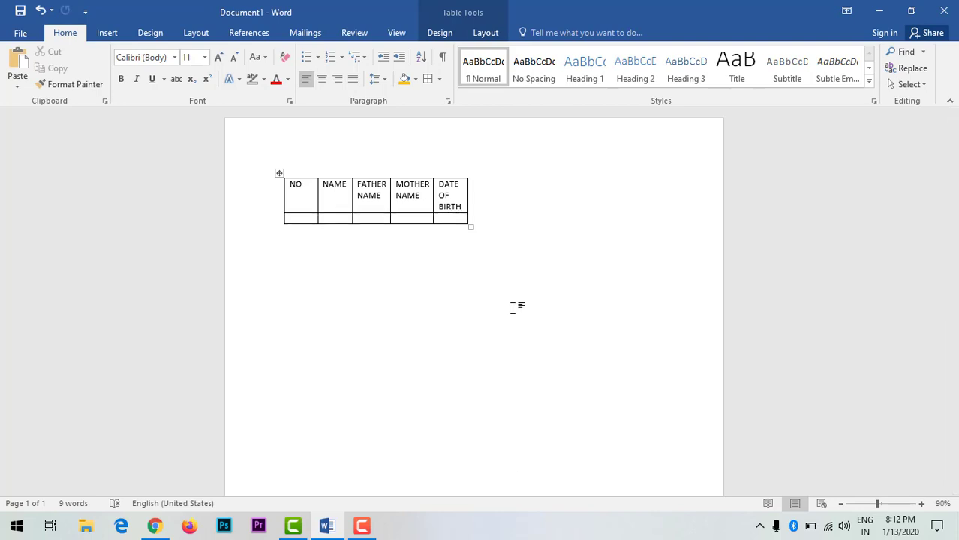
Step: Rotate the DATE OF BIRTH header text to run vertically, bottom to top
{"action": "right_click", "coordinate": [464, 198]}
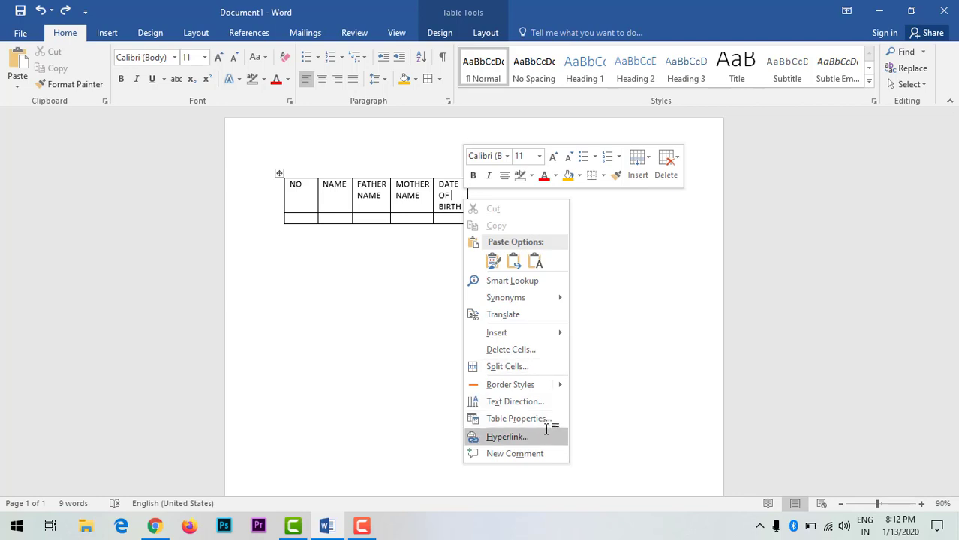
{"action": "left_click", "coordinate": [518, 402]}
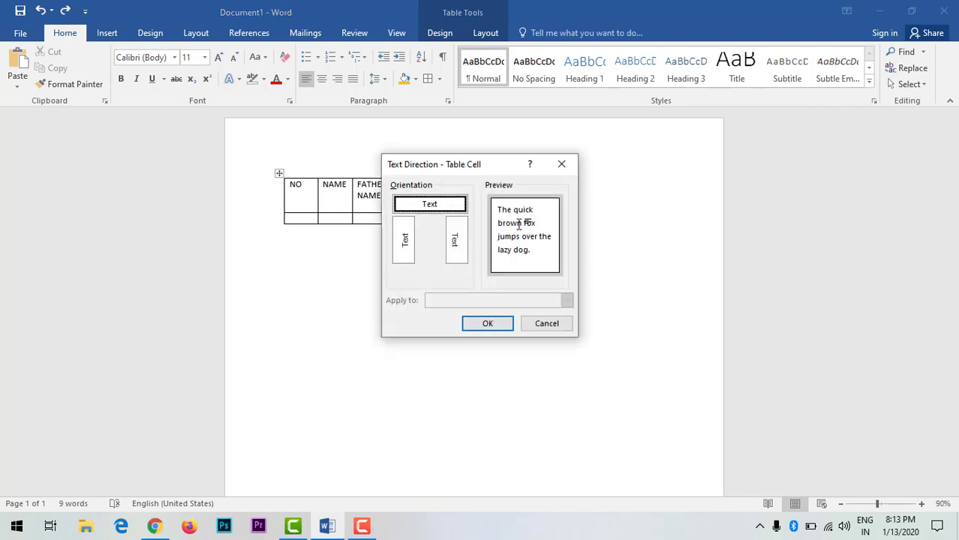
{"action": "left_click_drag", "start_coordinate": [491, 158], "coordinate": [699, 161]}
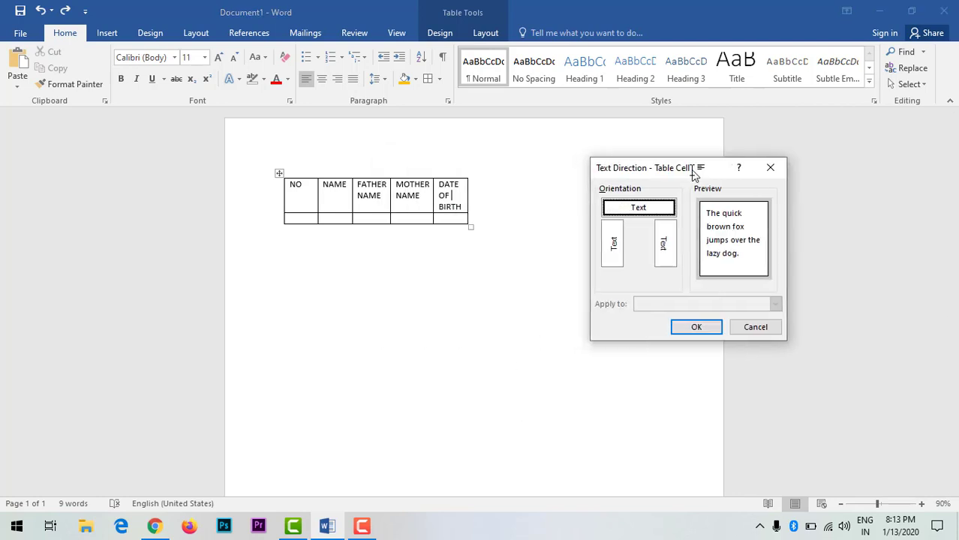
{"action": "left_click", "coordinate": [610, 246]}
{"action": "left_click", "coordinate": [691, 326]}
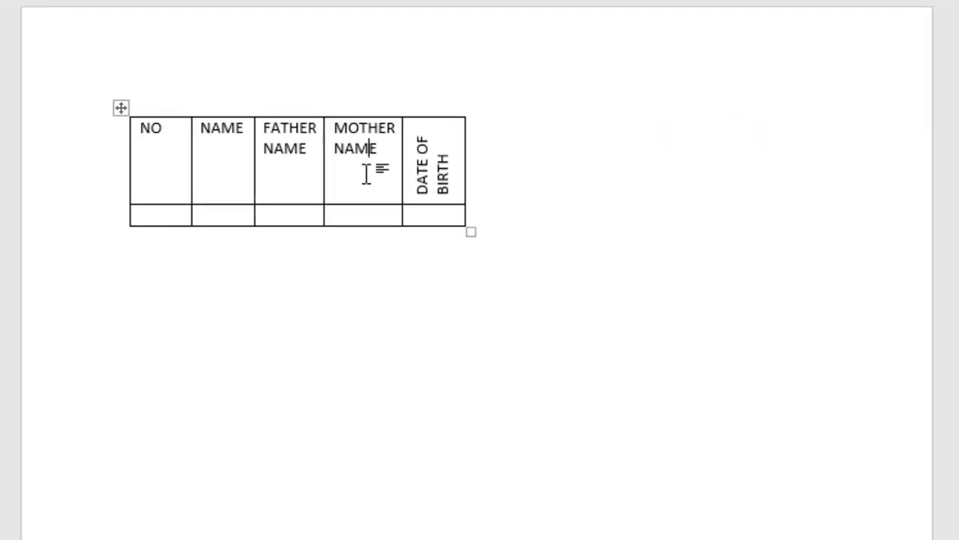
Step: Make the MOTHER NAME and FATHER NAME header texts vertical as well
{"action": "right_click", "coordinate": [367, 174]}
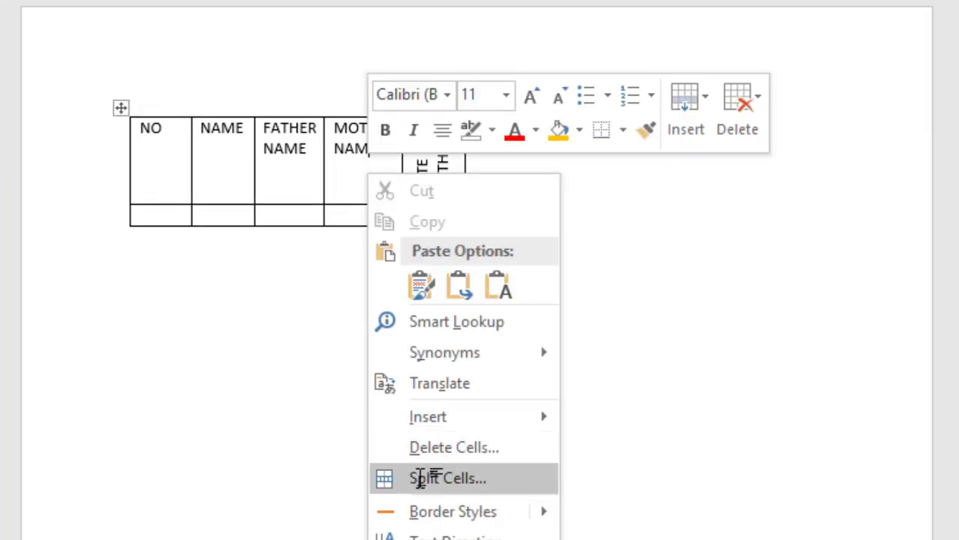
{"action": "left_click", "coordinate": [495, 535]}
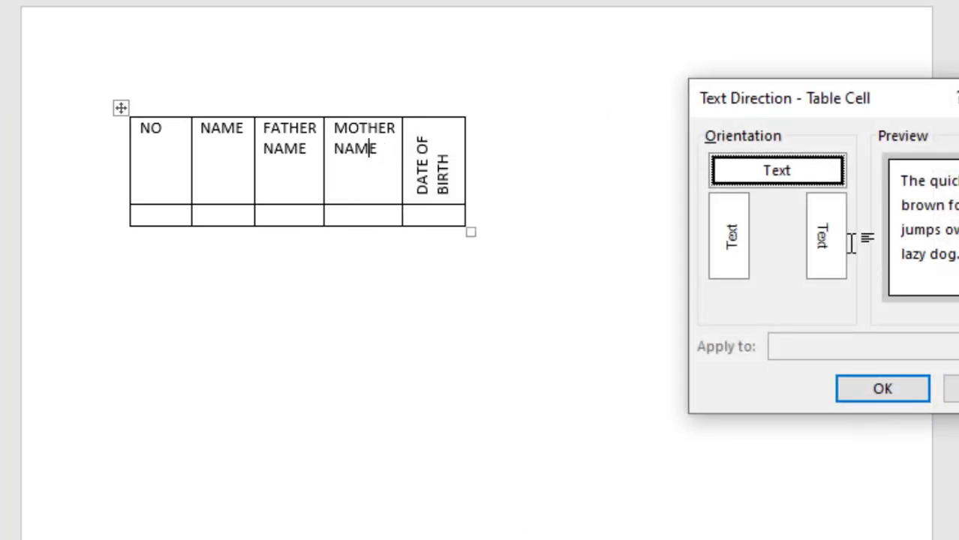
{"action": "left_click", "coordinate": [748, 236]}
{"action": "left_click", "coordinate": [872, 395]}
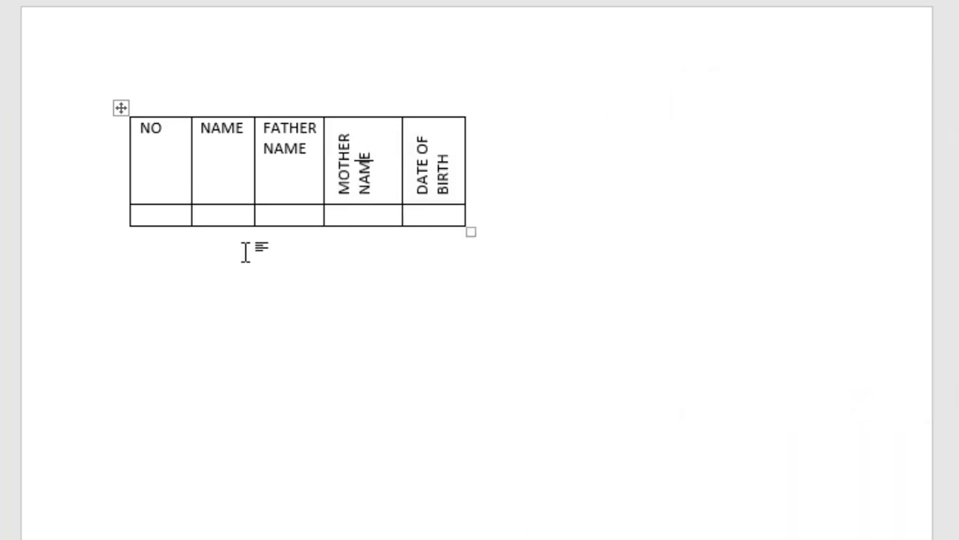
{"action": "right_click", "coordinate": [291, 165]}
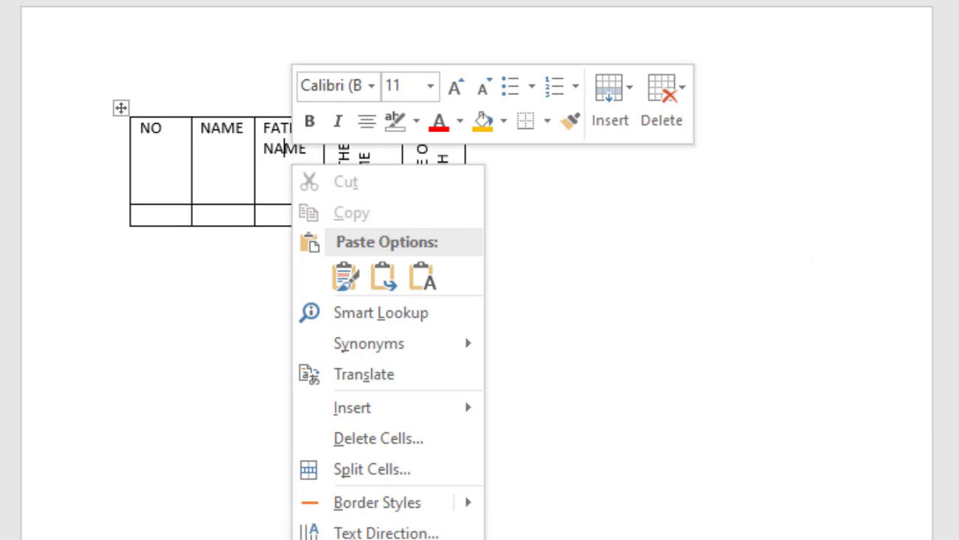
{"action": "left_click", "coordinate": [397, 534]}
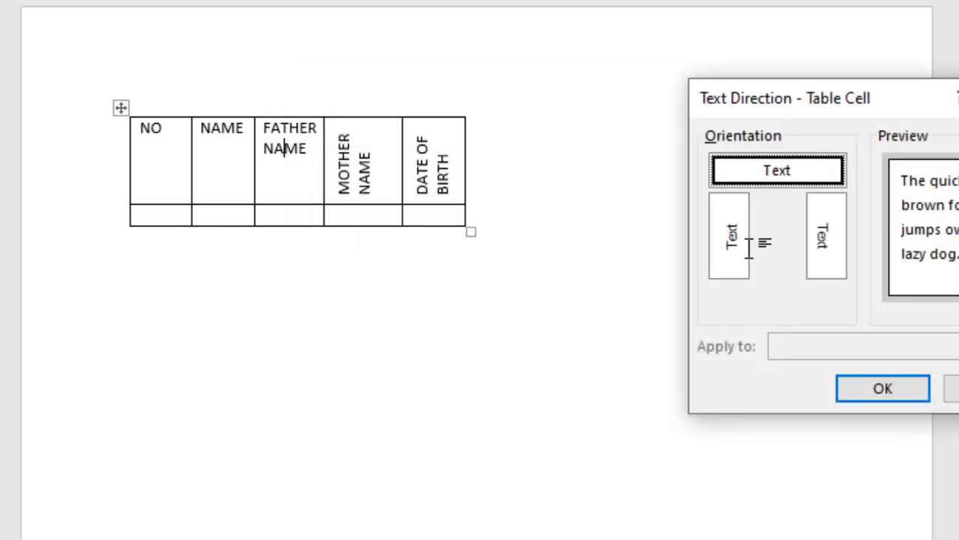
{"action": "left_click", "coordinate": [739, 234]}
{"action": "left_click", "coordinate": [890, 393]}
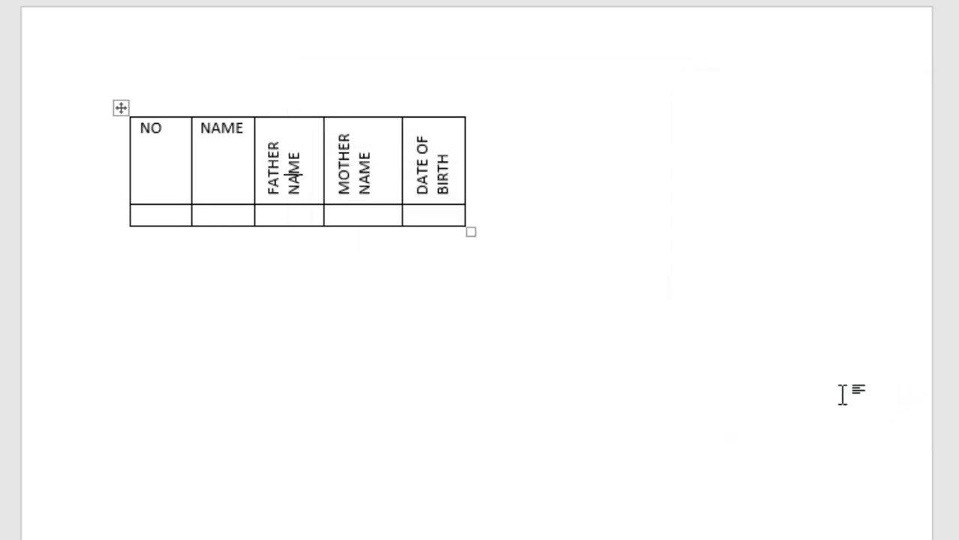
{"action": "left_click", "coordinate": [212, 160]}
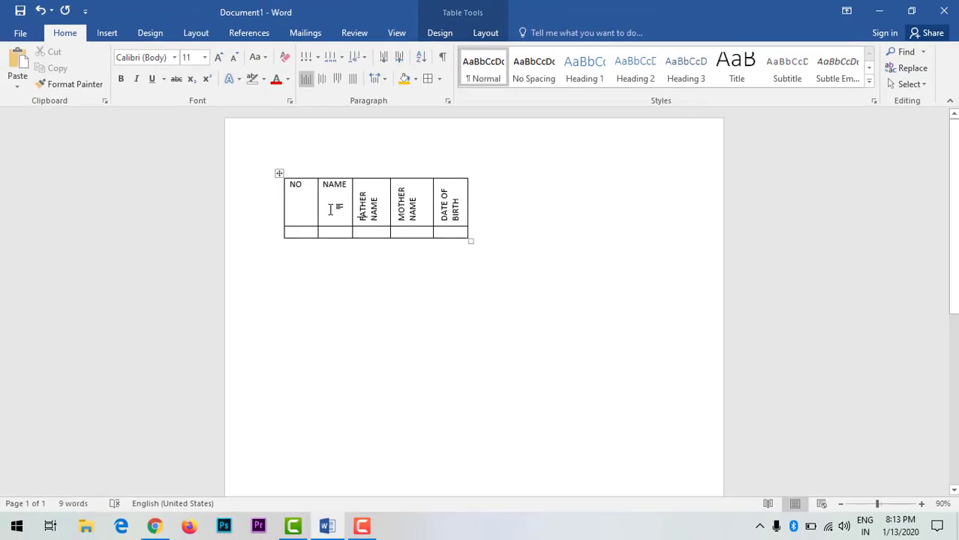
{"action": "left_click", "coordinate": [447, 34]}
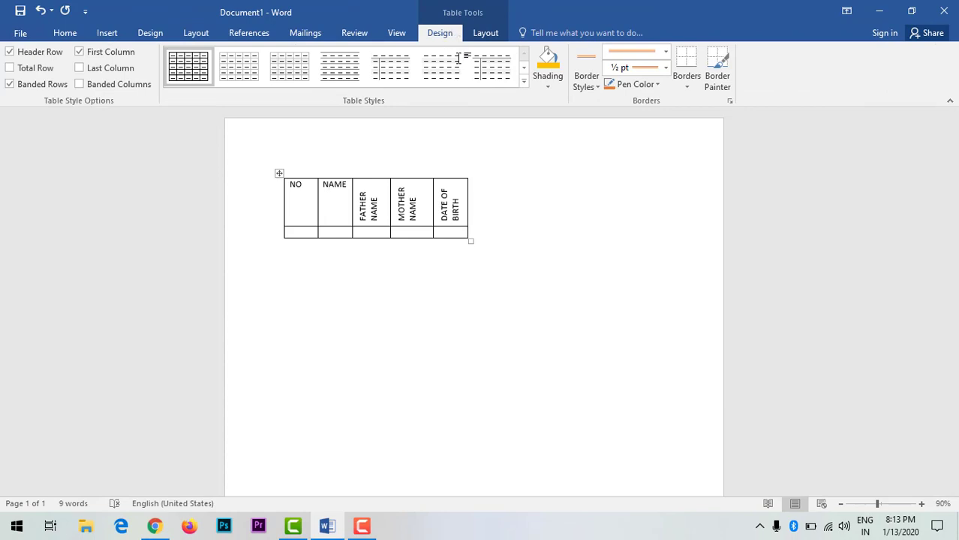
{"action": "left_click", "coordinate": [593, 81]}
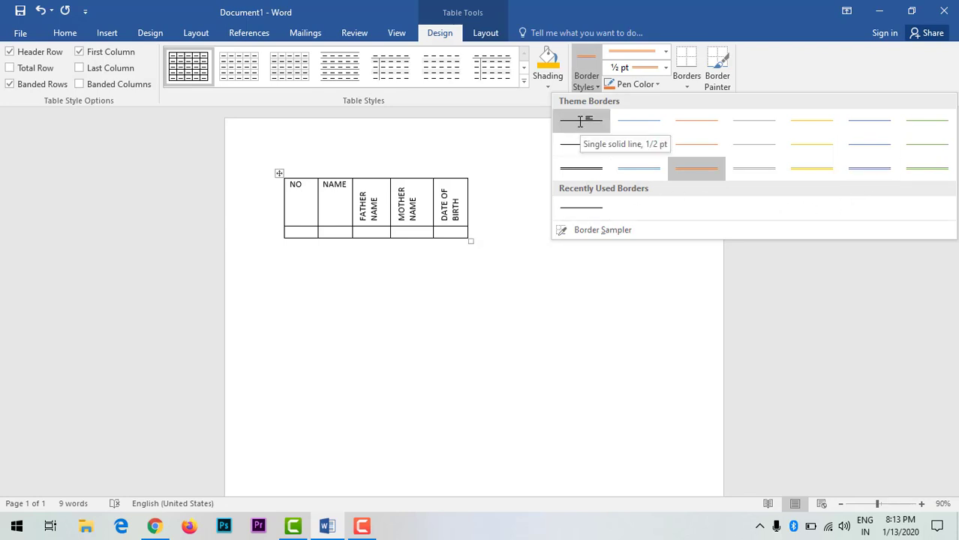
{"action": "left_click", "coordinate": [523, 82]}
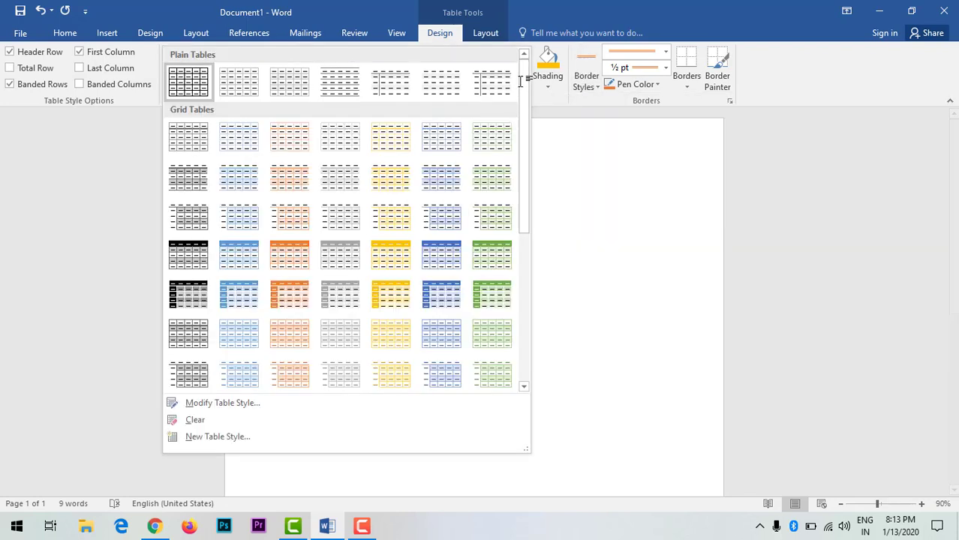
{"action": "left_click", "coordinate": [289, 255]}
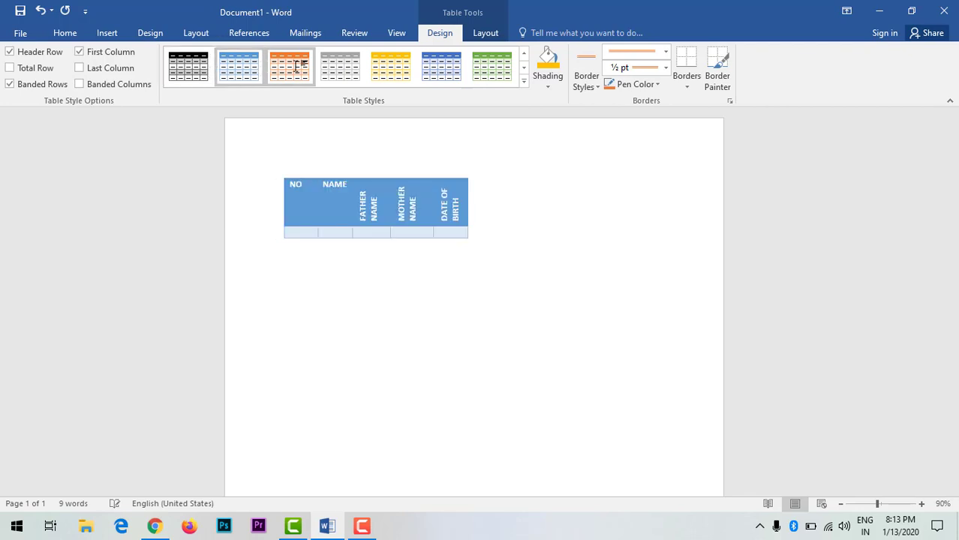
{"action": "scroll", "coordinate": [338, 64], "scroll_direction": "down", "scroll_amount": 1}
{"action": "left_click", "coordinate": [429, 32]}
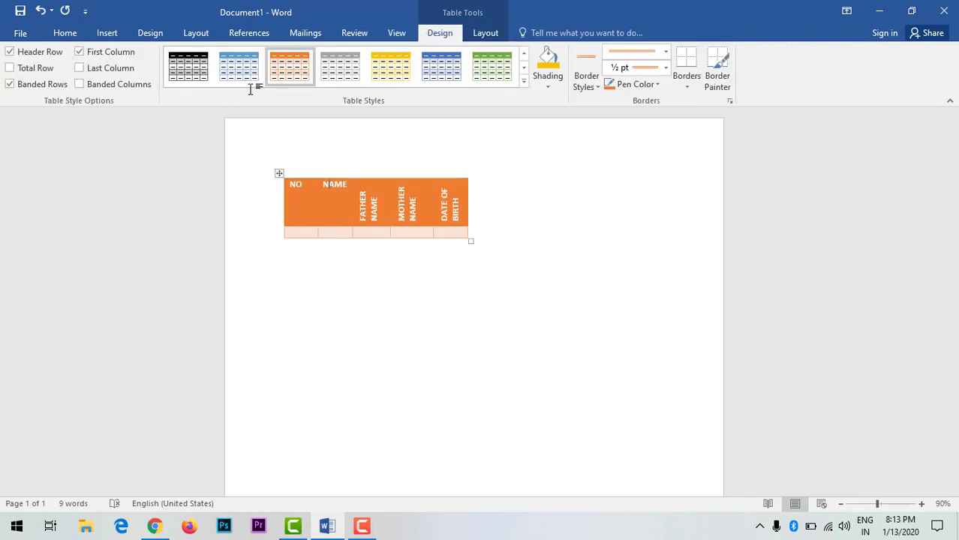
{"action": "left_click", "coordinate": [523, 83]}
{"action": "left_click", "coordinate": [191, 81]}
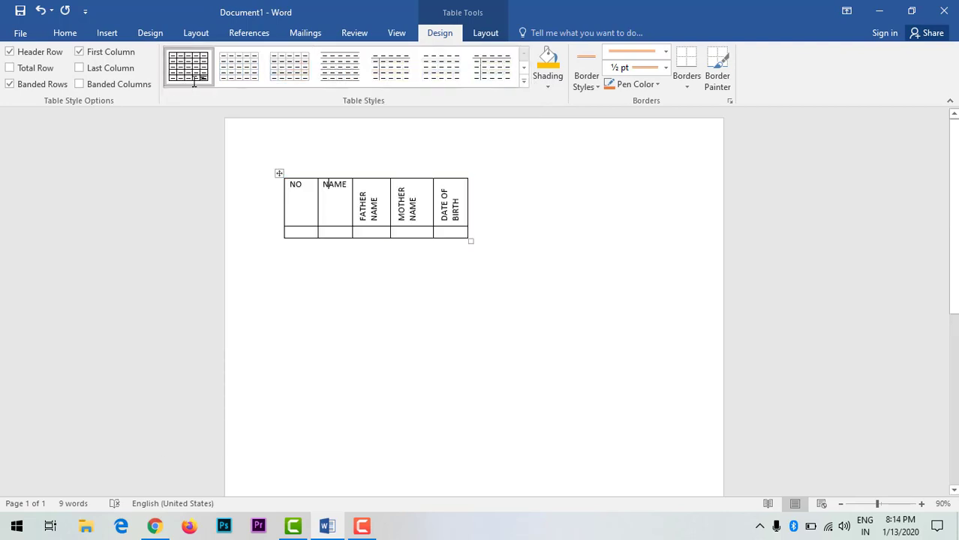
Step: Undo the vertical header text and the extra row, then add a fresh empty row
{"action": "left_click", "coordinate": [485, 33]}
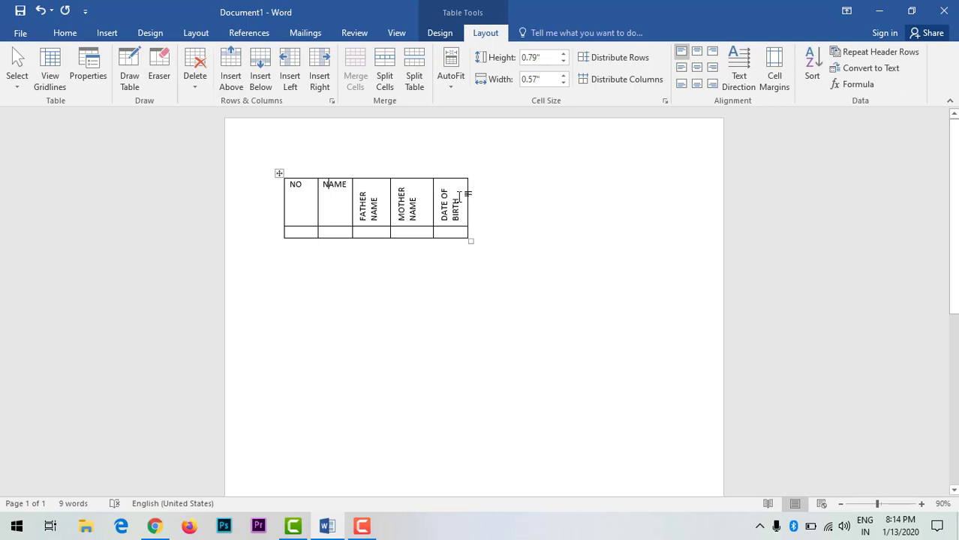
{"action": "left_click", "coordinate": [459, 188]}
{"action": "key", "text": "ctrl+z"}
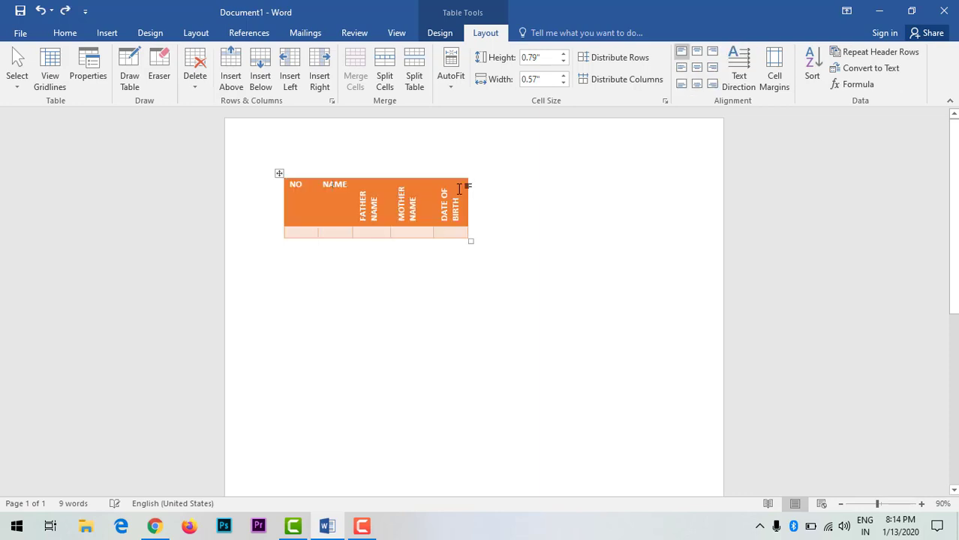
{"action": "key", "text": "ctrl+z"}
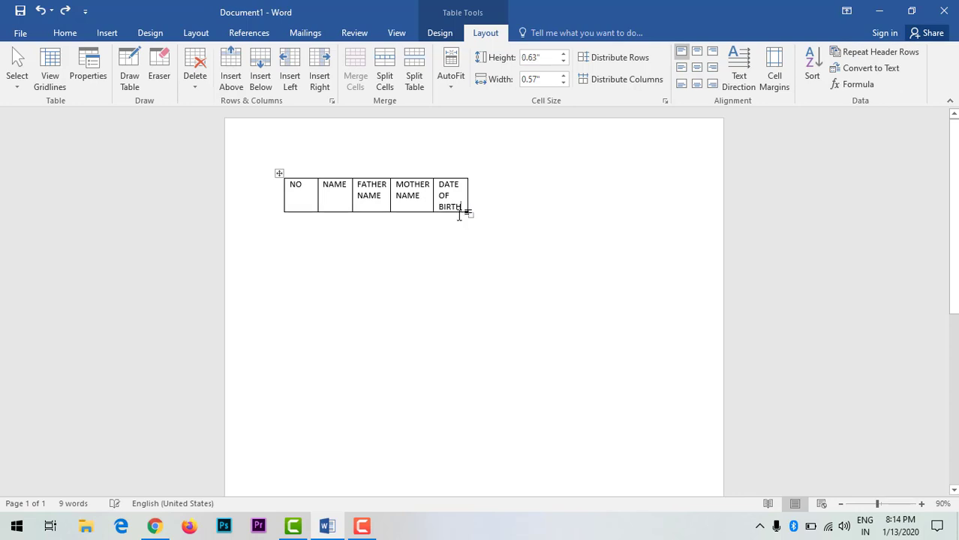
{"action": "key", "text": "Tab"}
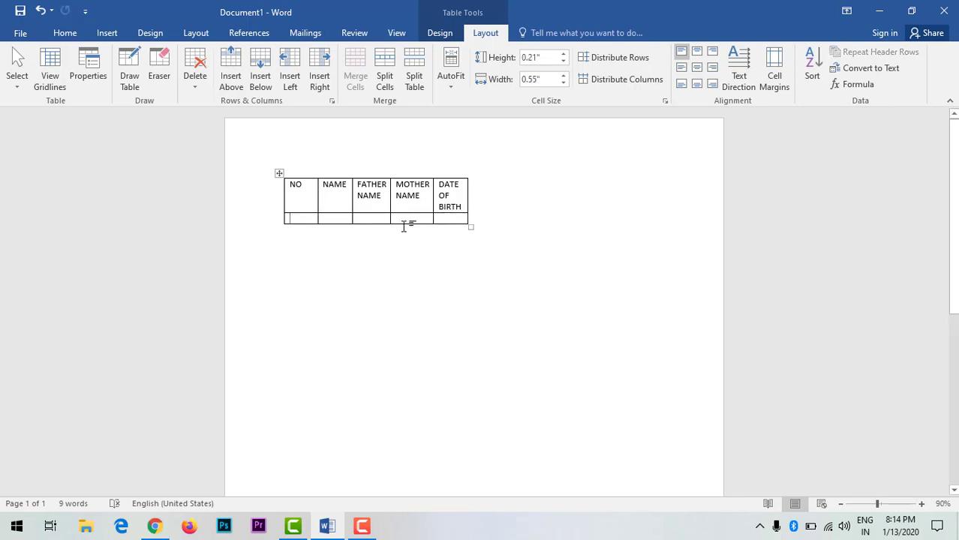
Step: AutoFit the table columns to their contents so each header fits on one line
{"action": "left_click", "coordinate": [449, 198]}
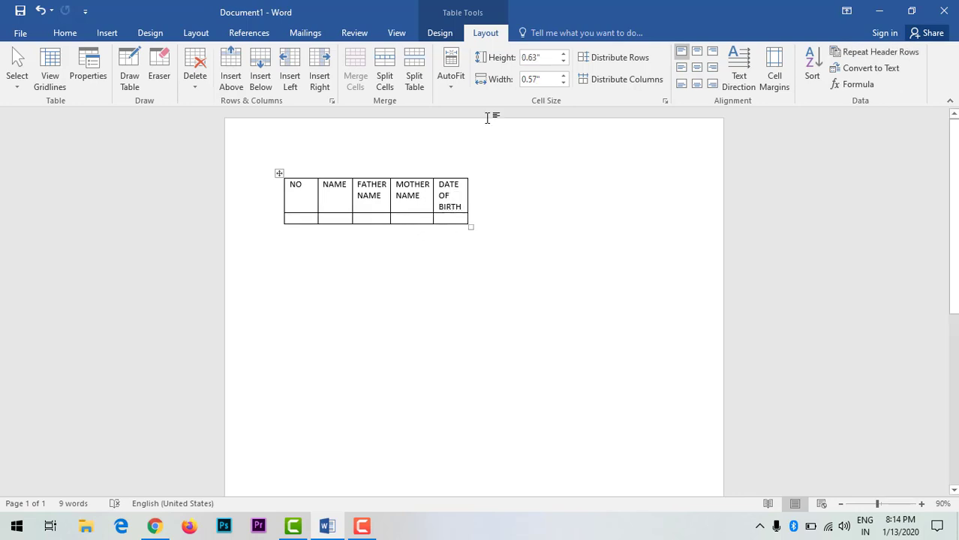
{"action": "left_click", "coordinate": [448, 84]}
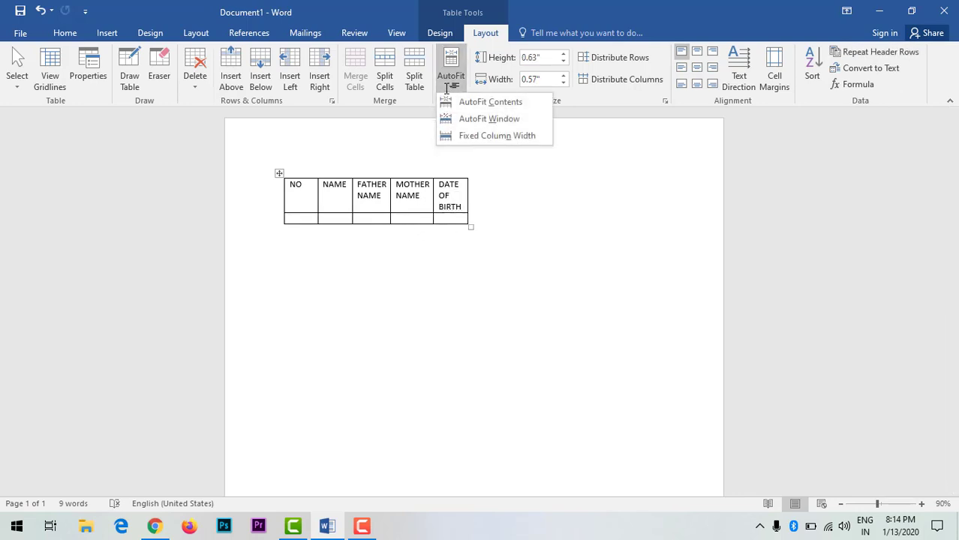
{"action": "left_click", "coordinate": [509, 102]}
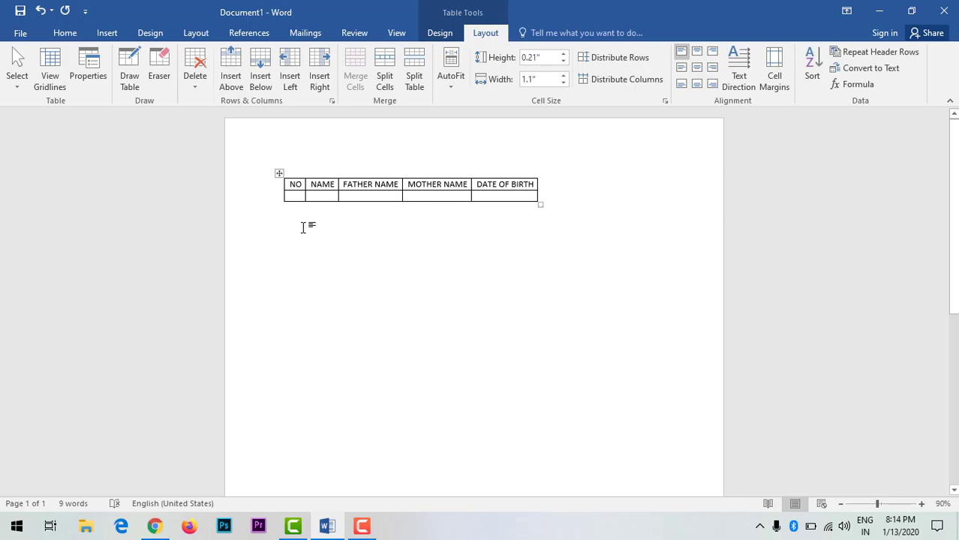
Step: Enter two student records with names, parents' names and birth dates 05/04/1993 and 05/04/1999
{"action": "left_click", "coordinate": [746, 80]}
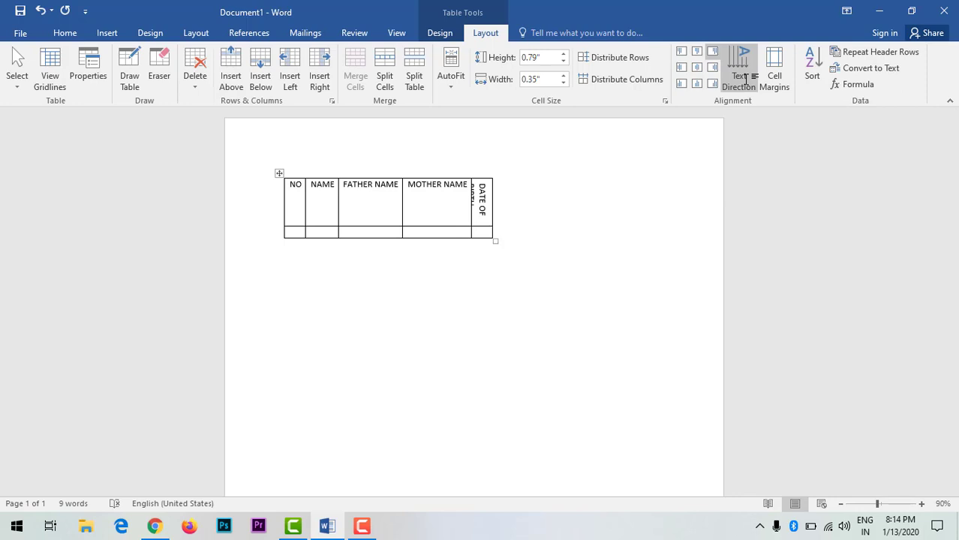
{"action": "key", "text": "ctrl+z"}
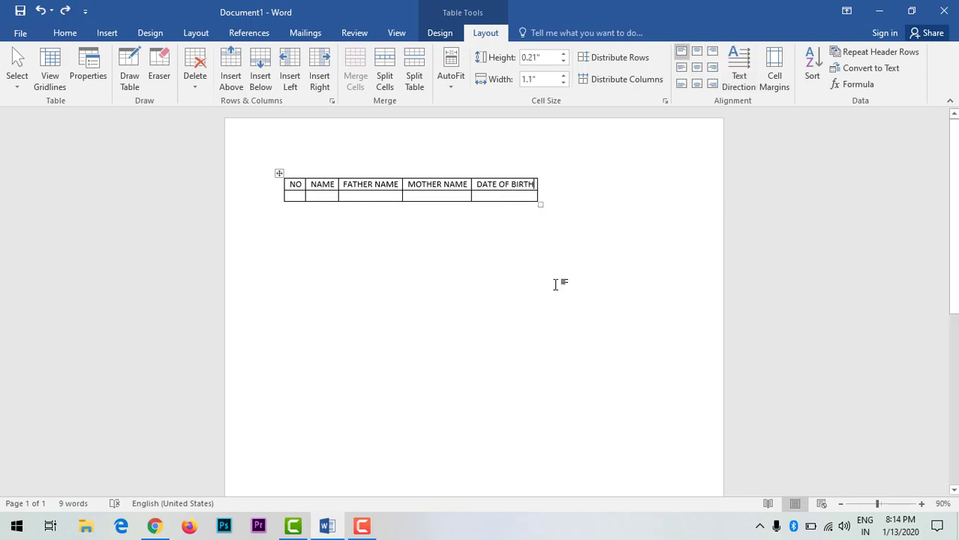
{"action": "key", "text": "Tab"}
{"action": "type", "text": "1\t"}
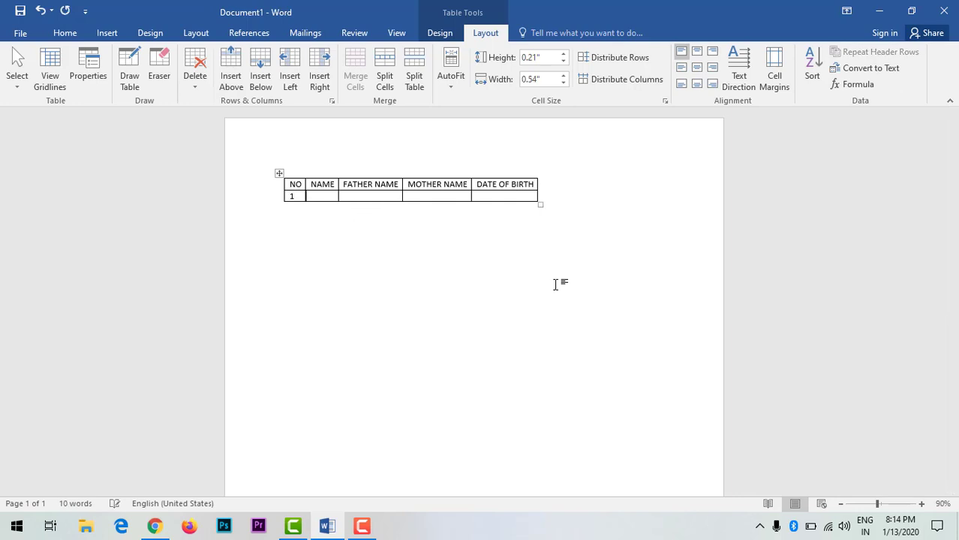
{"action": "type", "text": "RAJU"}
{"action": "type", "text": "\tROHAN\tMONIKA\t05/04/1993\t2\tSUMIT\tRAKESH\tREENA\t05/04/1999"}
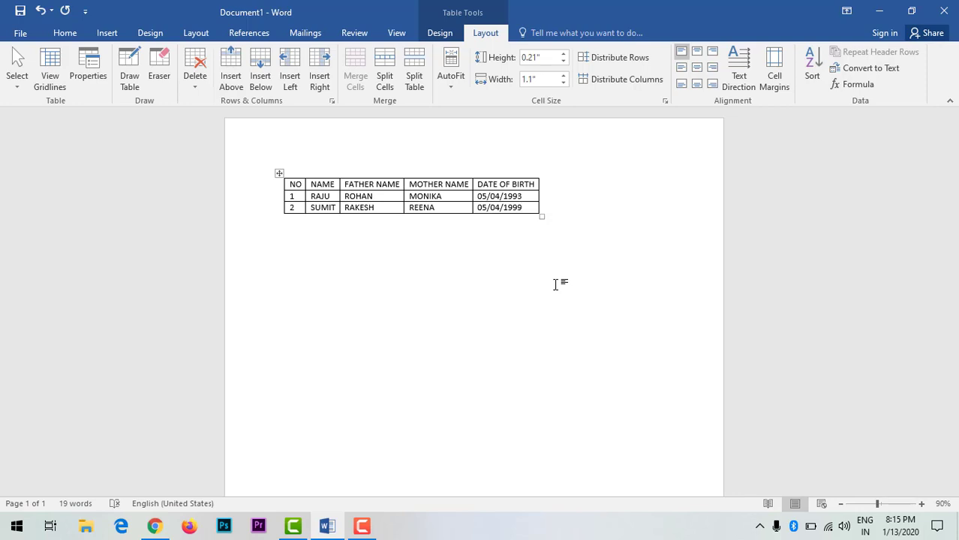
Step: Add an empty third row and lengthen the second father's name to three words
{"action": "key", "text": "Tab"}
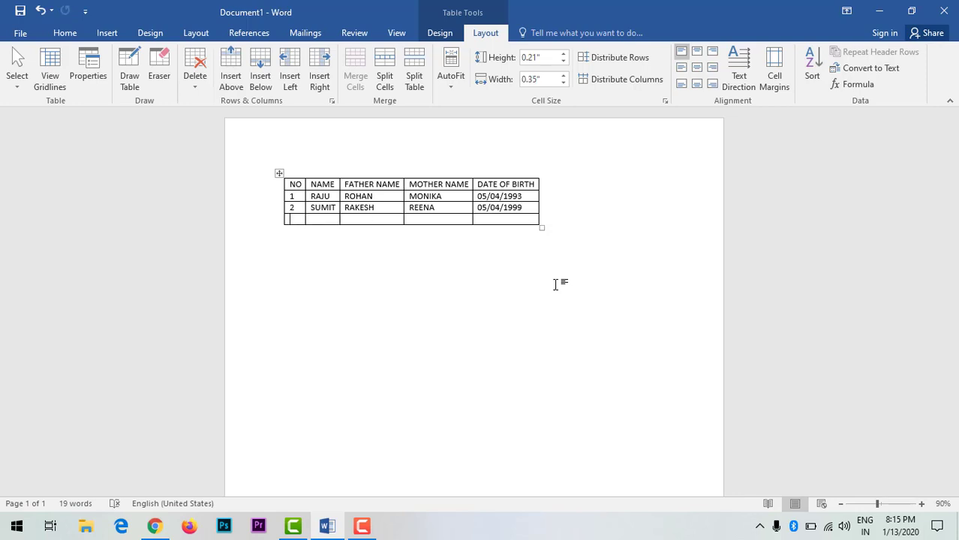
{"action": "left_click", "coordinate": [380, 211]}
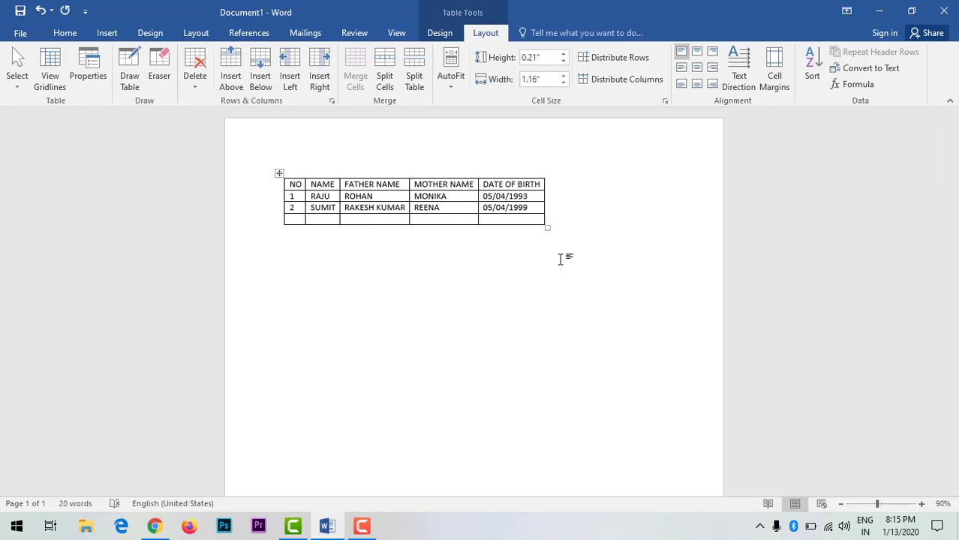
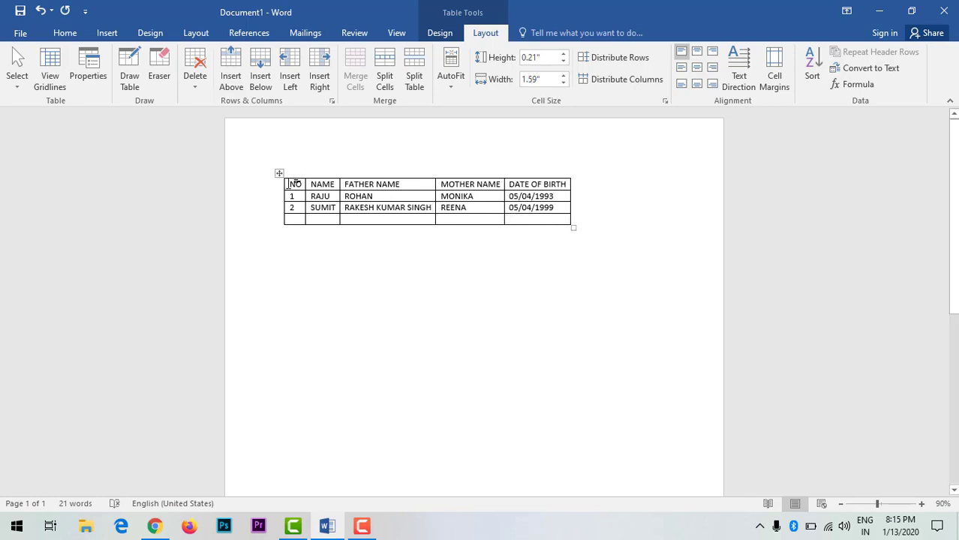
Step: Select the header and both student rows and AutoFit the columns to their contents
{"action": "left_click_drag", "start_coordinate": [290, 184], "coordinate": [298, 183]}
{"action": "left_click", "coordinate": [444, 183]}
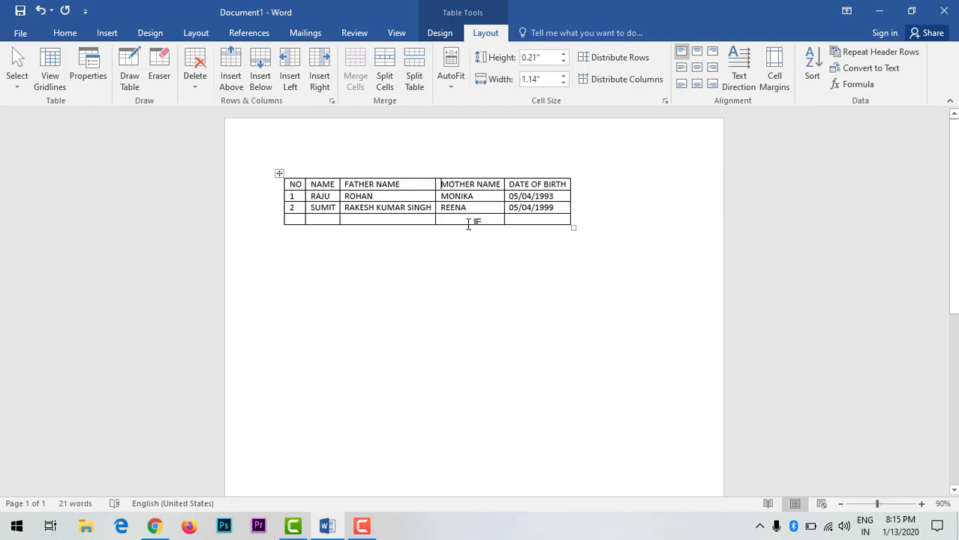
{"action": "left_click_drag", "start_coordinate": [557, 212], "coordinate": [296, 185]}
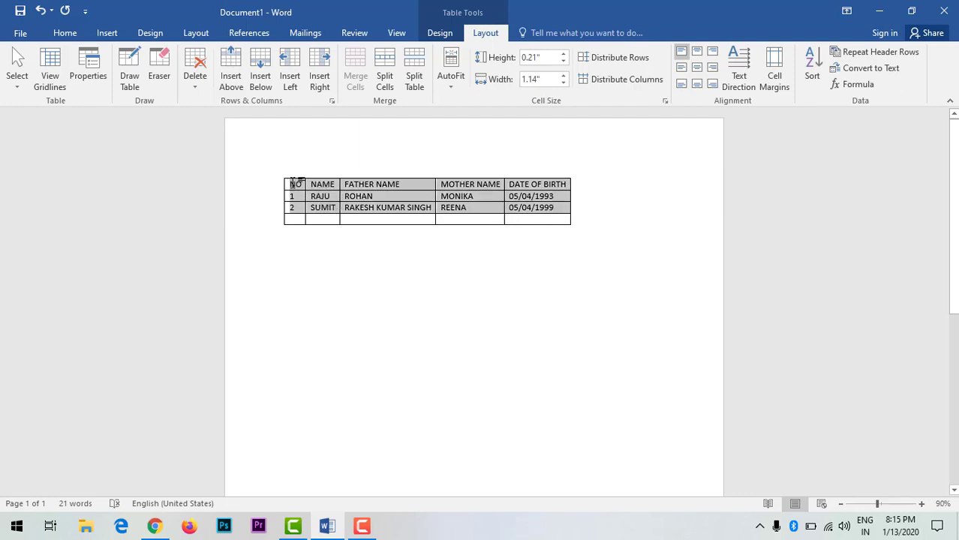
{"action": "left_click", "coordinate": [460, 81]}
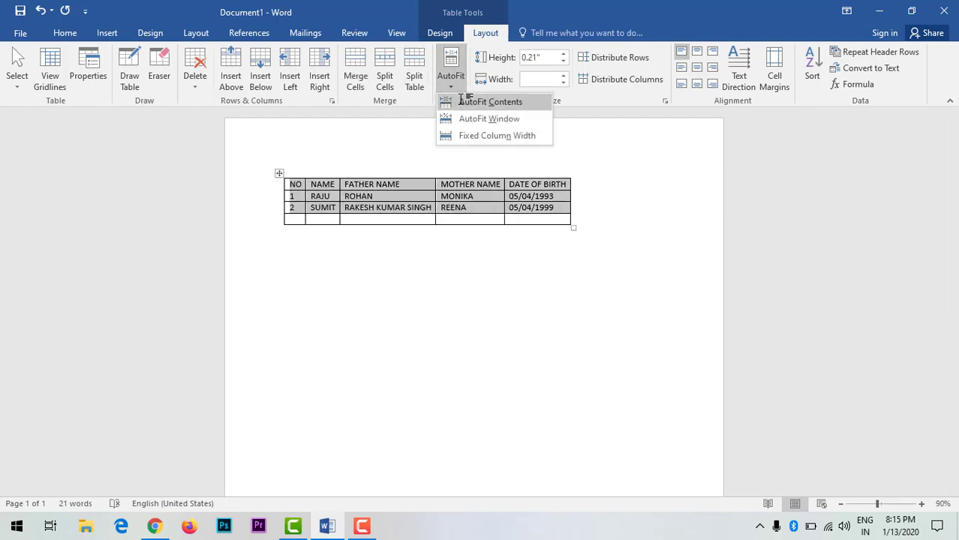
{"action": "left_click", "coordinate": [461, 100]}
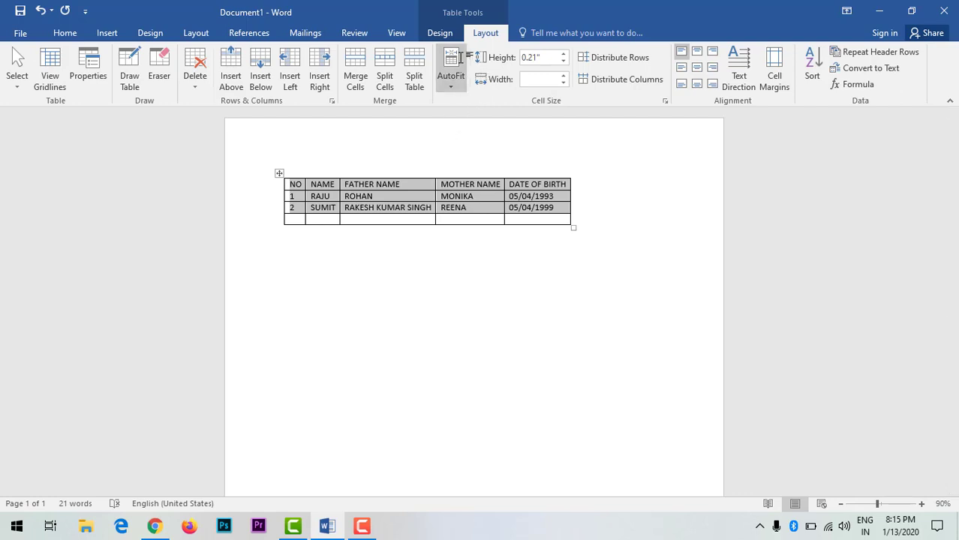
Step: Switch between AutoFit Contents and AutoFit Window, ending with the table at full page width
{"action": "left_click", "coordinate": [452, 79]}
{"action": "left_click", "coordinate": [489, 119]}
{"action": "left_click", "coordinate": [452, 79]}
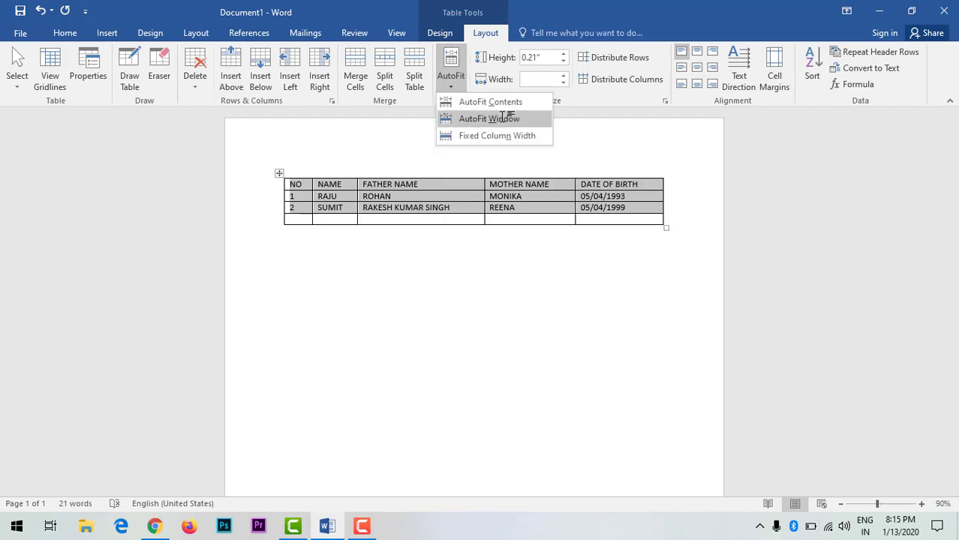
{"action": "left_click", "coordinate": [502, 118]}
{"action": "left_click", "coordinate": [451, 79]}
{"action": "left_click", "coordinate": [462, 101]}
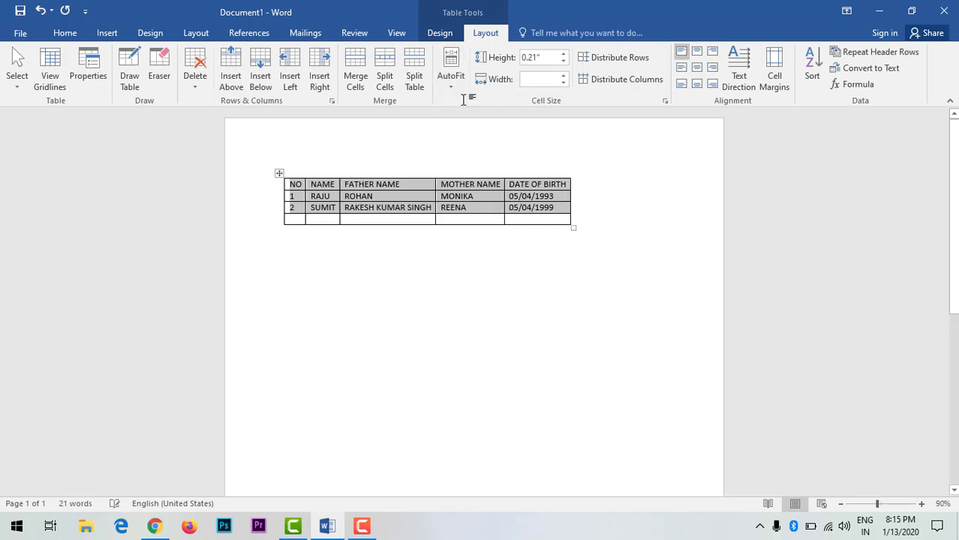
{"action": "left_click", "coordinate": [456, 82]}
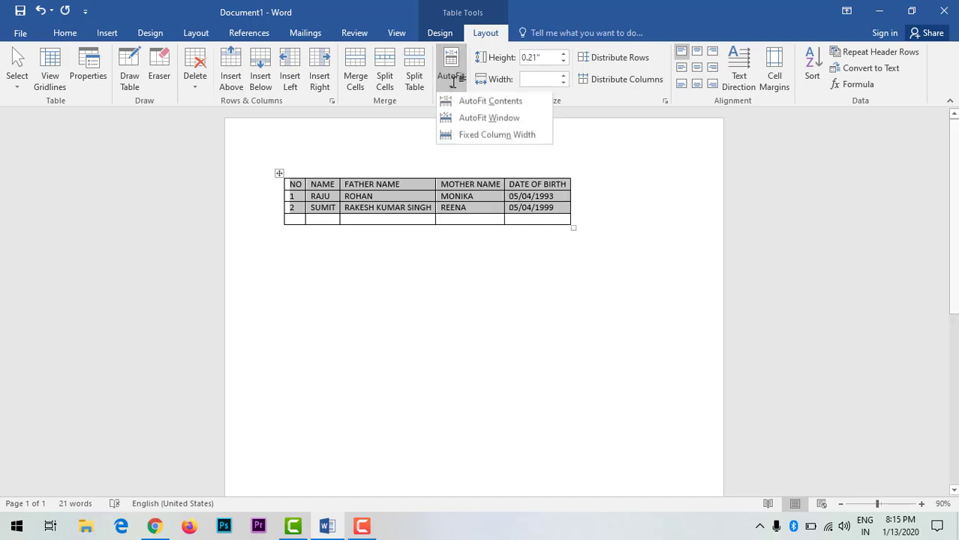
{"action": "left_click", "coordinate": [448, 120]}
{"action": "left_click", "coordinate": [547, 290]}
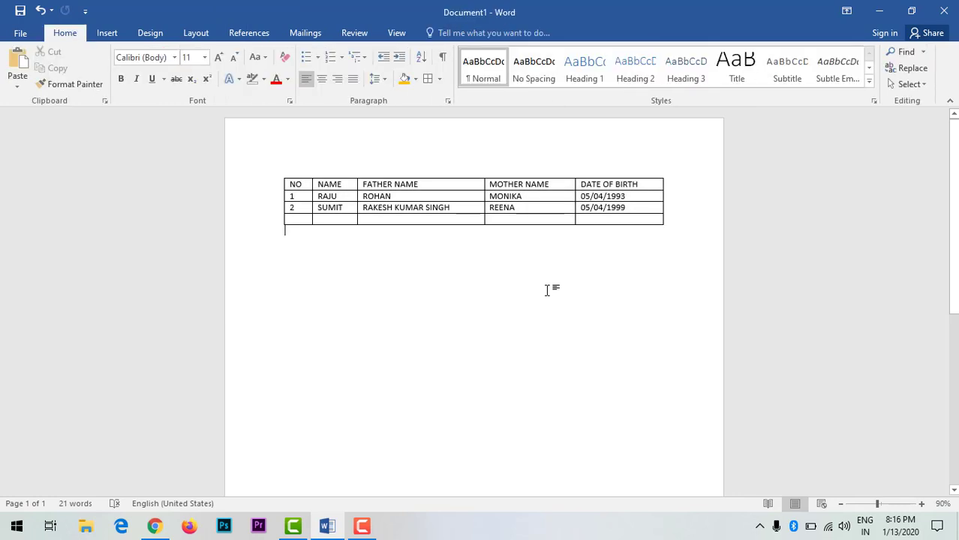
{"action": "left_click", "coordinate": [460, 209]}
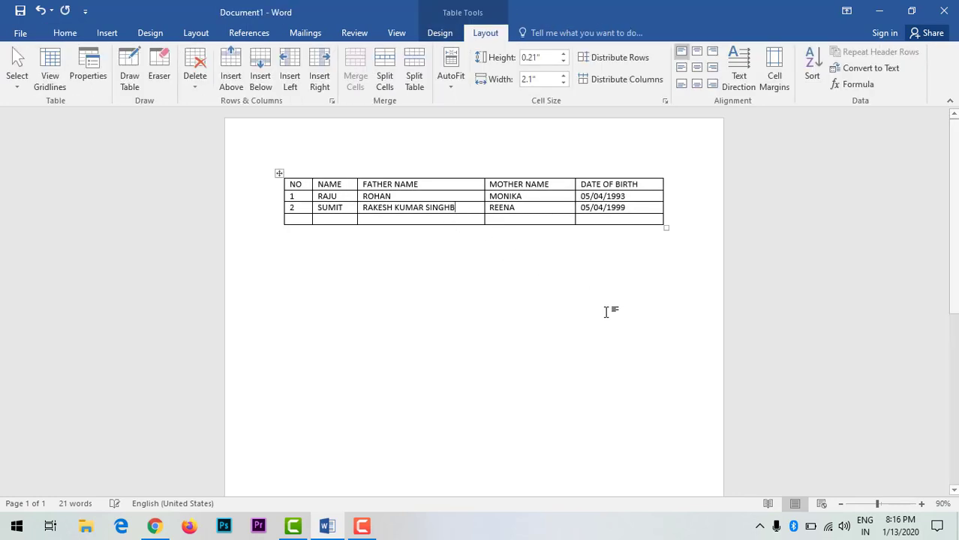
Step: Remove the stray letters typed after the second father's name
{"action": "type", "text": "BHGHJGJHGHJ"}
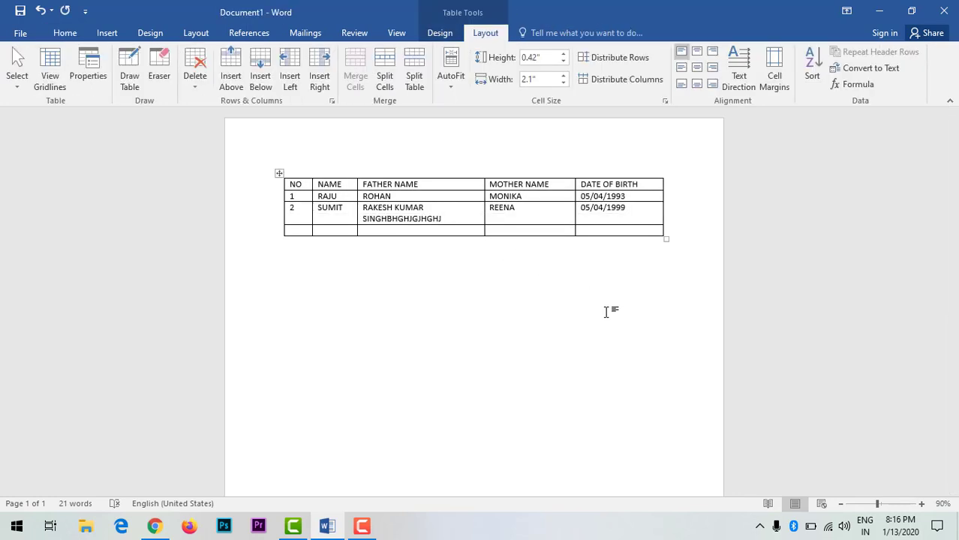
{"action": "key", "text": "ctrl+e"}
{"action": "key", "text": "ctrl+z"}
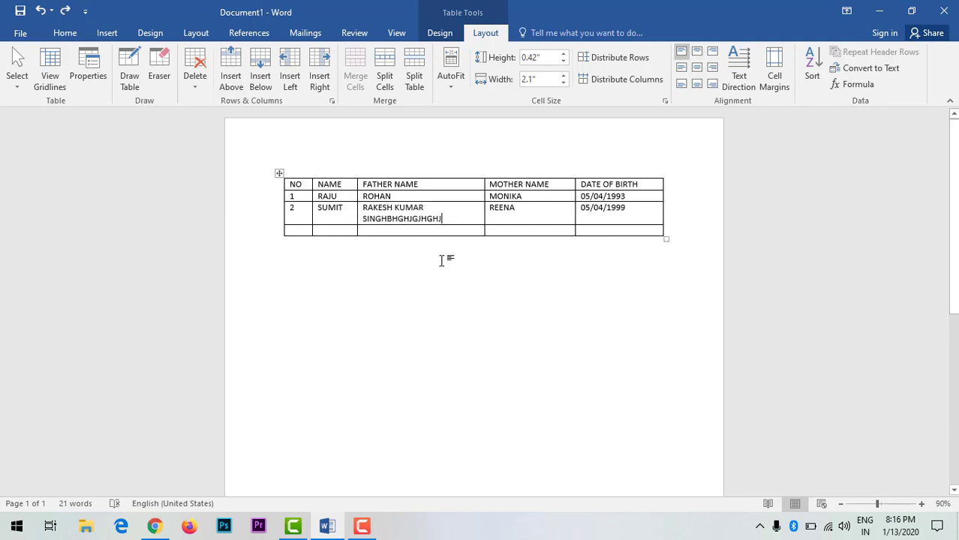
{"action": "key", "text": "ctrl+z"}
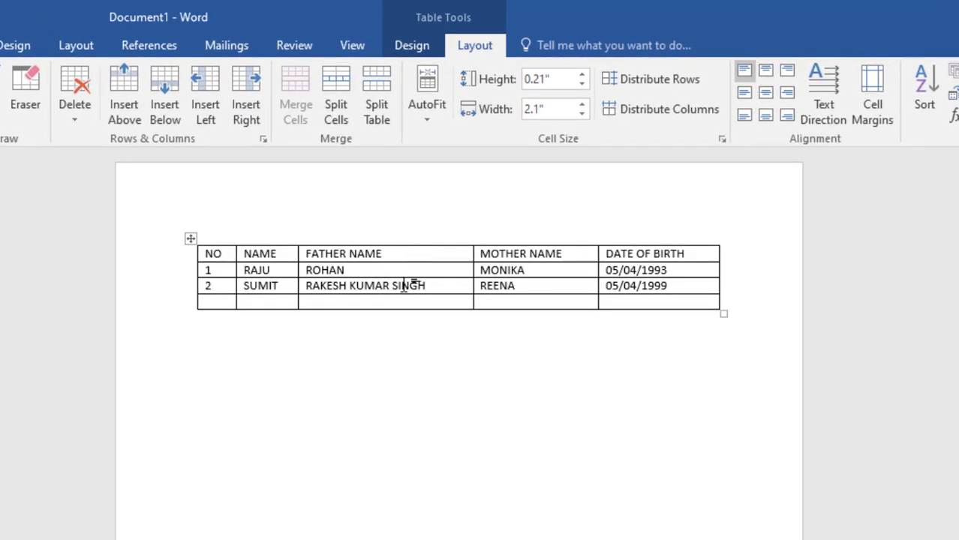
Step: Select the whole document and centre all the table text
{"action": "key", "text": "ctrl+a"}
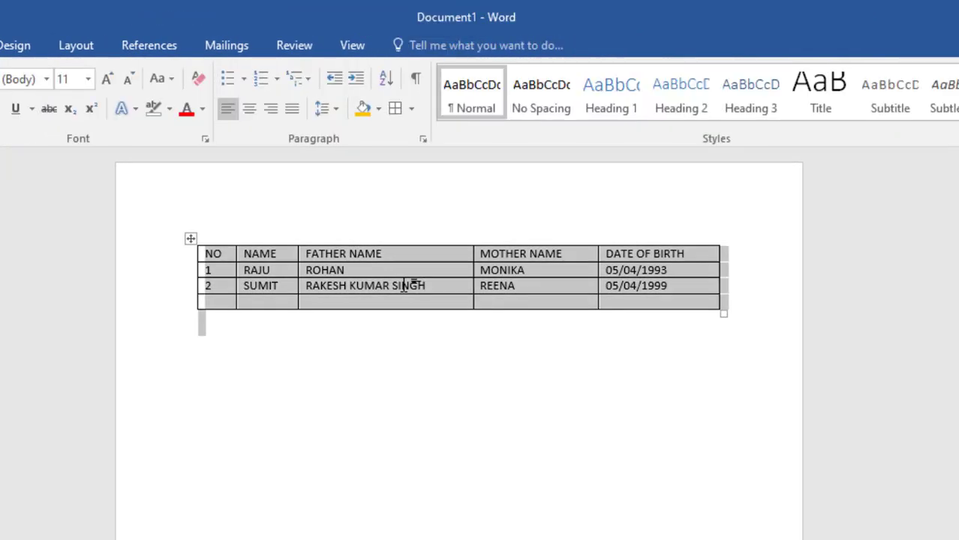
{"action": "key", "text": "ctrl+e"}
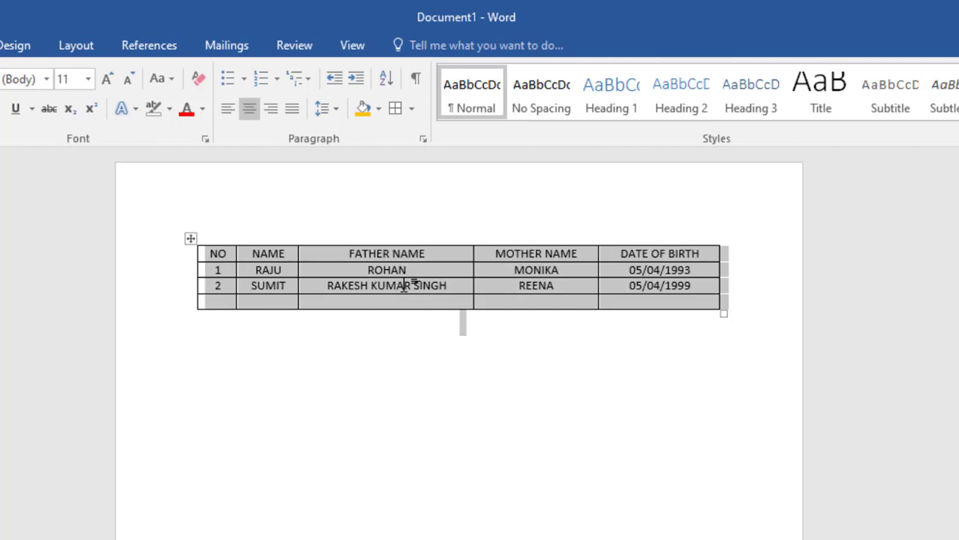
{"action": "left_click", "coordinate": [389, 370]}
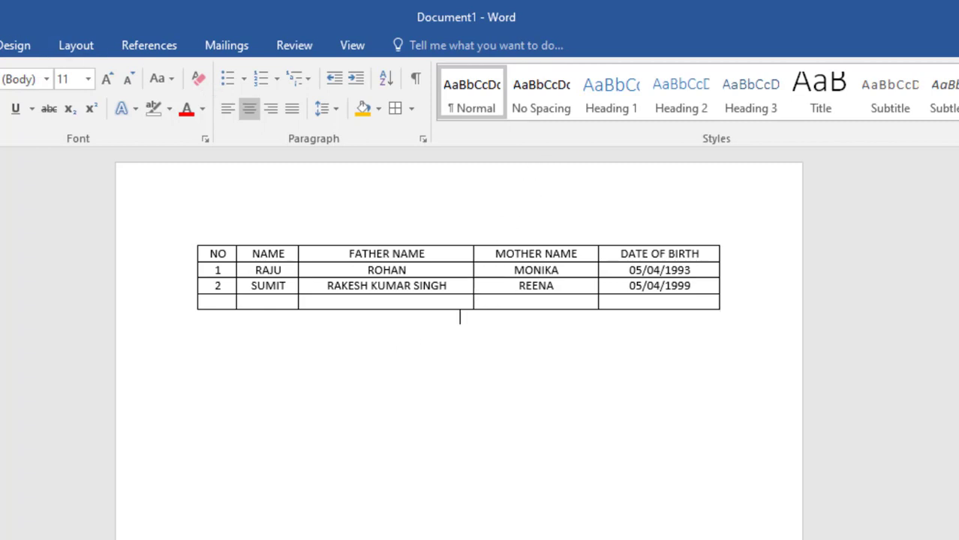
{"action": "key", "text": "alt+n"}
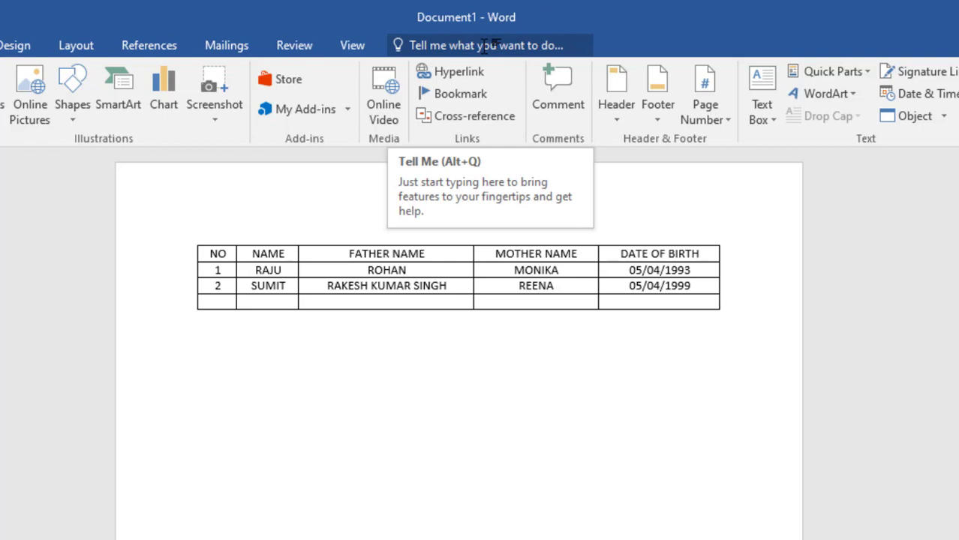
Step: Insert a 4-column by 2-row table below the student table, typing DSFDSFSD in its first cell
{"action": "left_click", "coordinate": [3, 94]}
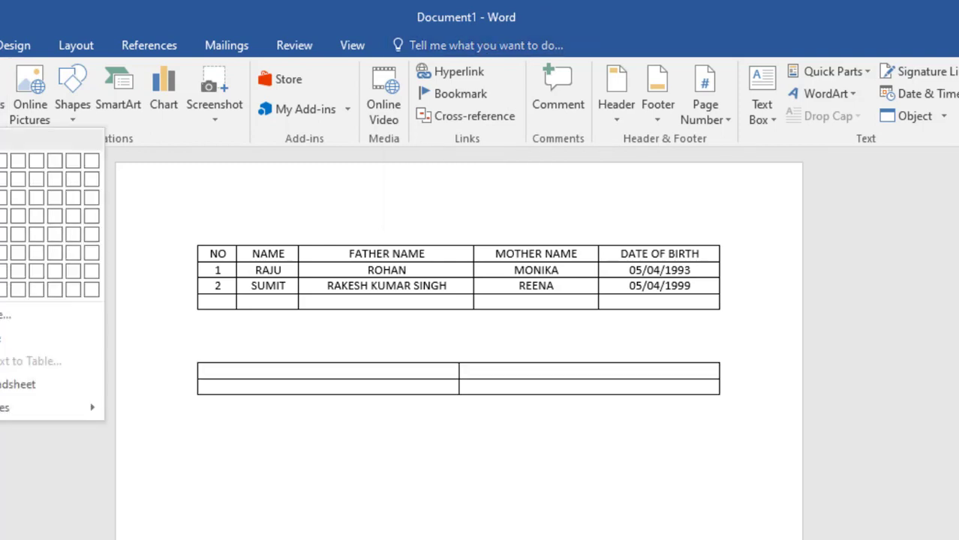
{"action": "left_click", "coordinate": [0, 178]}
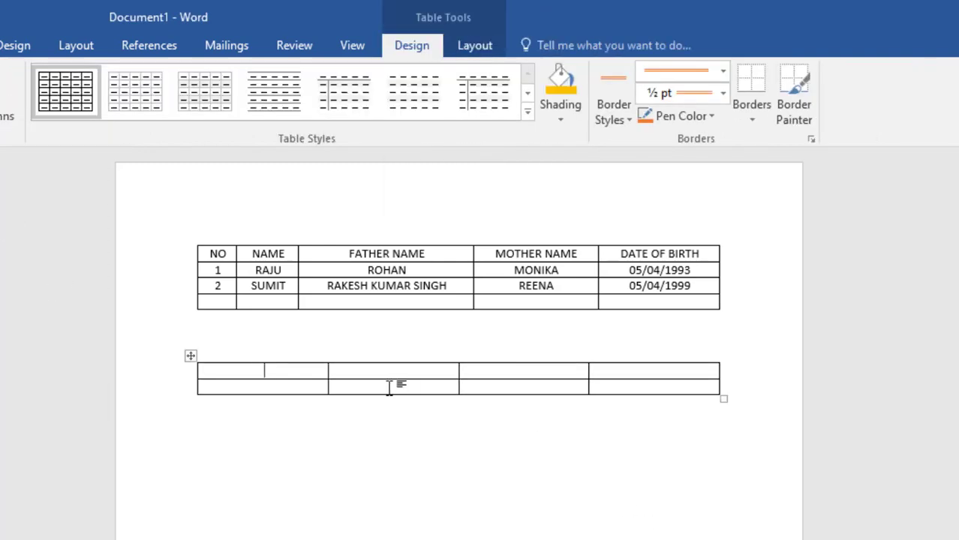
{"action": "left_click", "coordinate": [263, 369]}
{"action": "type", "text": "DSFDSFSD"}
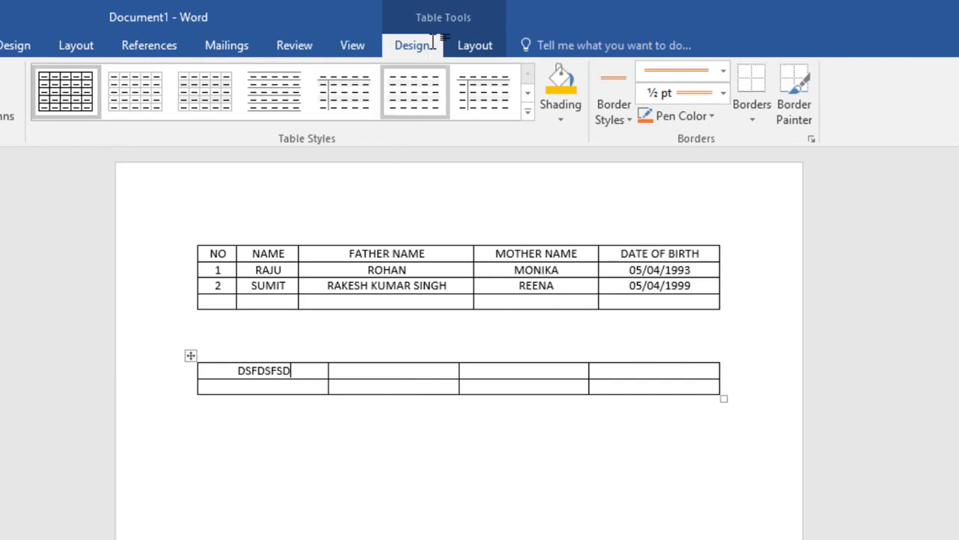
Step: Add rows above and below and columns left and right in the second table, then undo them
{"action": "left_click", "coordinate": [484, 49]}
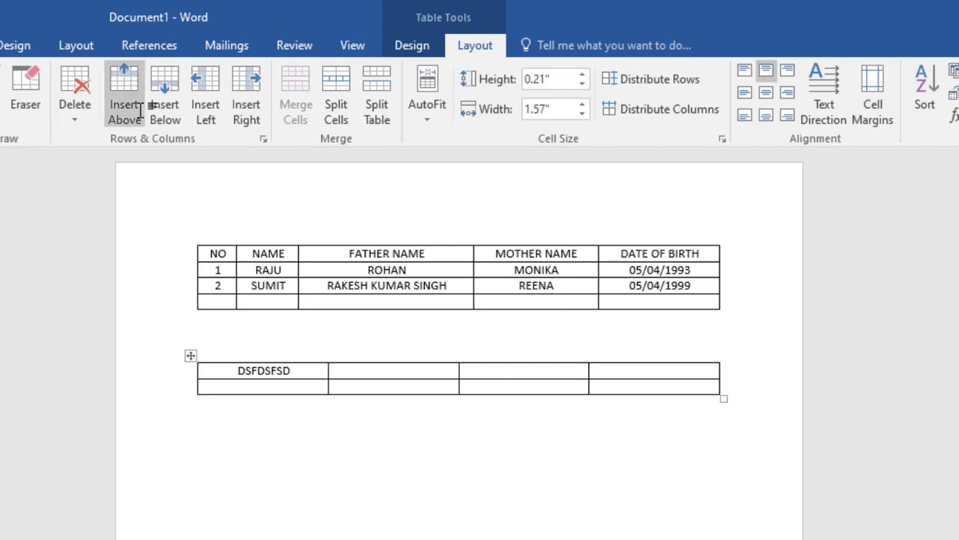
{"action": "left_click", "coordinate": [139, 110]}
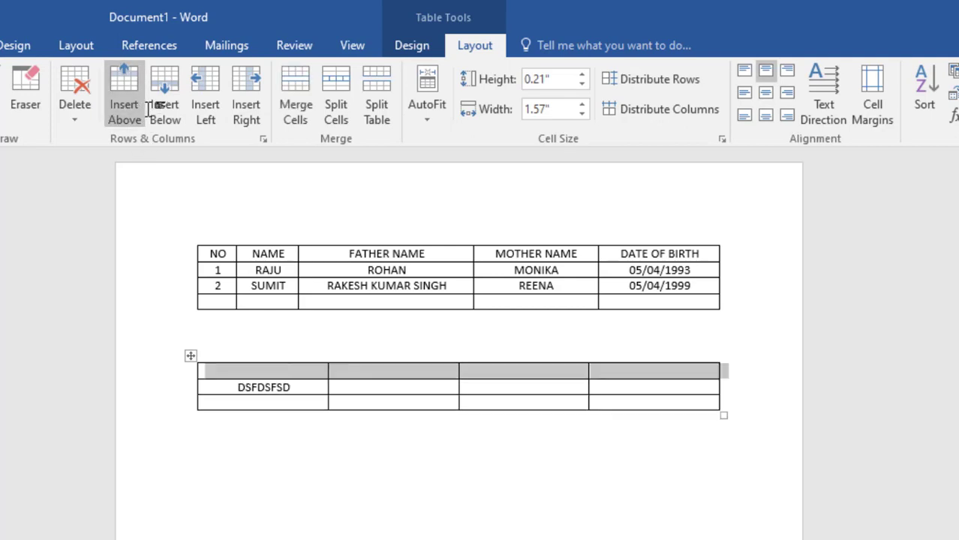
{"action": "left_click", "coordinate": [165, 109]}
{"action": "left_click", "coordinate": [209, 87]}
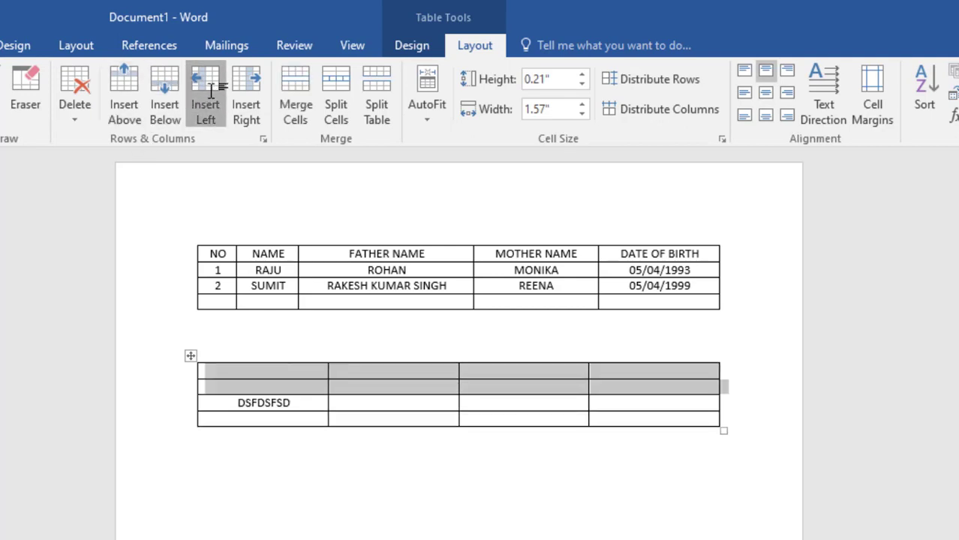
{"action": "left_click", "coordinate": [245, 108]}
{"action": "key", "text": "ctrl+z"}
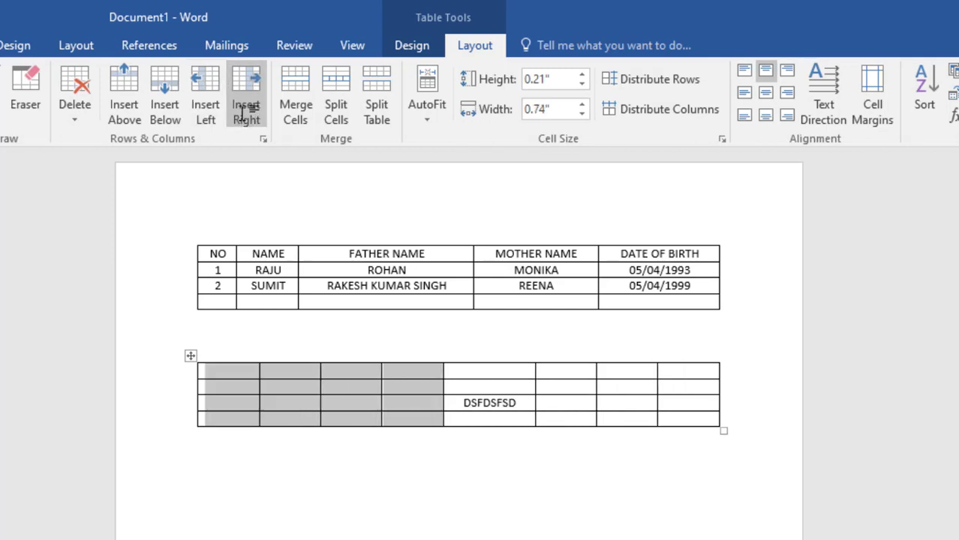
{"action": "key", "text": "ctrl+z"}
{"action": "key", "text": "ctrl+z"}
{"action": "key", "text": "ctrl+z"}
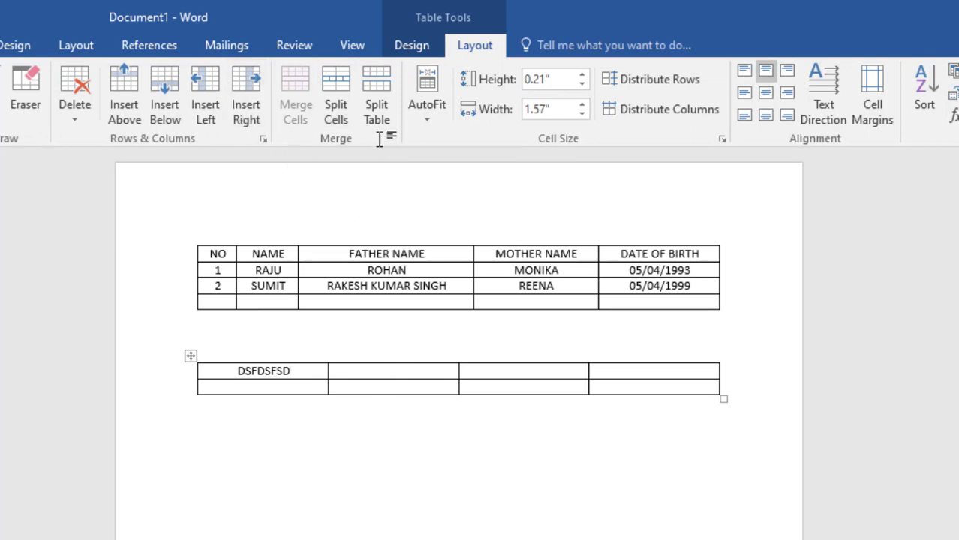
Step: Split a cell of the lower table into two columns, then try and undo a table split
{"action": "left_click", "coordinate": [337, 112]}
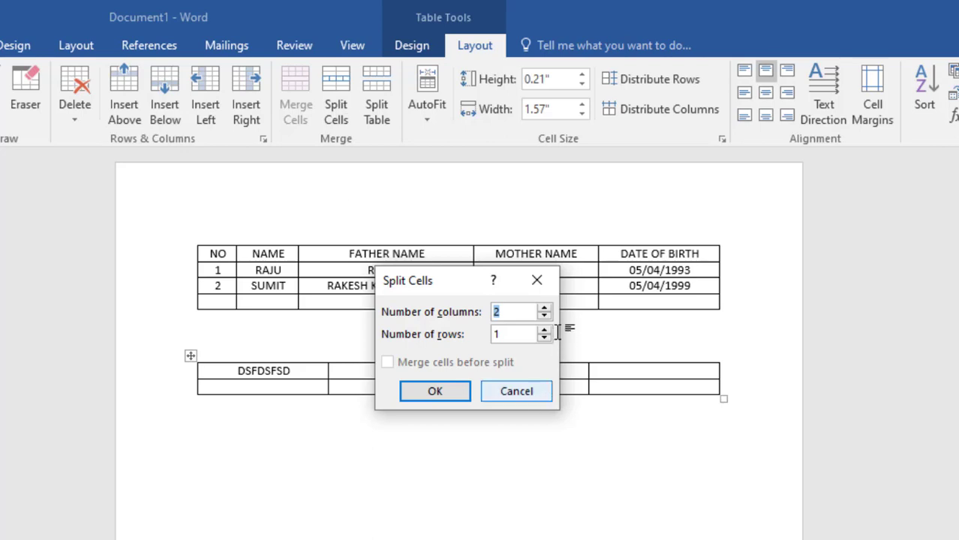
{"action": "left_click_drag", "start_coordinate": [458, 280], "coordinate": [628, 287]}
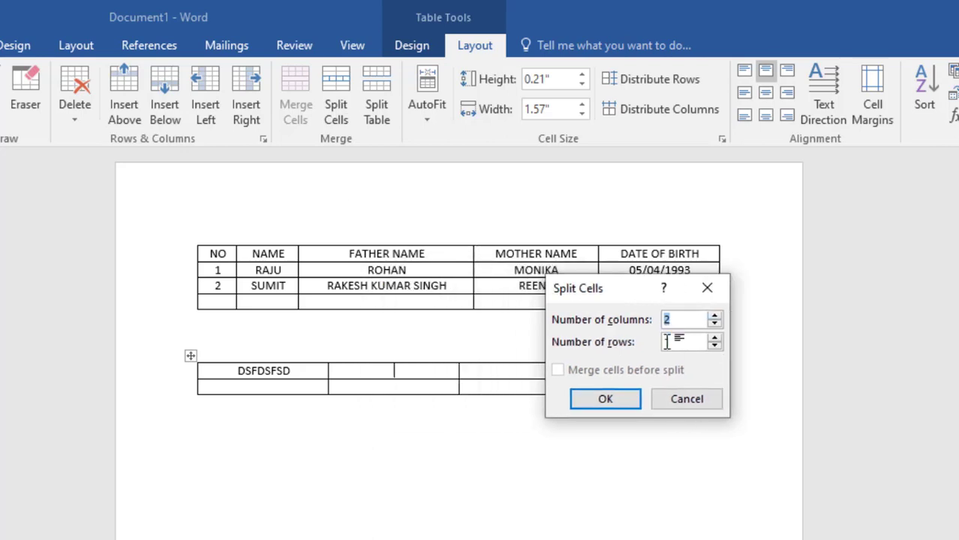
{"action": "left_click", "coordinate": [608, 399]}
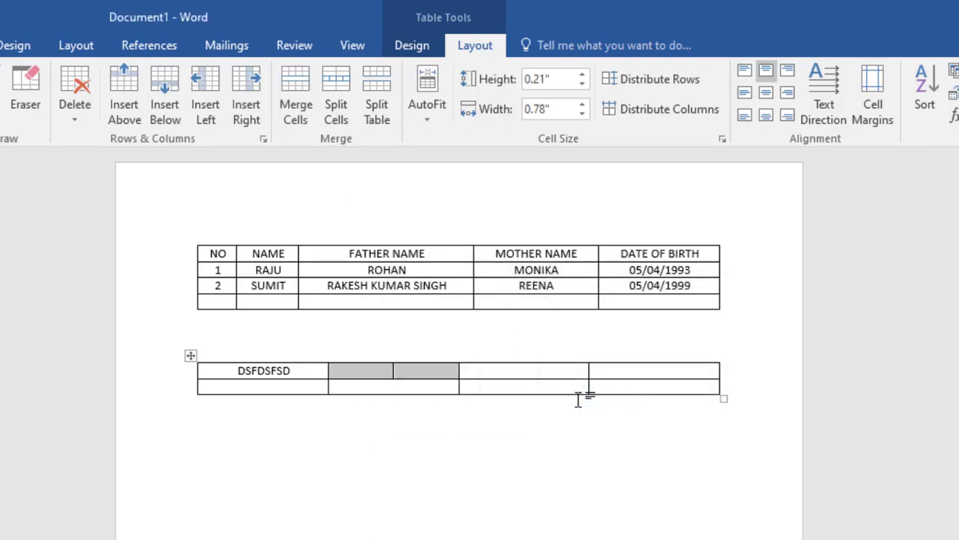
{"action": "left_click", "coordinate": [382, 376]}
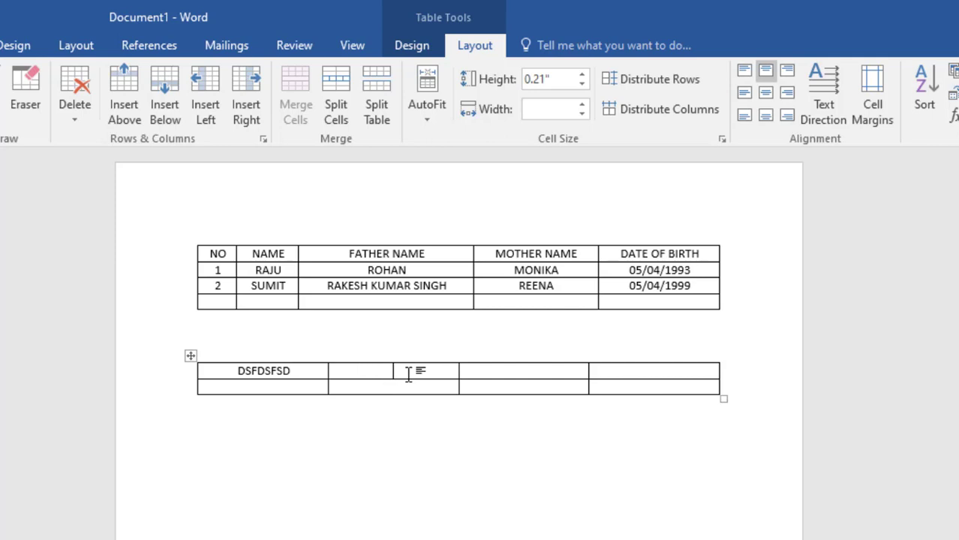
{"action": "left_click", "coordinate": [377, 119]}
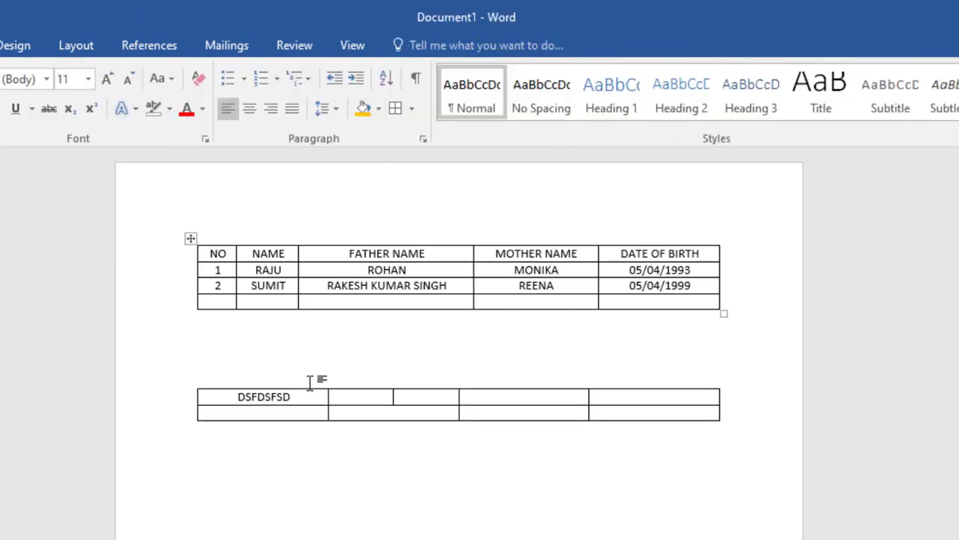
{"action": "key", "text": "ctrl+z"}
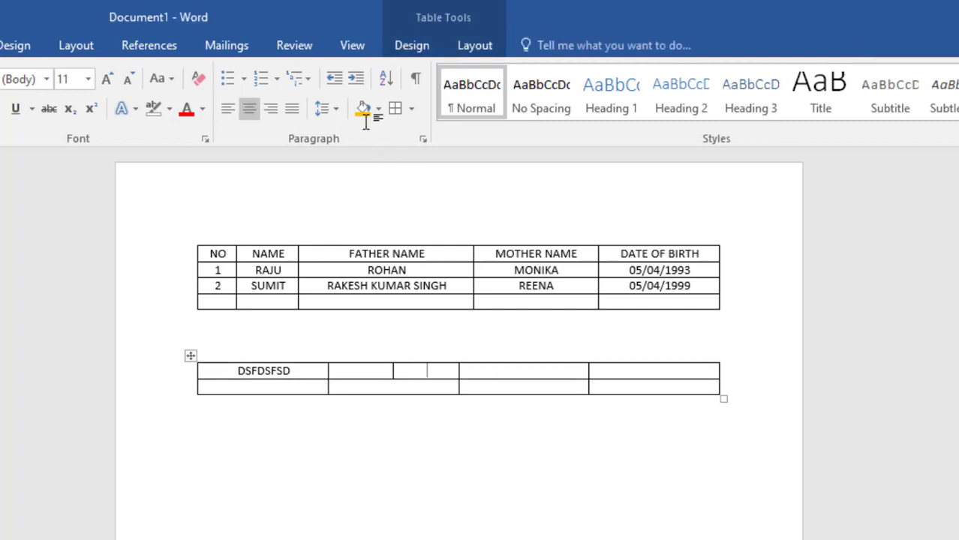
Step: Split a top-row cell into six narrow columns and select the lower table's right-hand cells
{"action": "left_click", "coordinate": [484, 39]}
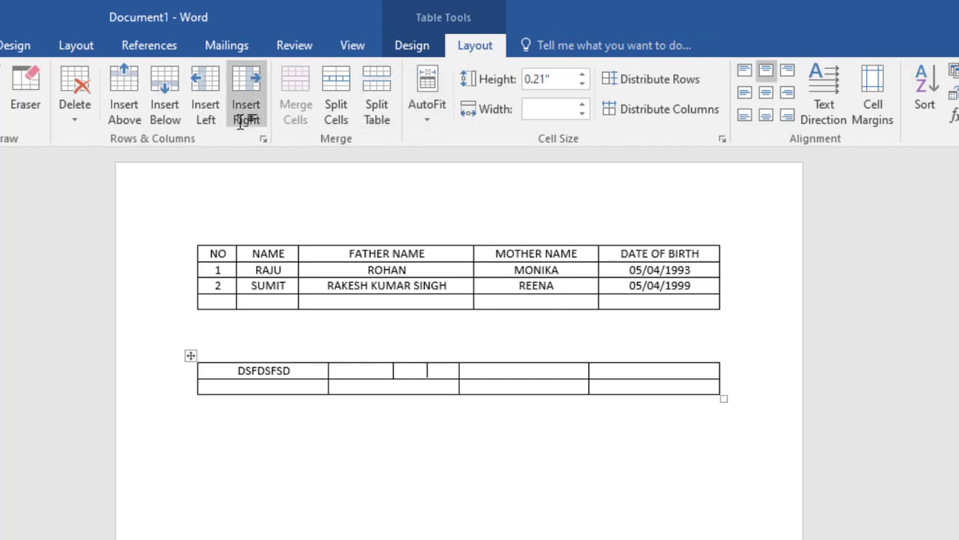
{"action": "left_click", "coordinate": [334, 116]}
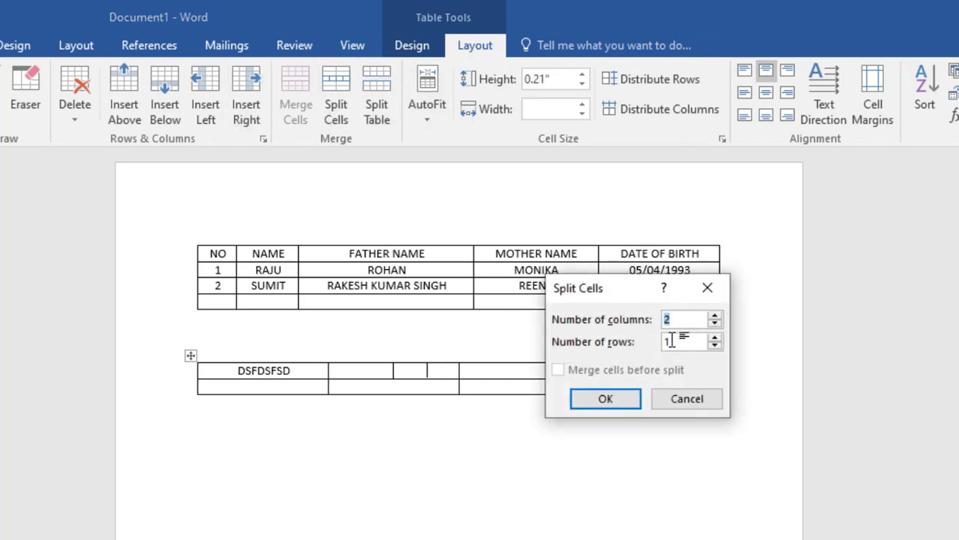
{"action": "left_click", "coordinate": [619, 399]}
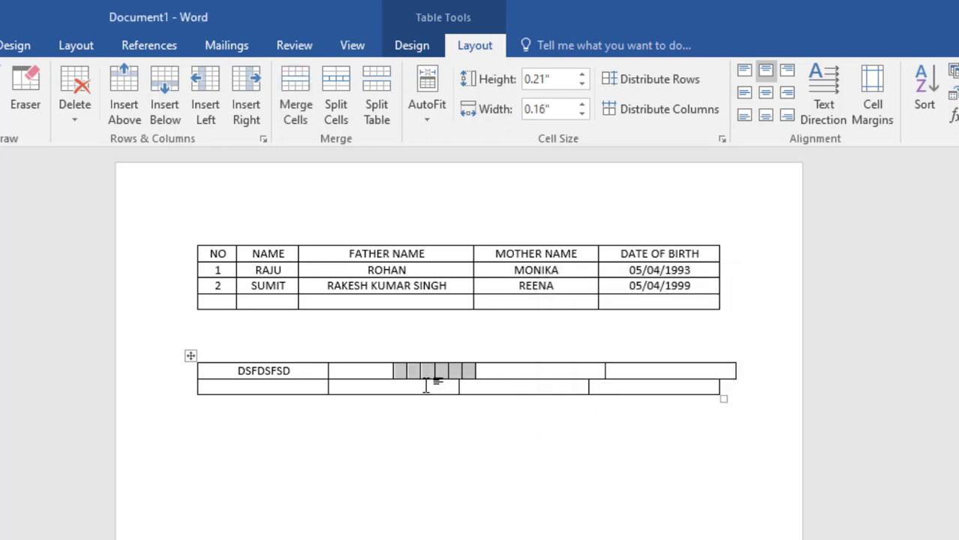
{"action": "left_click", "coordinate": [492, 368]}
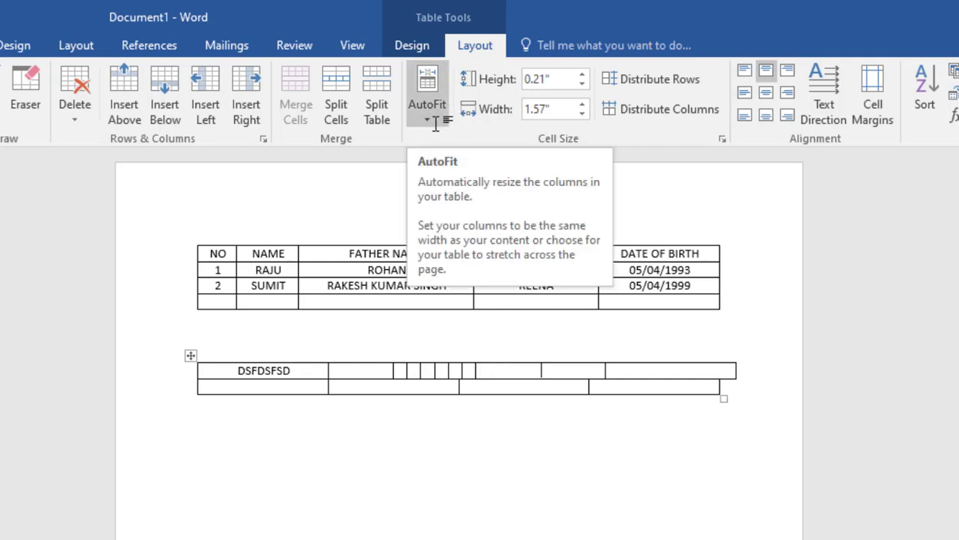
{"action": "left_click", "coordinate": [600, 417]}
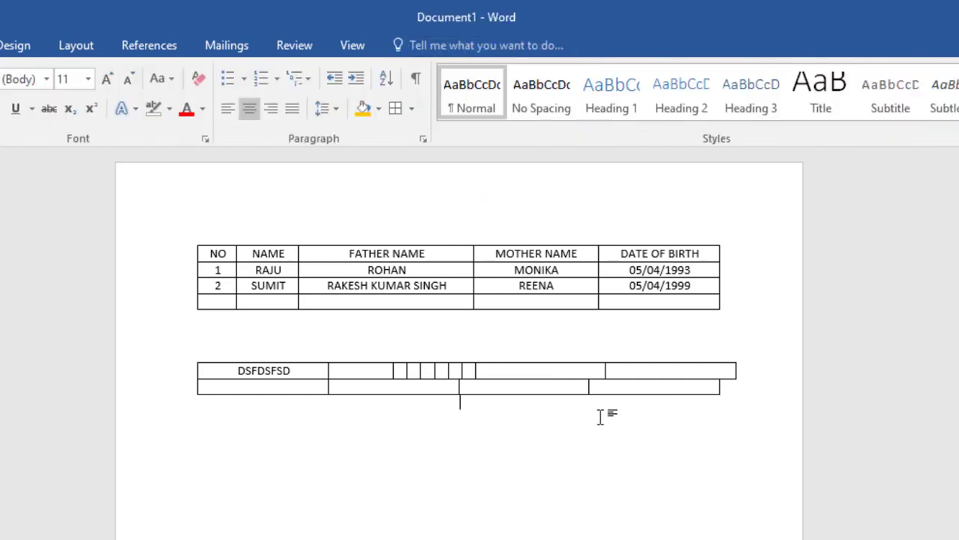
{"action": "left_click", "coordinate": [503, 369]}
{"action": "left_click", "coordinate": [483, 483]}
{"action": "left_click_drag", "start_coordinate": [505, 380], "coordinate": [512, 369]}
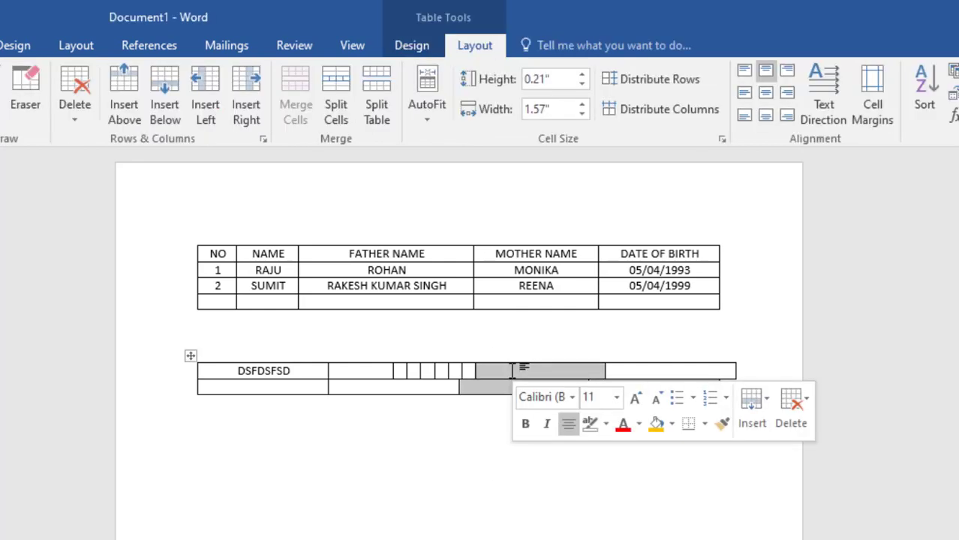
{"action": "left_click", "coordinate": [512, 369]}
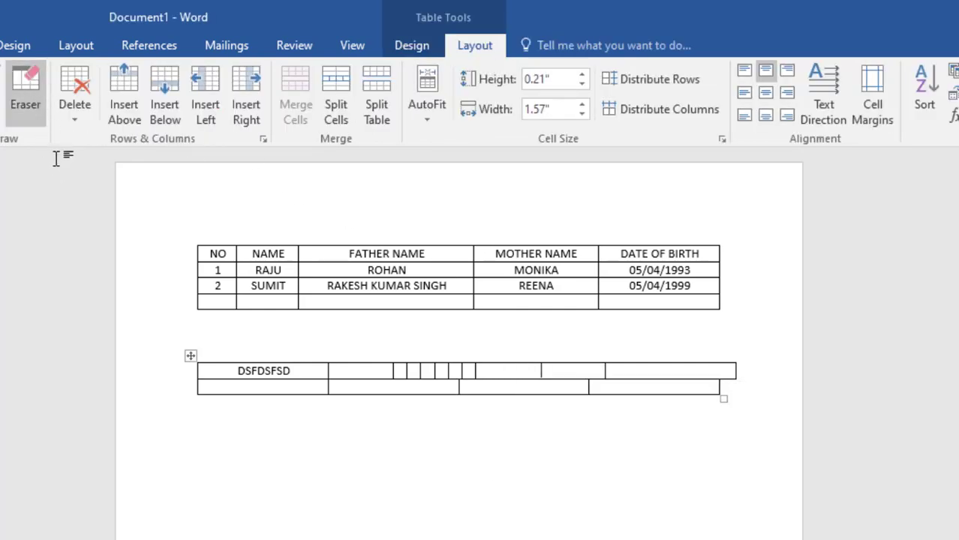
Step: Erase the borders of the rightmost cells in both rows of the lower table
{"action": "left_click", "coordinate": [40, 110]}
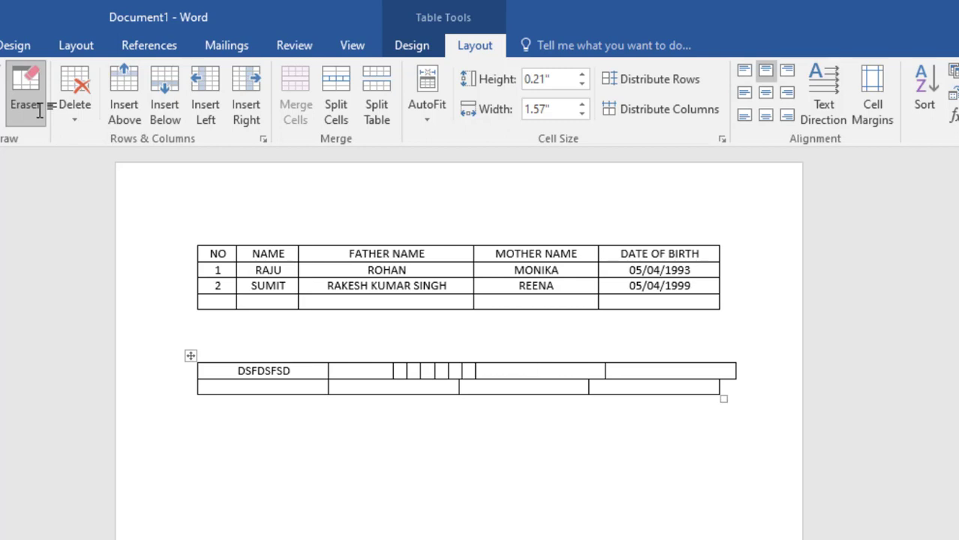
{"action": "left_click", "coordinate": [671, 363]}
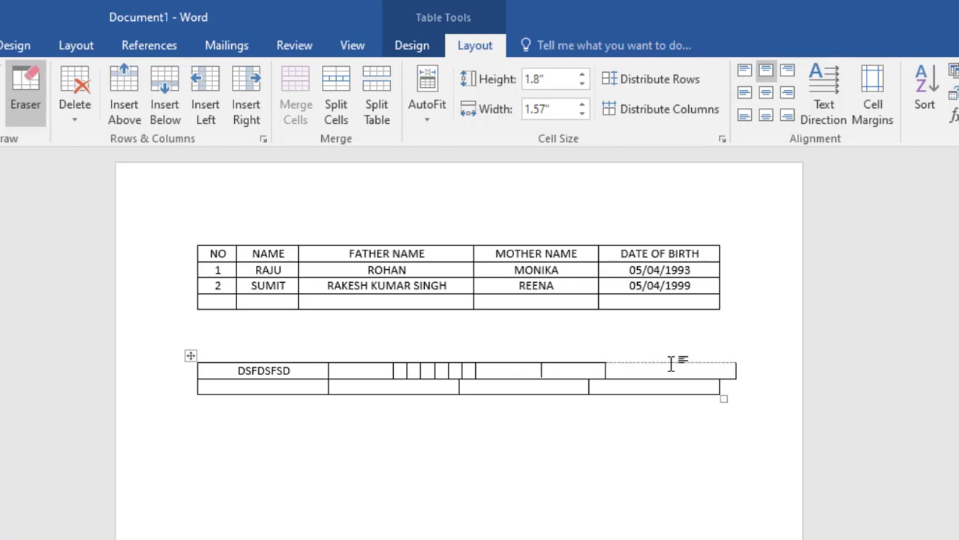
{"action": "left_click", "coordinate": [671, 380]}
{"action": "left_click", "coordinate": [672, 394]}
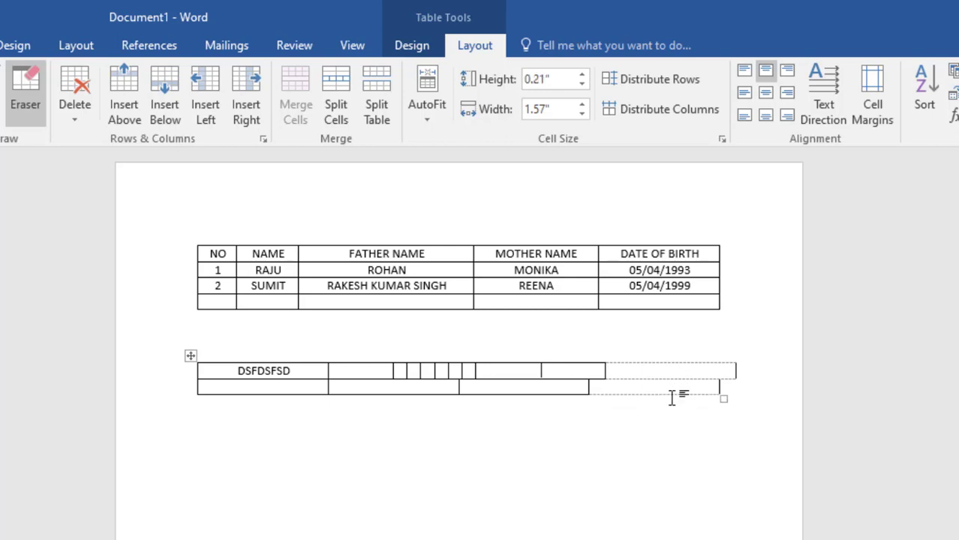
{"action": "left_click", "coordinate": [713, 392]}
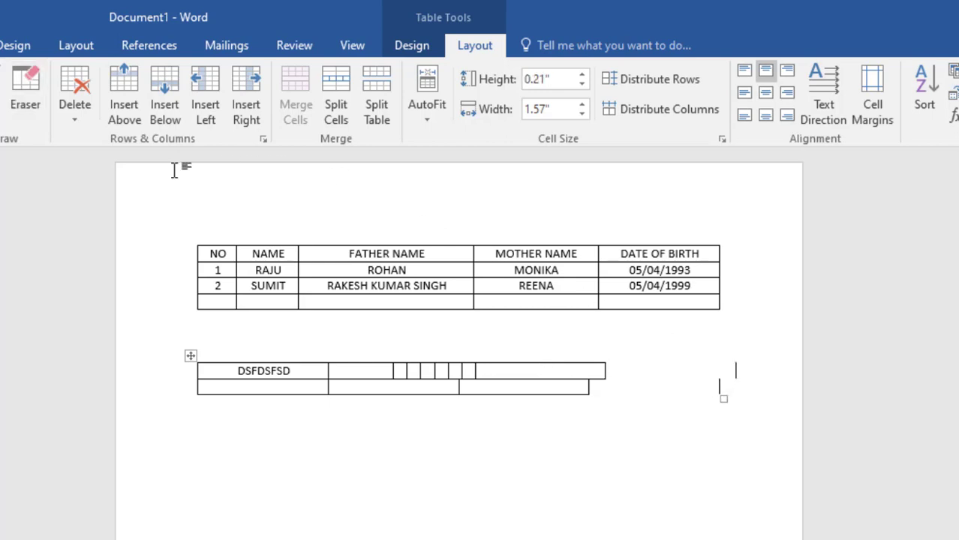
{"action": "left_click", "coordinate": [25, 94]}
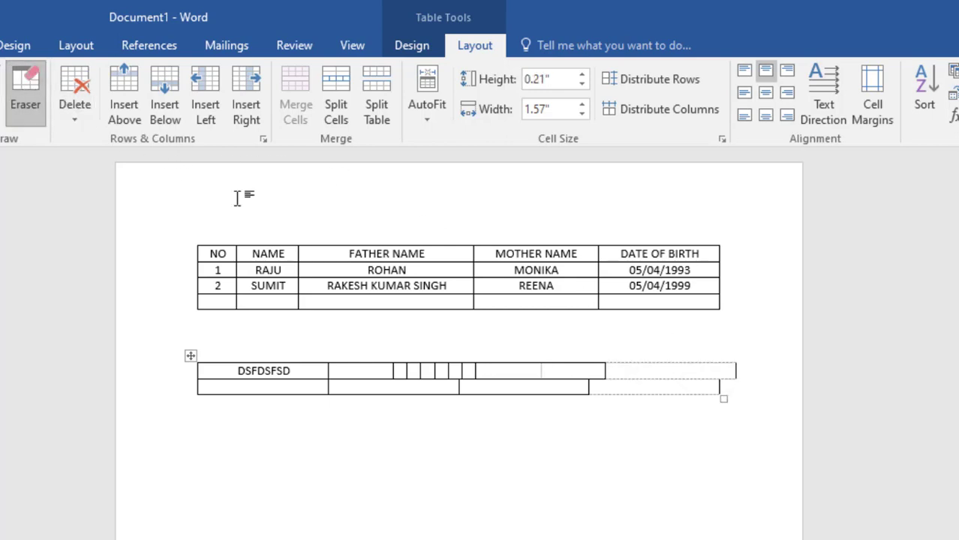
{"action": "left_click", "coordinate": [722, 386]}
{"action": "left_click", "coordinate": [736, 371]}
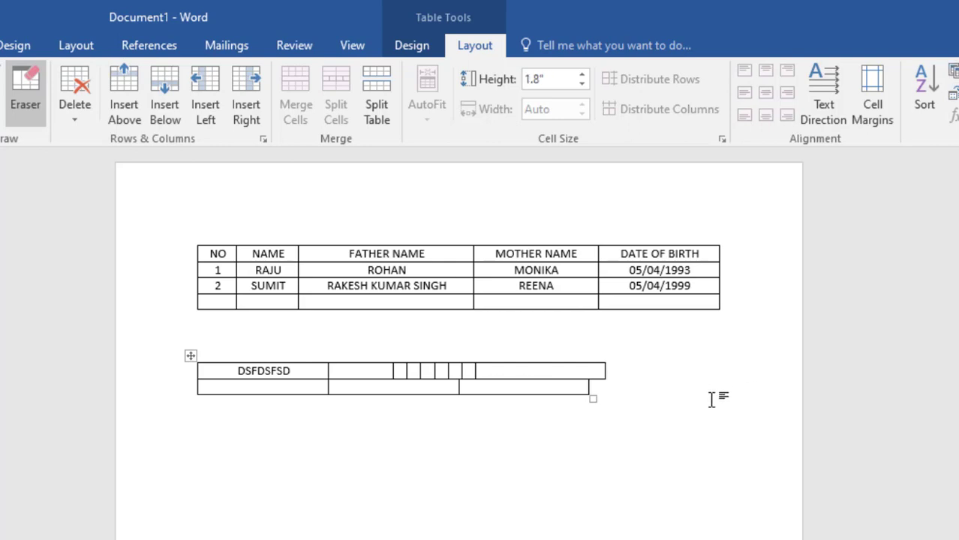
Step: Open Delete Cells and cancel it, then open and dismiss the table's context menu
{"action": "left_click", "coordinate": [84, 103]}
{"action": "left_click", "coordinate": [84, 140]}
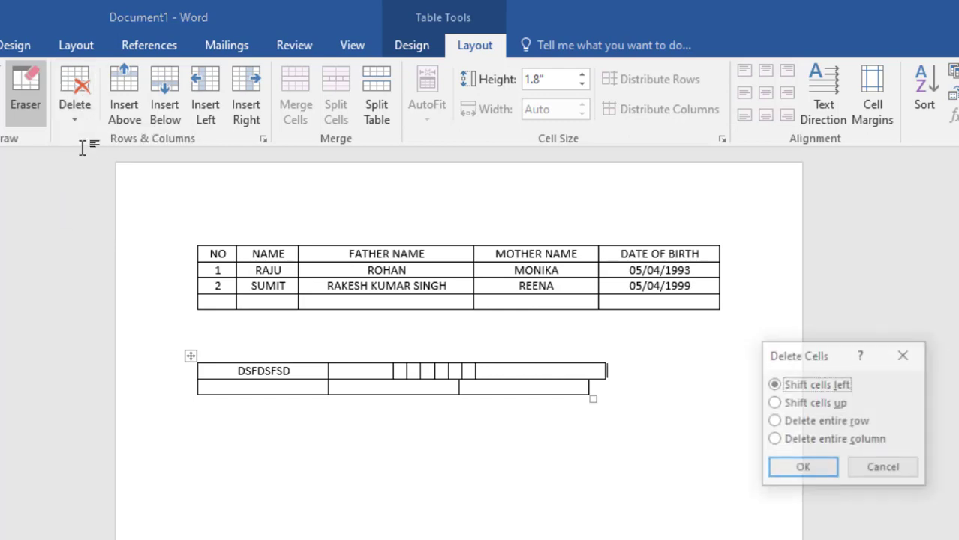
{"action": "left_click", "coordinate": [871, 469]}
{"action": "right_click", "coordinate": [524, 379]}
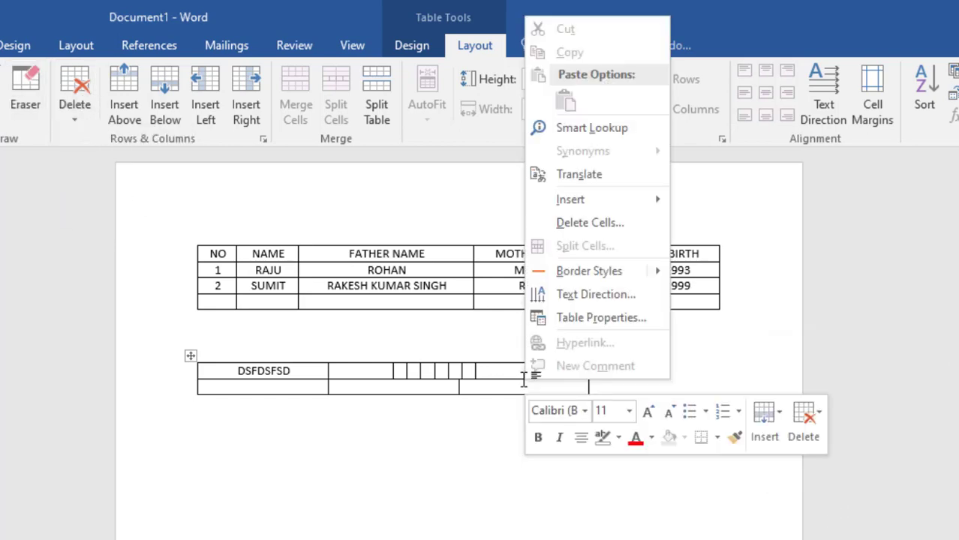
{"action": "key", "text": "Escape"}
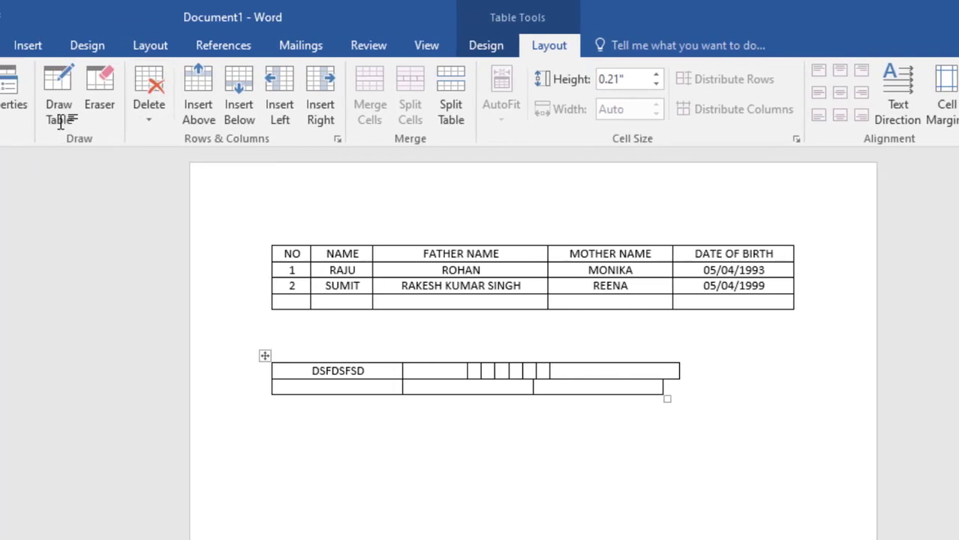
Step: Draw several small one-cell tables below the lower table, giving one an orange double-line border
{"action": "left_click", "coordinate": [60, 118]}
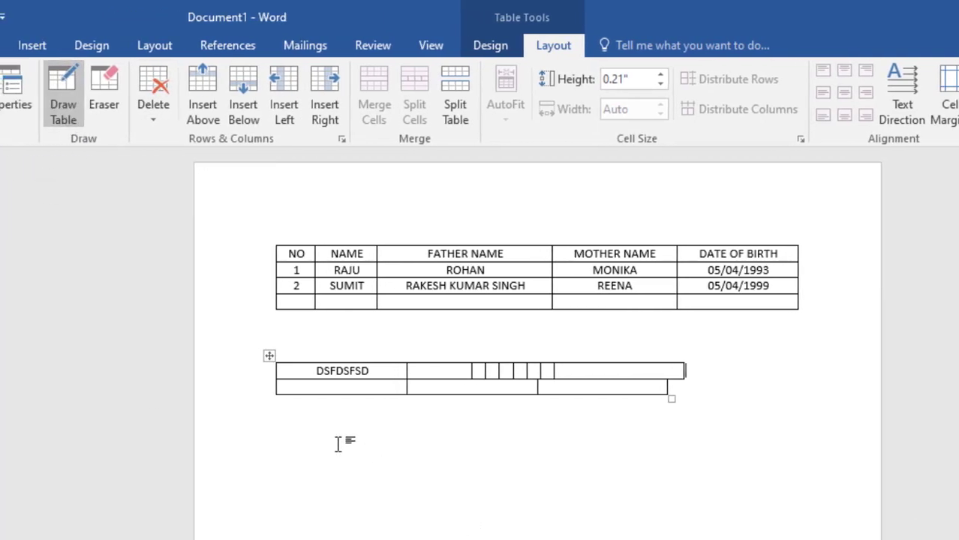
{"action": "left_click_drag", "start_coordinate": [338, 430], "coordinate": [541, 468]}
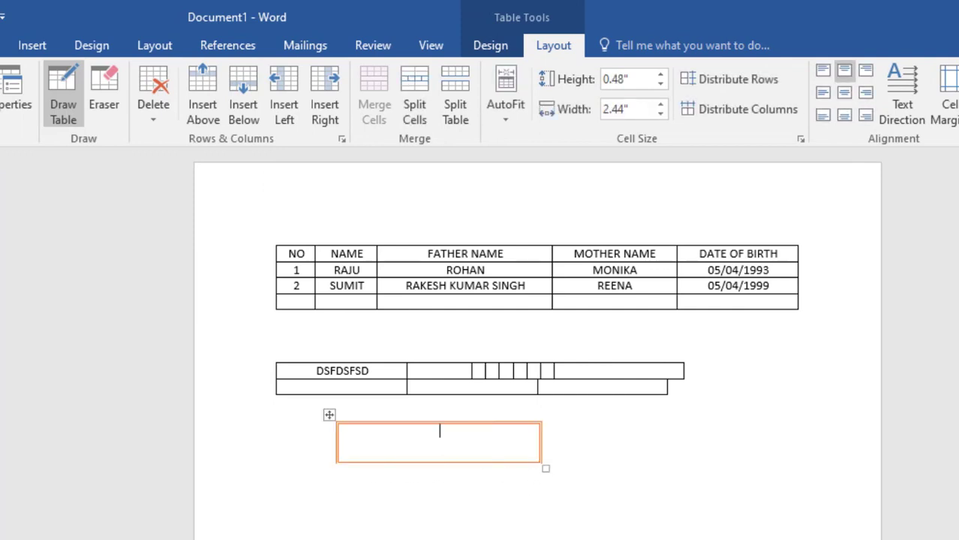
{"action": "left_click_drag", "start_coordinate": [441, 527], "coordinate": [781, 539]}
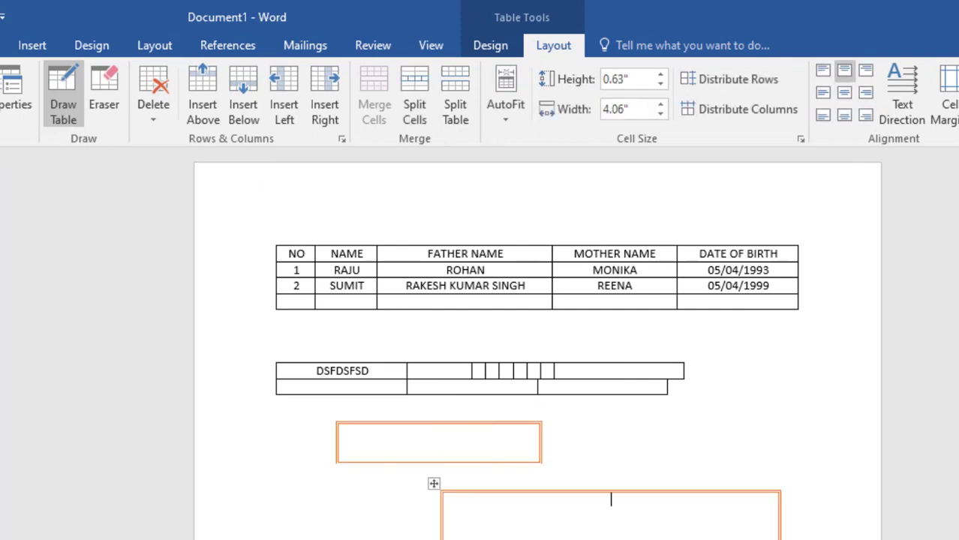
{"action": "right_click", "coordinate": [626, 532]}
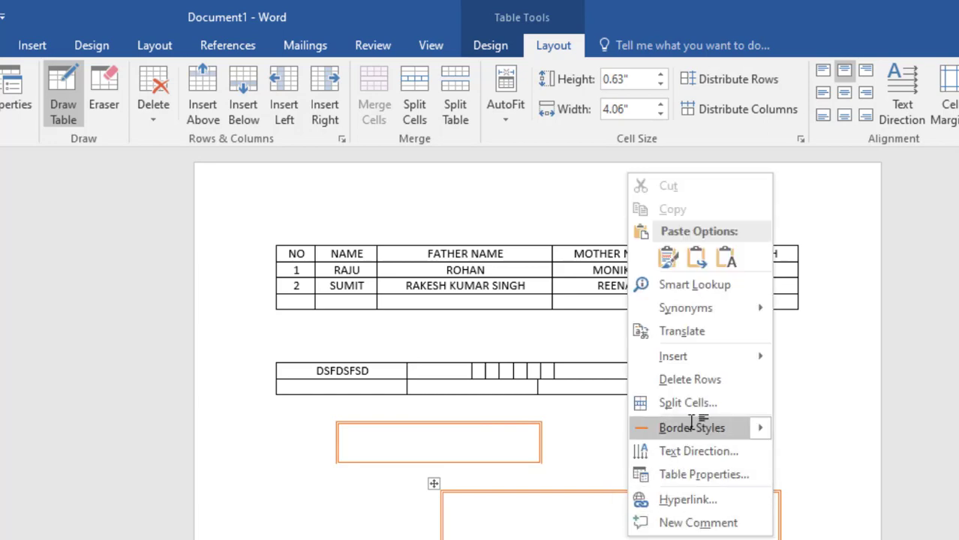
{"action": "mouse_move", "coordinate": [691, 424]}
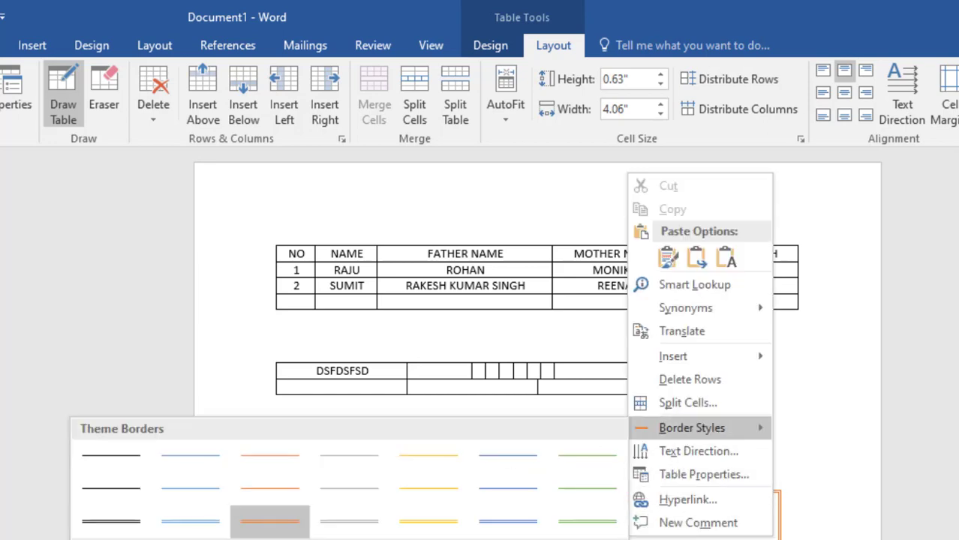
{"action": "left_click", "coordinate": [269, 521]}
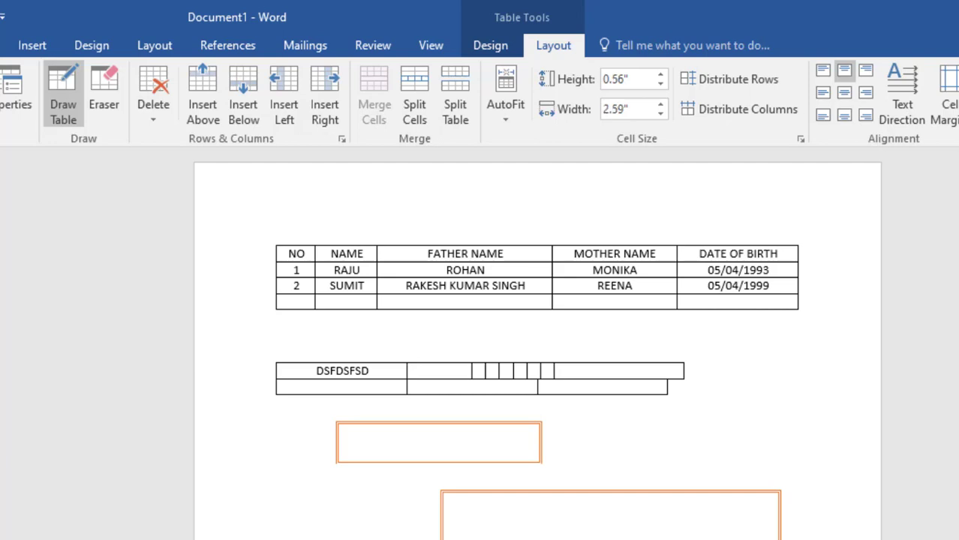
{"action": "left_click_drag", "start_coordinate": [297, 515], "coordinate": [392, 539]}
{"action": "left_click_drag", "start_coordinate": [292, 485], "coordinate": [408, 514]}
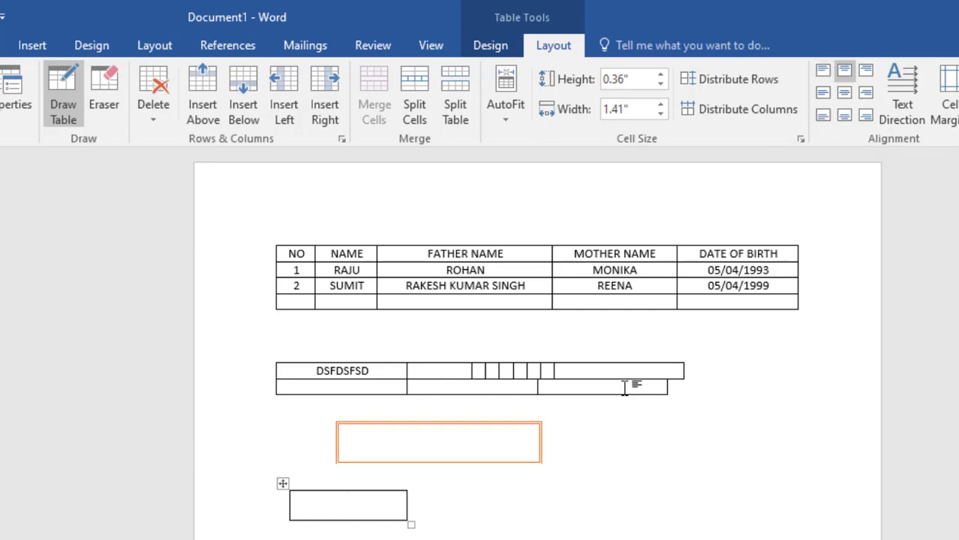
Step: Add a divider to the lower table, then select and delete all tables below the student table
{"action": "left_click_drag", "start_coordinate": [603, 379], "coordinate": [604, 393]}
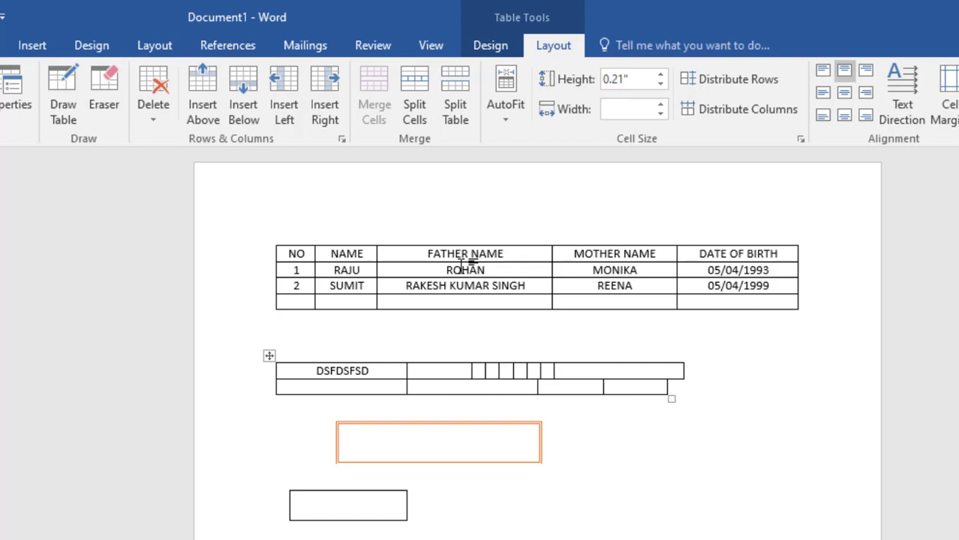
{"action": "left_click_drag", "start_coordinate": [332, 346], "coordinate": [698, 536]}
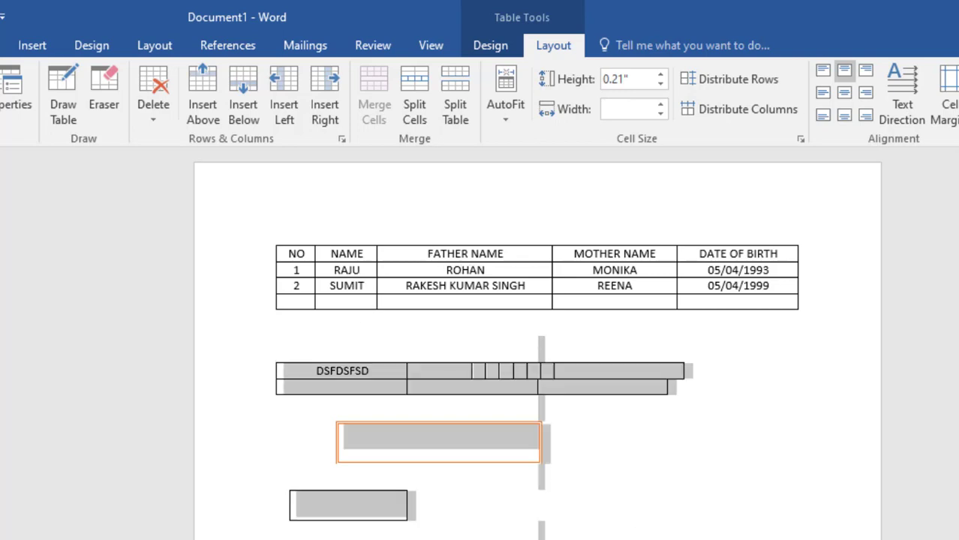
{"action": "left_click", "coordinate": [611, 420]}
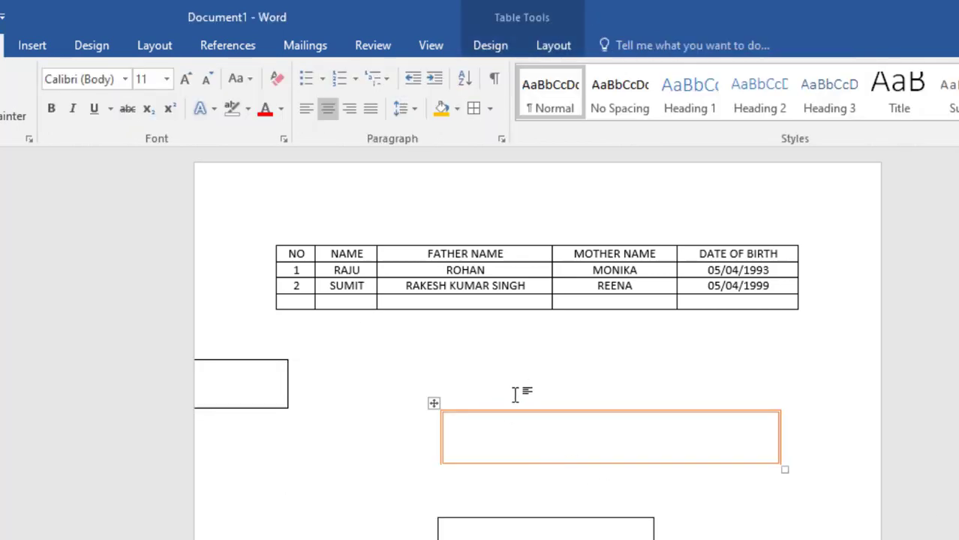
{"action": "left_click_drag", "start_coordinate": [514, 391], "coordinate": [600, 510]}
{"action": "key", "text": "Delete"}
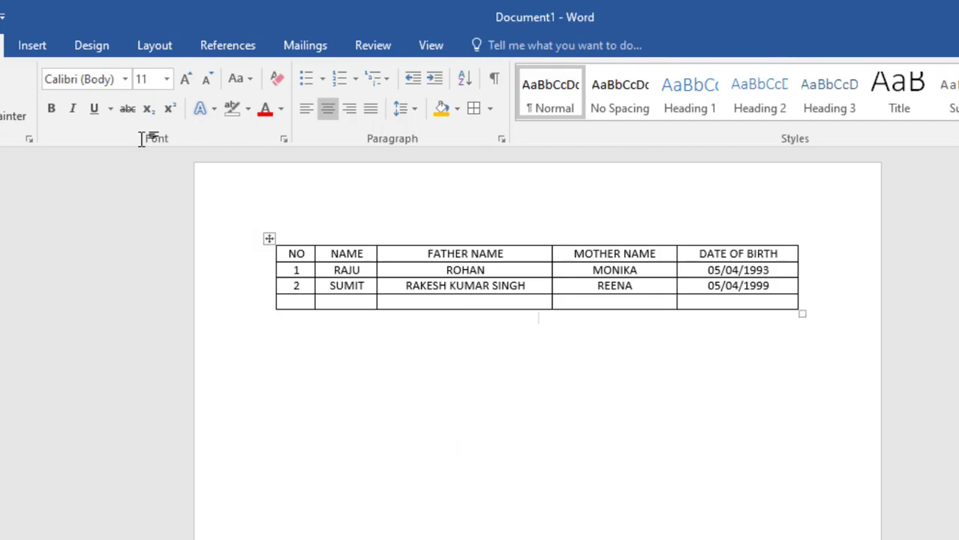
Step: Insert the instagram image from the Downloads folder below the student table
{"action": "left_click", "coordinate": [27, 37]}
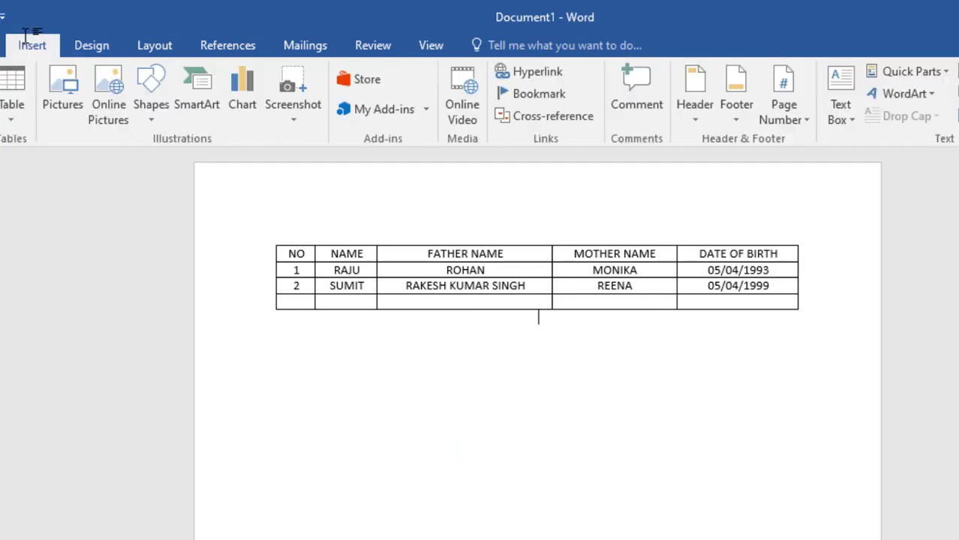
{"action": "left_click", "coordinate": [18, 113]}
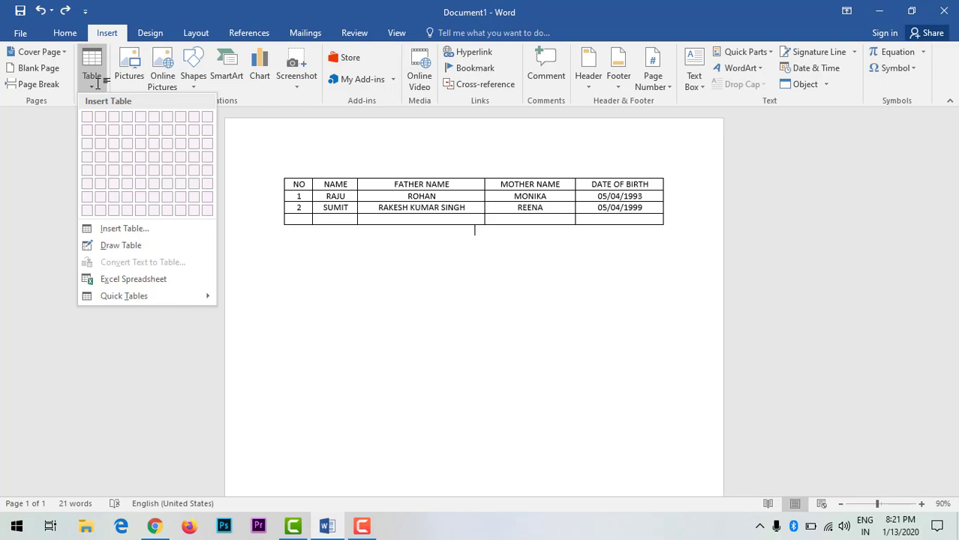
{"action": "left_click", "coordinate": [400, 297]}
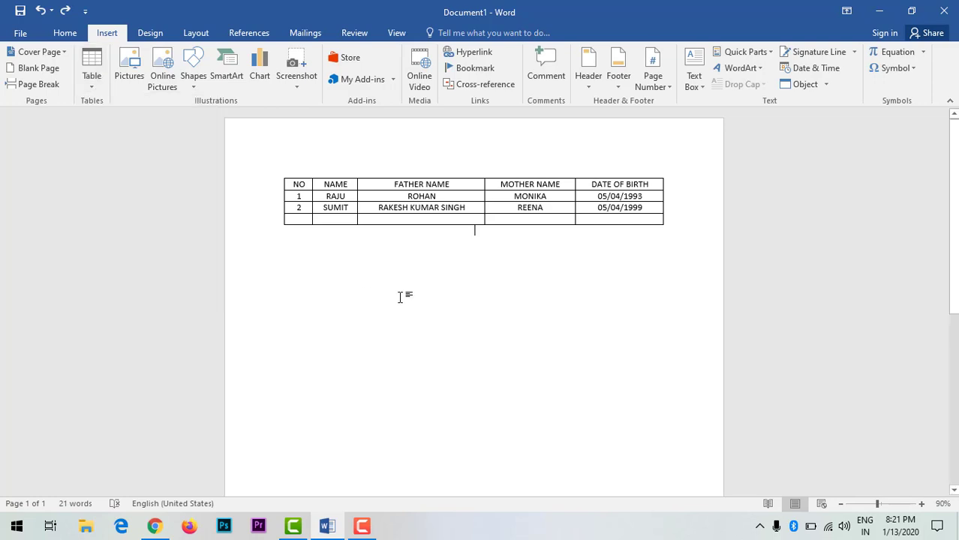
{"action": "left_click", "coordinate": [136, 75]}
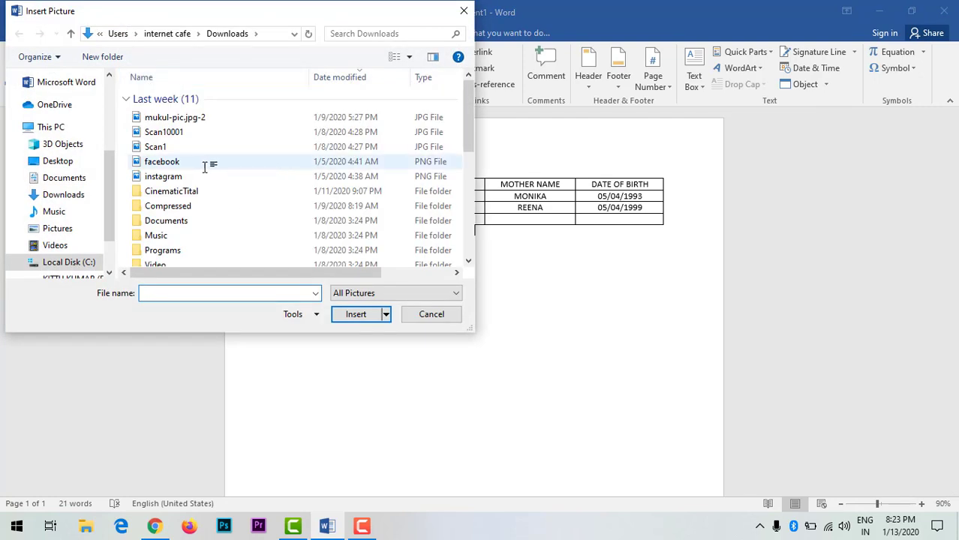
{"action": "left_click", "coordinate": [157, 176]}
{"action": "left_click", "coordinate": [357, 315]}
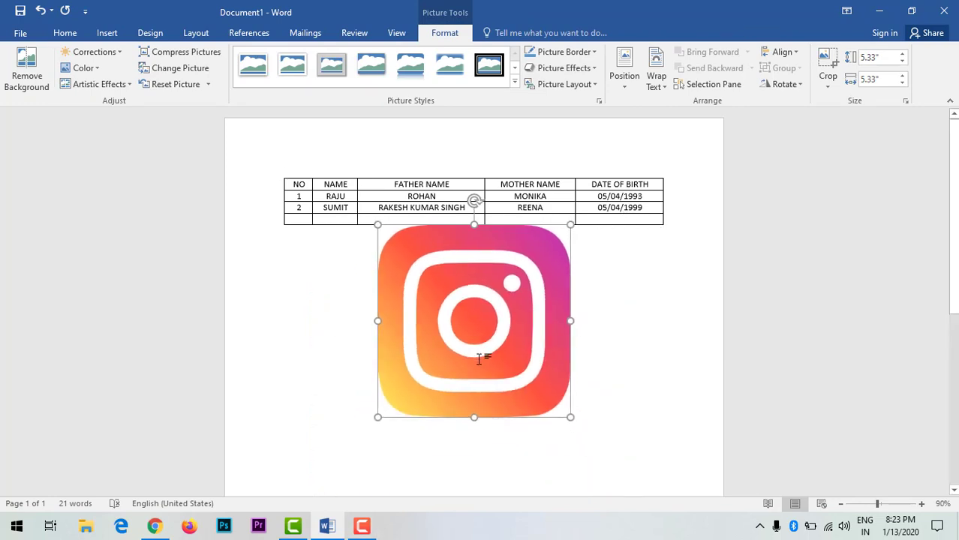
Step: Shrink the picture to 1.75 inches, move it under the table, and apply a white-framed shadow style
{"action": "left_click_drag", "start_coordinate": [636, 224], "coordinate": [462, 378]}
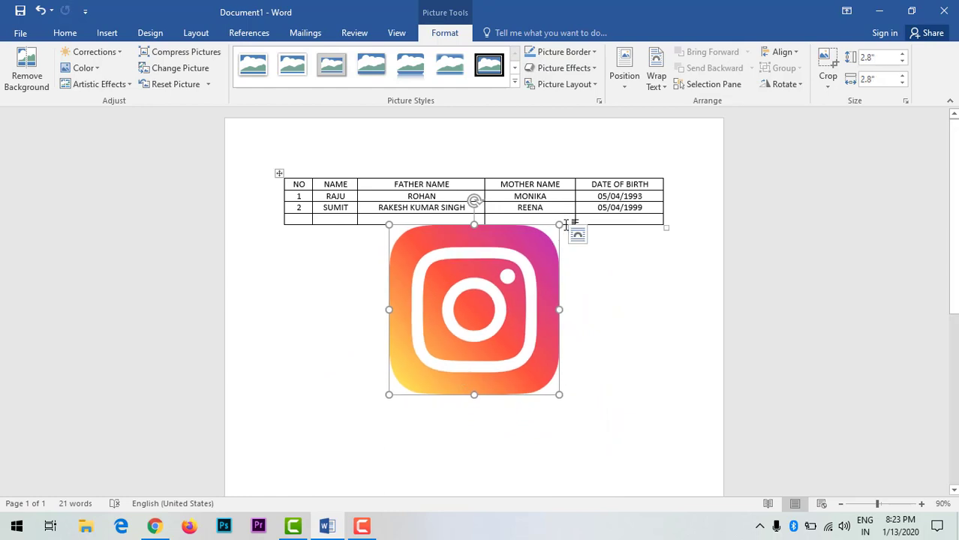
{"action": "mouse_move", "coordinate": [559, 225]}
{"action": "left_mouse_down"}
{"action": "mouse_move", "coordinate": [529, 224]}
{"action": "mouse_move", "coordinate": [499, 253]}
{"action": "mouse_move", "coordinate": [353, 306]}
{"action": "left_mouse_up"}
{"action": "left_click_drag", "start_coordinate": [474, 263], "coordinate": [355, 287]}
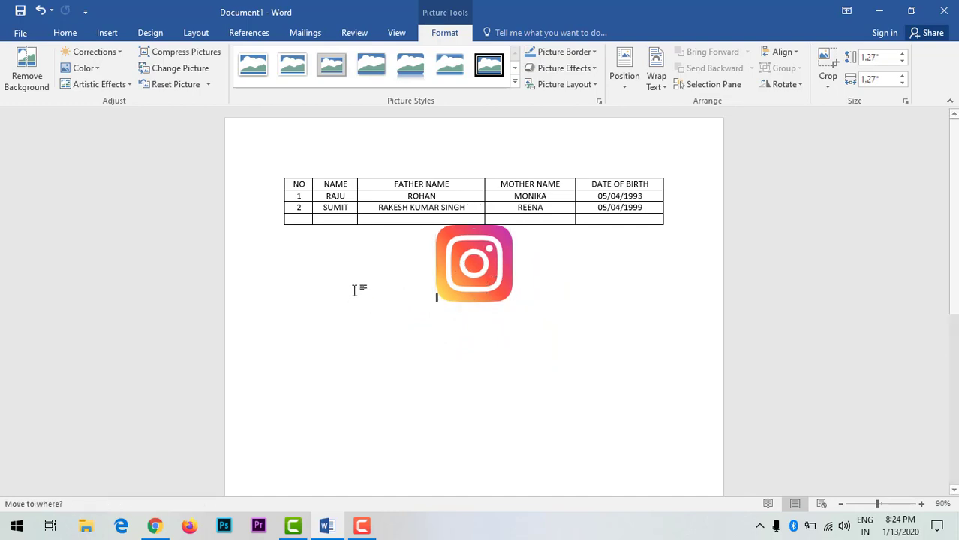
{"action": "left_click_drag", "start_coordinate": [475, 263], "coordinate": [466, 306]}
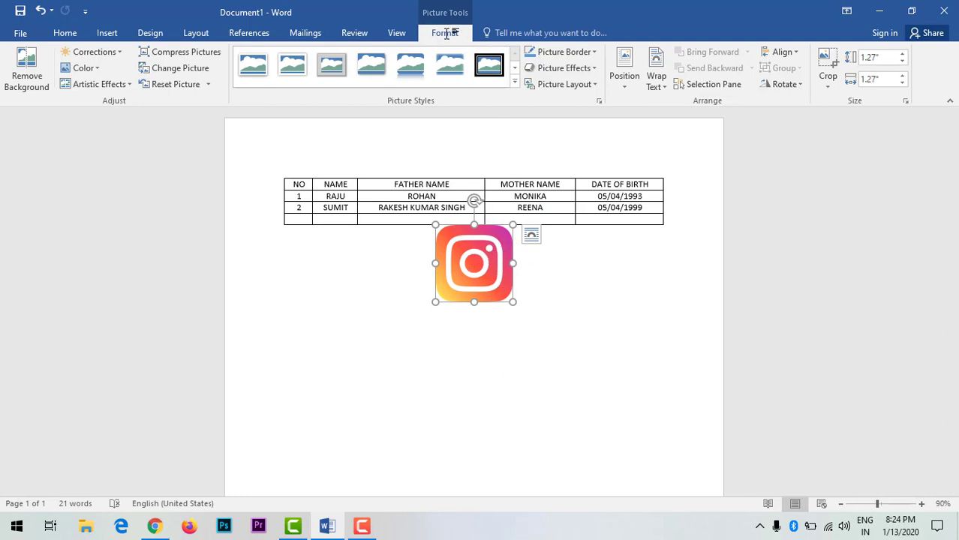
{"action": "left_click", "coordinate": [514, 82]}
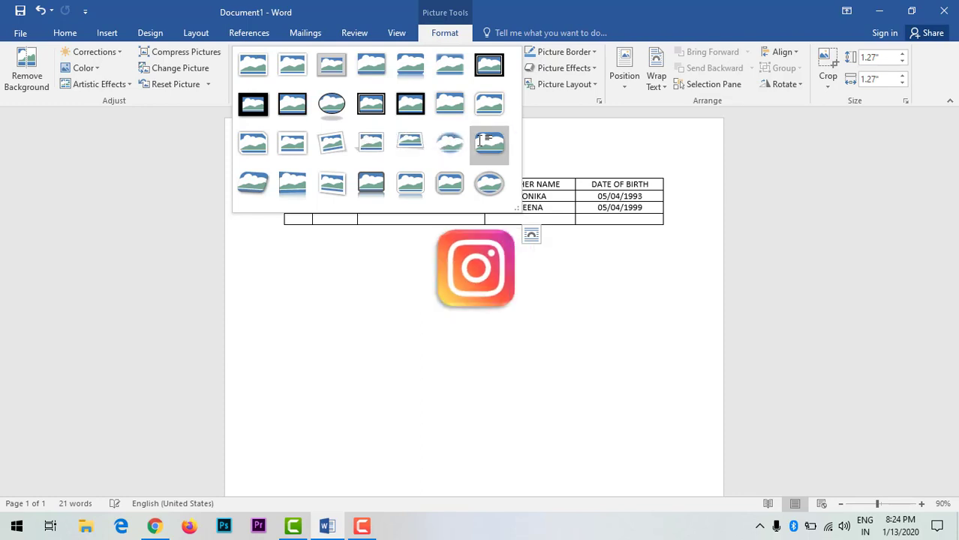
{"action": "left_click", "coordinate": [611, 347]}
Step: Set the Instagram picture's wrapping to Behind Text, then change it to wrap with text
{"action": "left_click", "coordinate": [453, 281]}
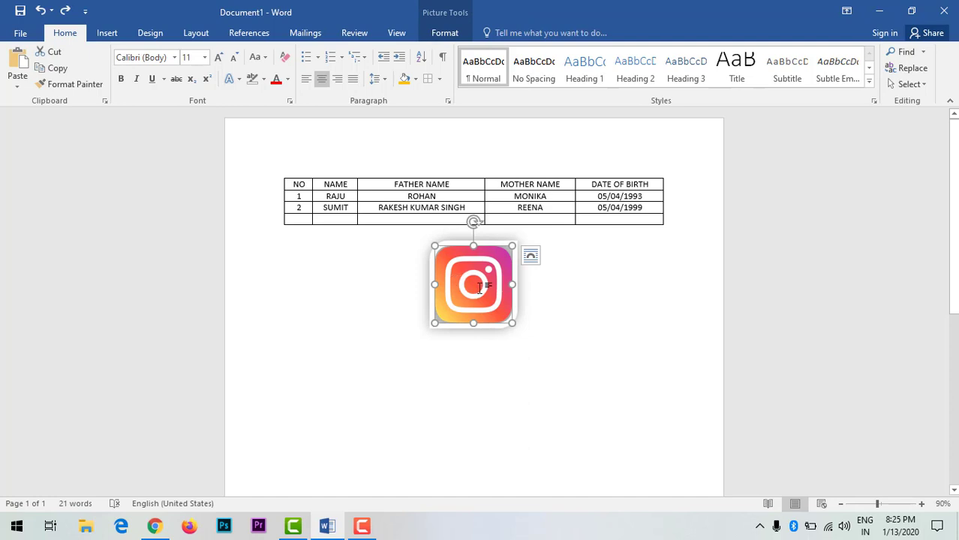
{"action": "left_click", "coordinate": [481, 286]}
{"action": "left_click", "coordinate": [483, 283]}
{"action": "double_click", "coordinate": [484, 281]}
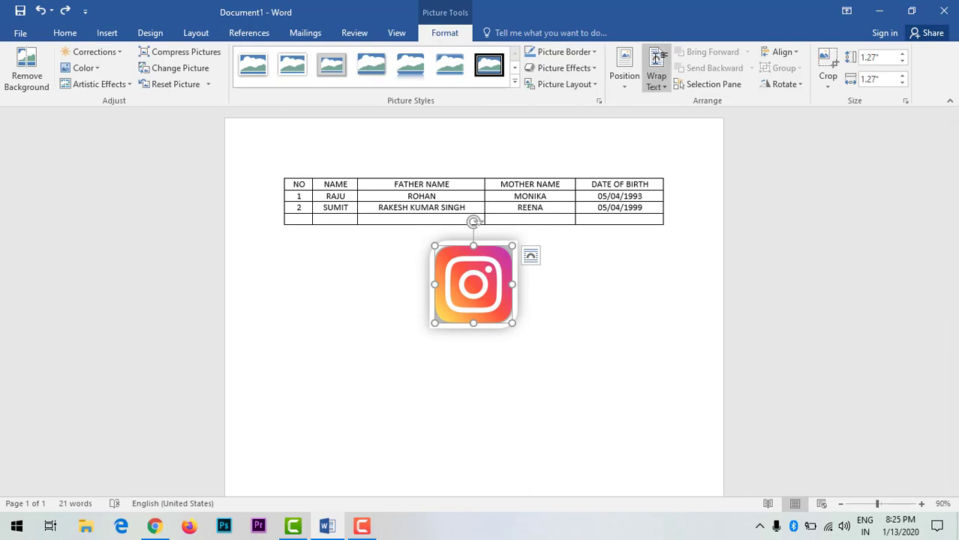
{"action": "left_click", "coordinate": [657, 87]}
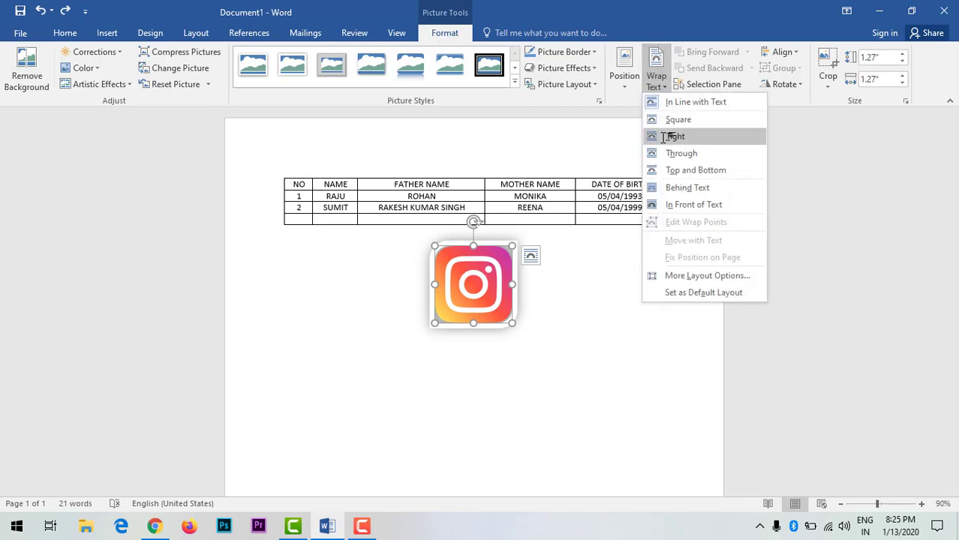
{"action": "left_click", "coordinate": [685, 188]}
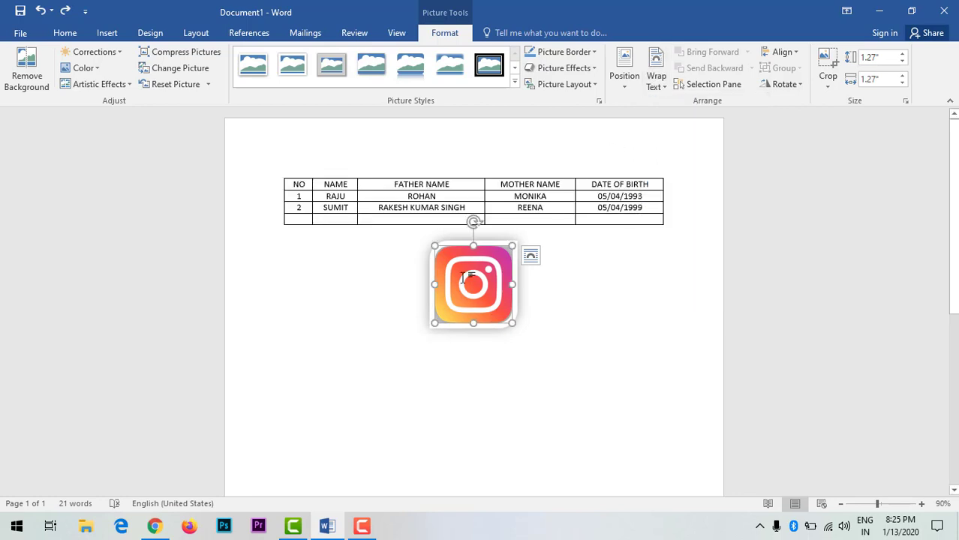
{"action": "left_click", "coordinate": [531, 256]}
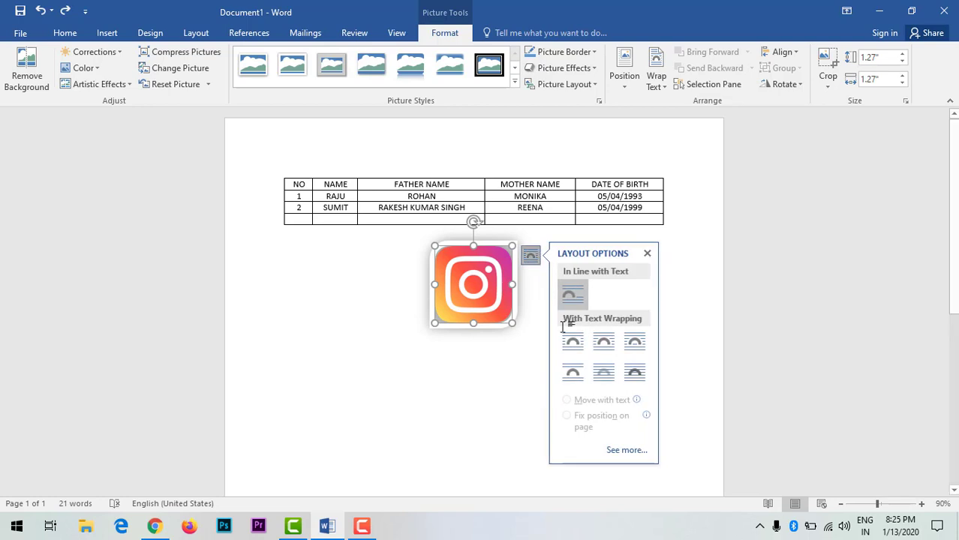
{"action": "left_click", "coordinate": [602, 341]}
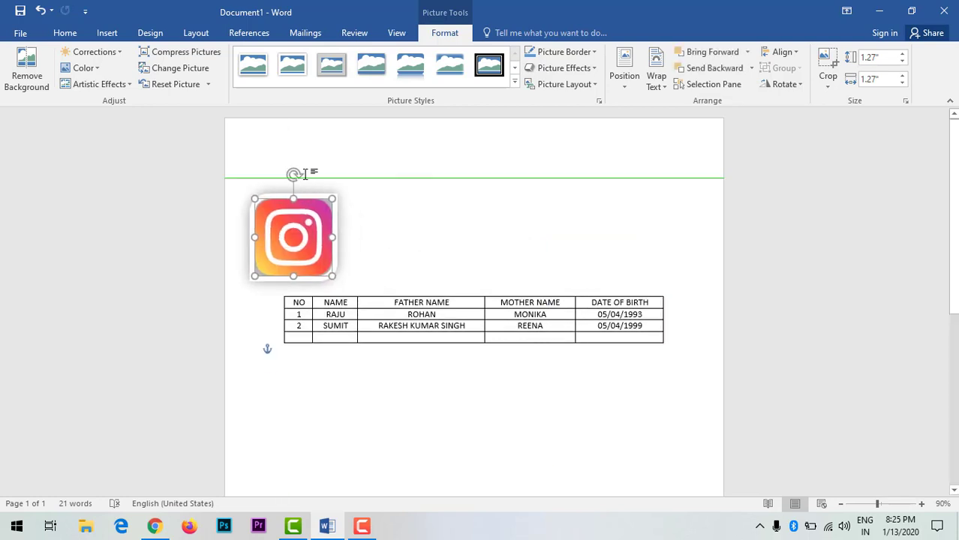
Step: Drag the picture above the table and shrink it, then undo back to the full-size centred picture
{"action": "mouse_move", "coordinate": [524, 217]}
{"action": "left_mouse_down"}
{"action": "mouse_move", "coordinate": [323, 155]}
{"action": "mouse_move", "coordinate": [284, 156]}
{"action": "left_mouse_up"}
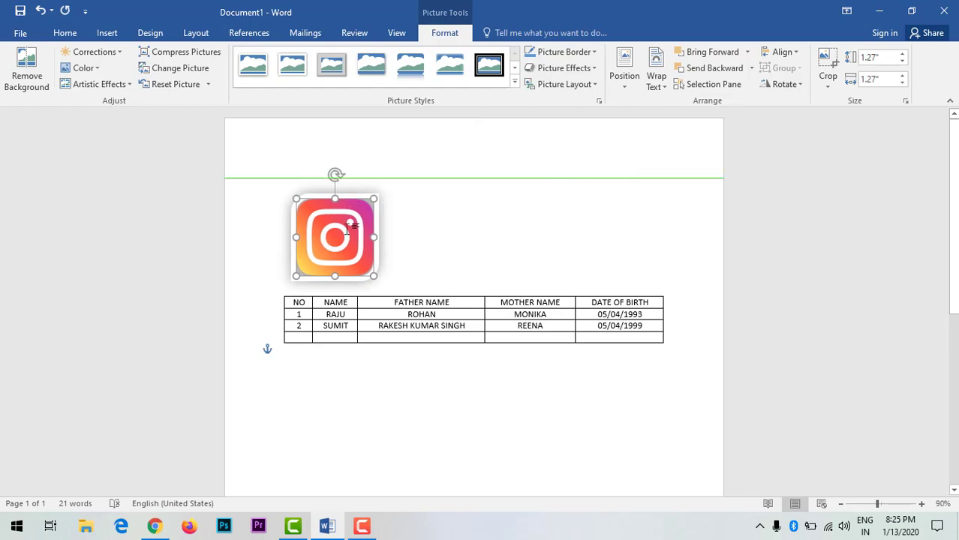
{"action": "mouse_move", "coordinate": [319, 199]}
{"action": "left_mouse_down"}
{"action": "mouse_move", "coordinate": [369, 199]}
{"action": "mouse_move", "coordinate": [334, 241]}
{"action": "left_mouse_up"}
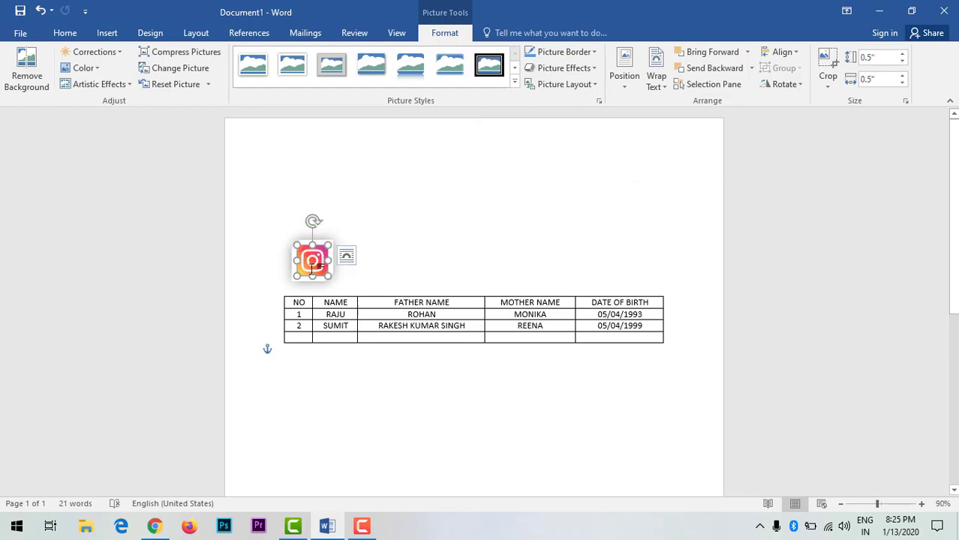
{"action": "left_click_drag", "start_coordinate": [306, 206], "coordinate": [294, 207]}
{"action": "left_click", "coordinate": [405, 249]}
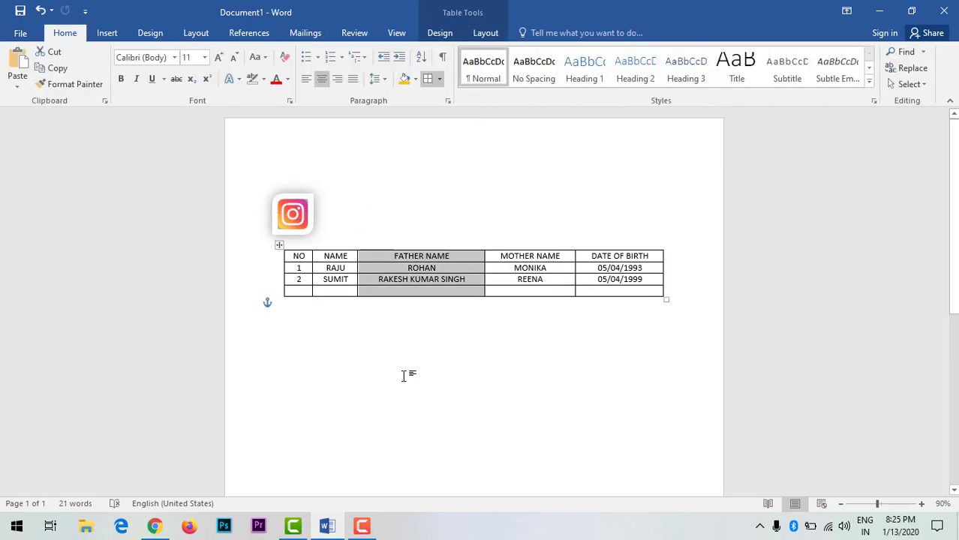
{"action": "key", "text": "ctrl+z"}
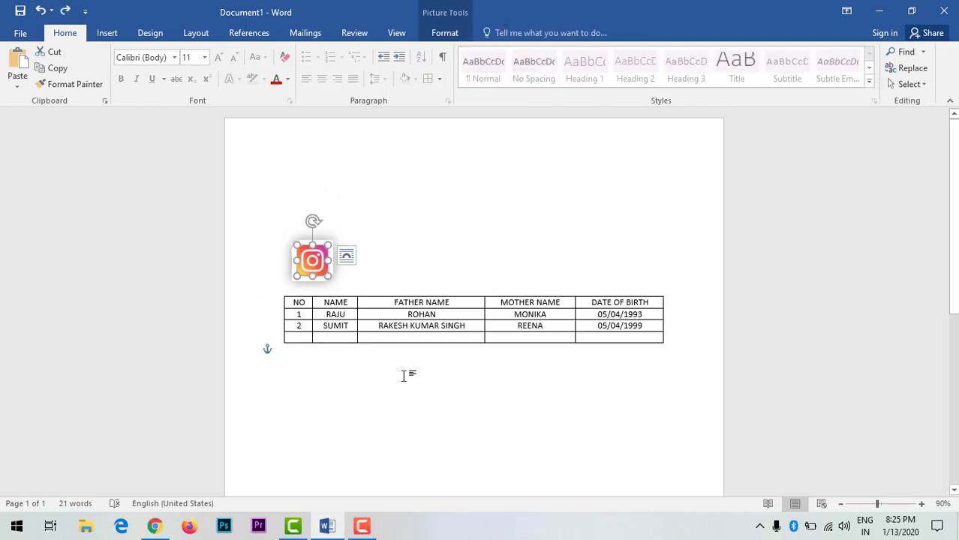
{"action": "key", "text": "ctrl+z"}
{"action": "key", "text": "ctrl+z"}
{"action": "key", "text": "ctrl+z"}
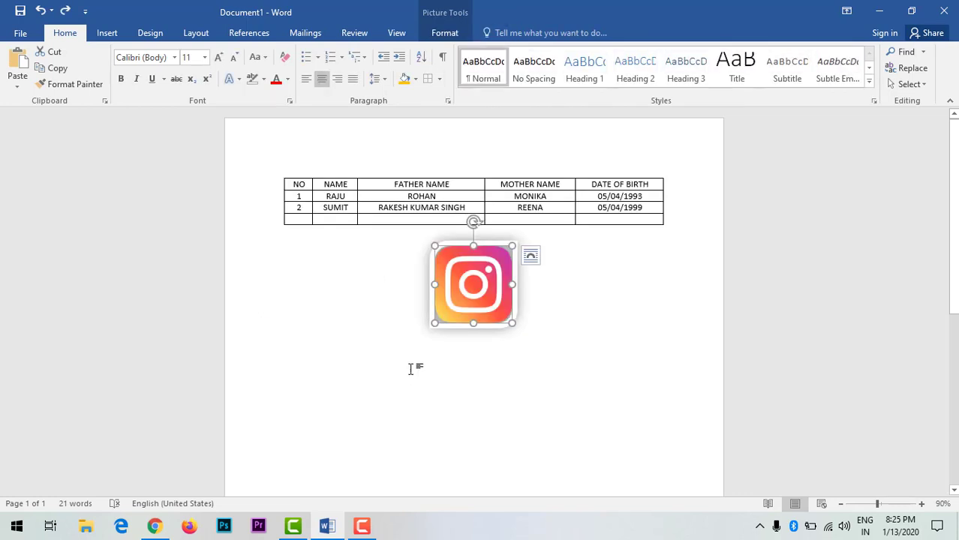
Step: Position the picture Top Left with text wrapping and shrink it to 0.8 inches
{"action": "double_click", "coordinate": [479, 266]}
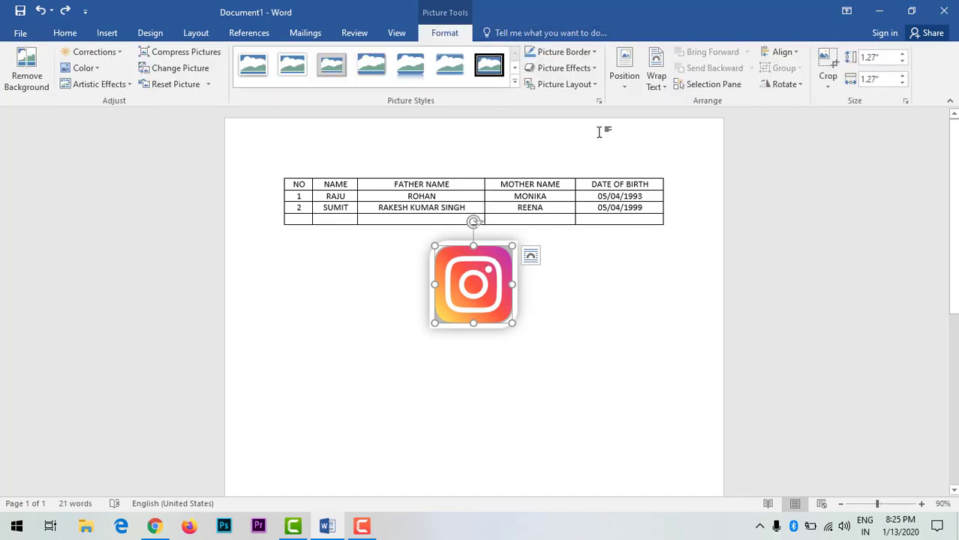
{"action": "left_click", "coordinate": [624, 75]}
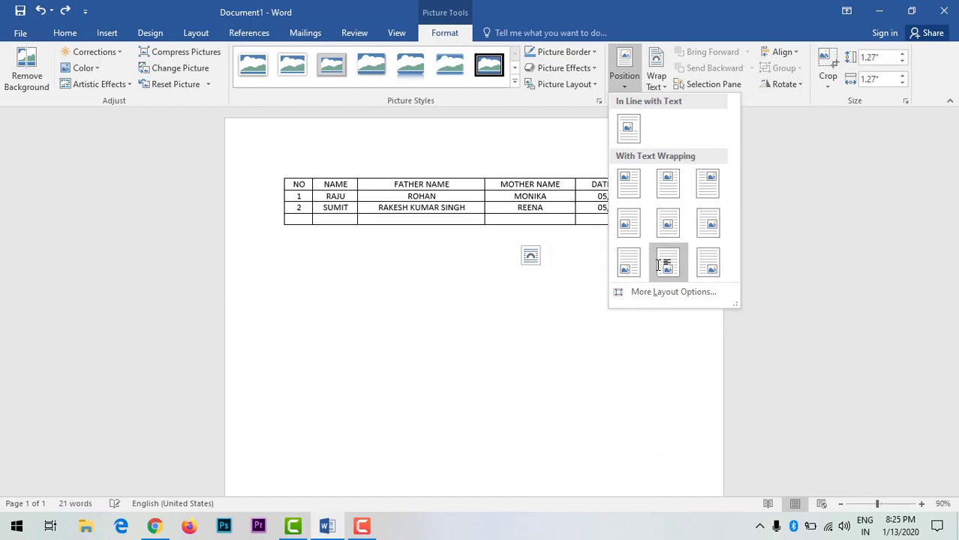
{"action": "left_click", "coordinate": [629, 183]}
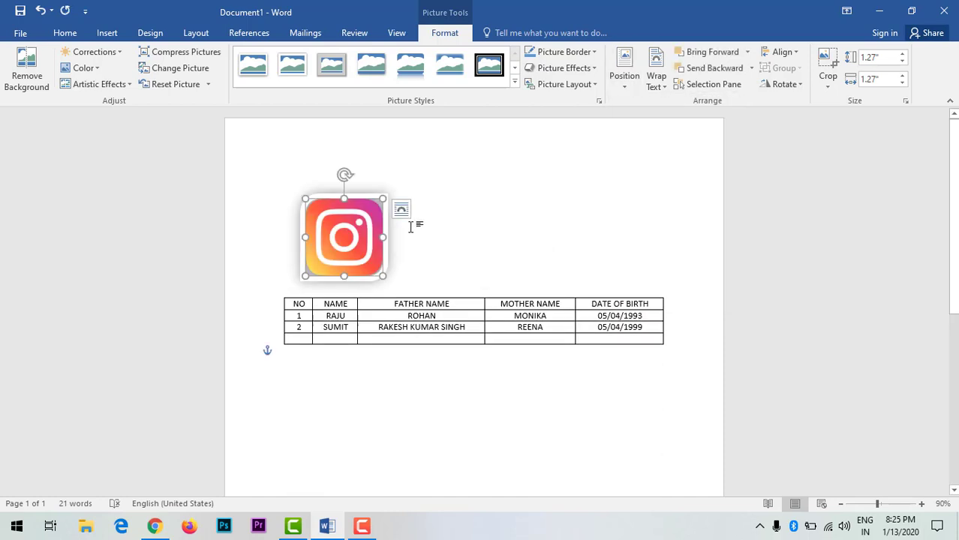
{"action": "left_click_drag", "start_coordinate": [383, 199], "coordinate": [355, 226]}
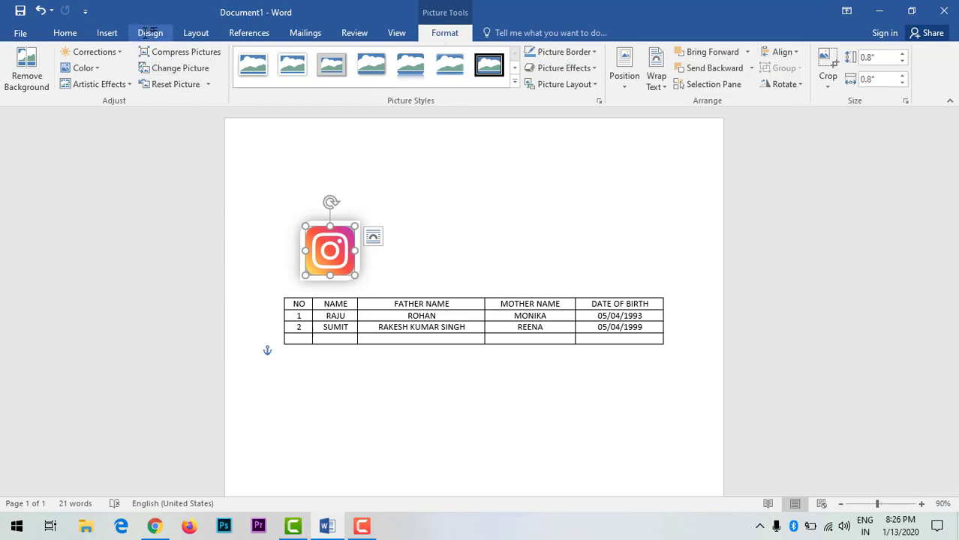
{"action": "left_click", "coordinate": [108, 32]}
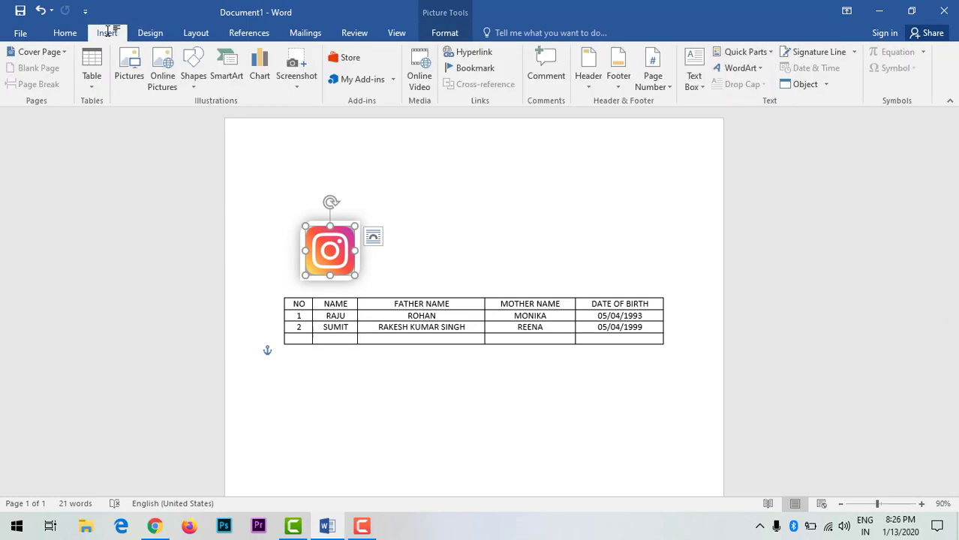
Step: Look at Online Pictures without inserting anything, then delete the Instagram picture
{"action": "left_click", "coordinate": [162, 84]}
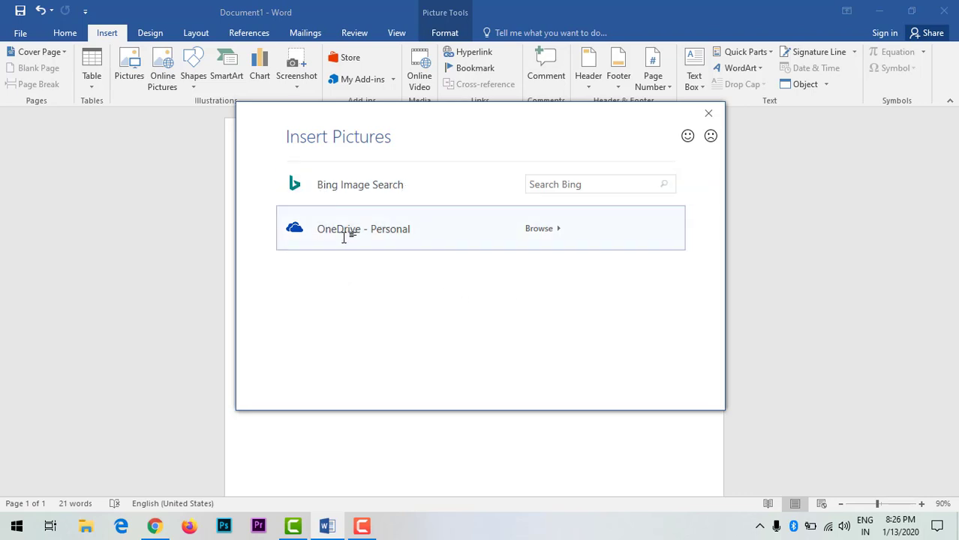
{"action": "left_click", "coordinate": [706, 115]}
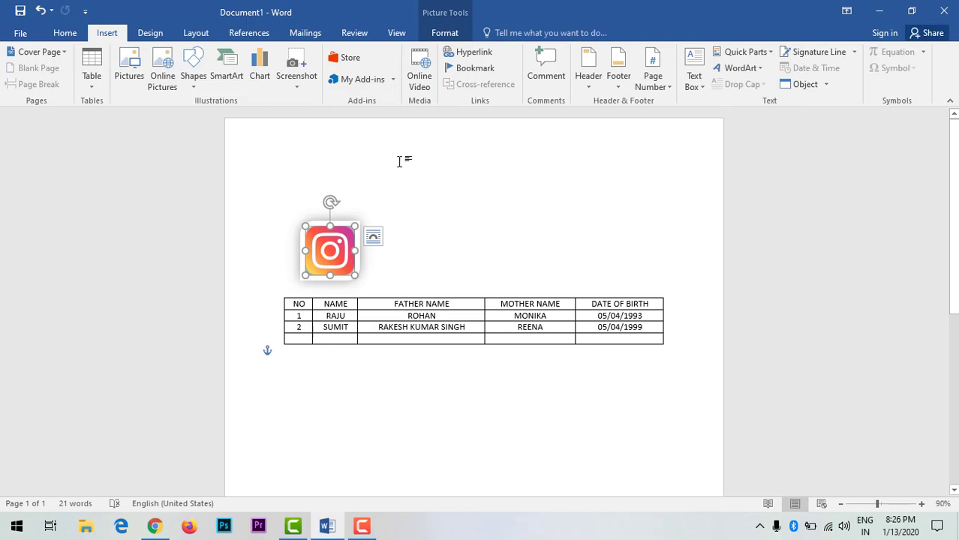
{"action": "key", "text": "Delete"}
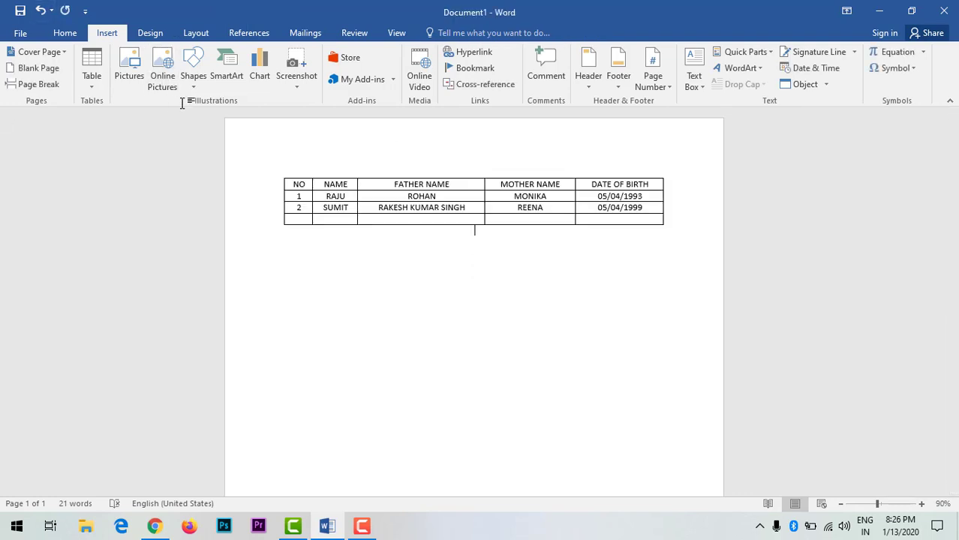
Step: Draw a straight line shape below the student table
{"action": "left_click", "coordinate": [200, 88]}
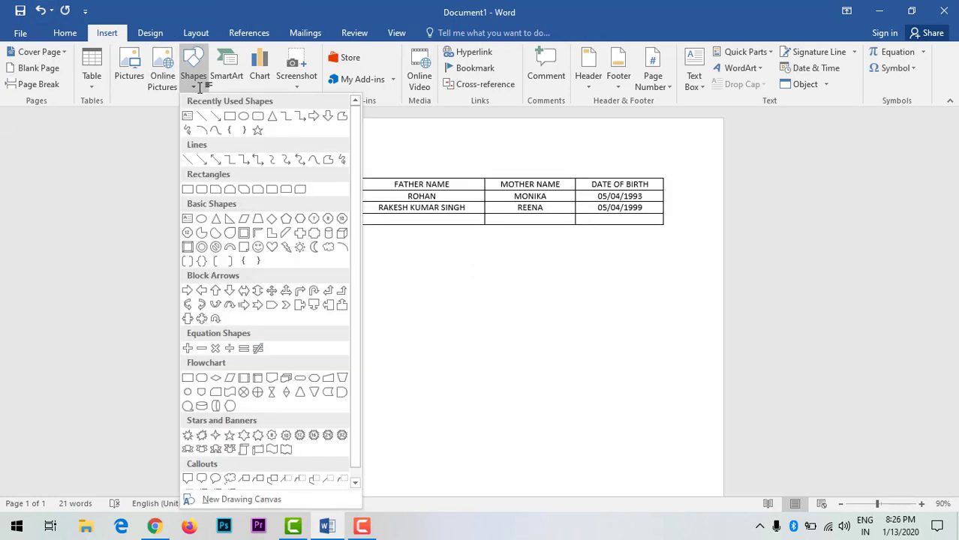
{"action": "scroll", "coordinate": [239, 285], "scroll_direction": "down", "scroll_amount": 1}
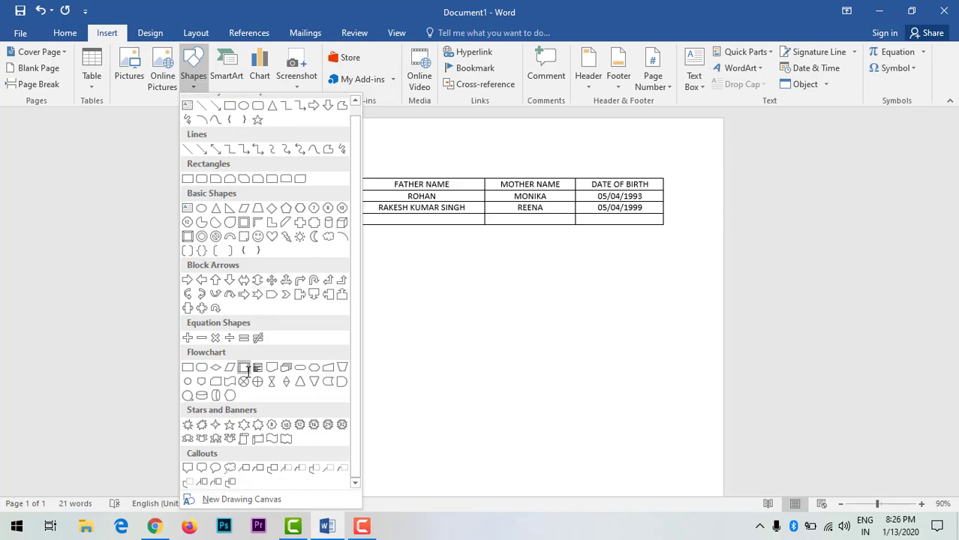
{"action": "scroll", "coordinate": [264, 381], "scroll_direction": "up", "scroll_amount": 1}
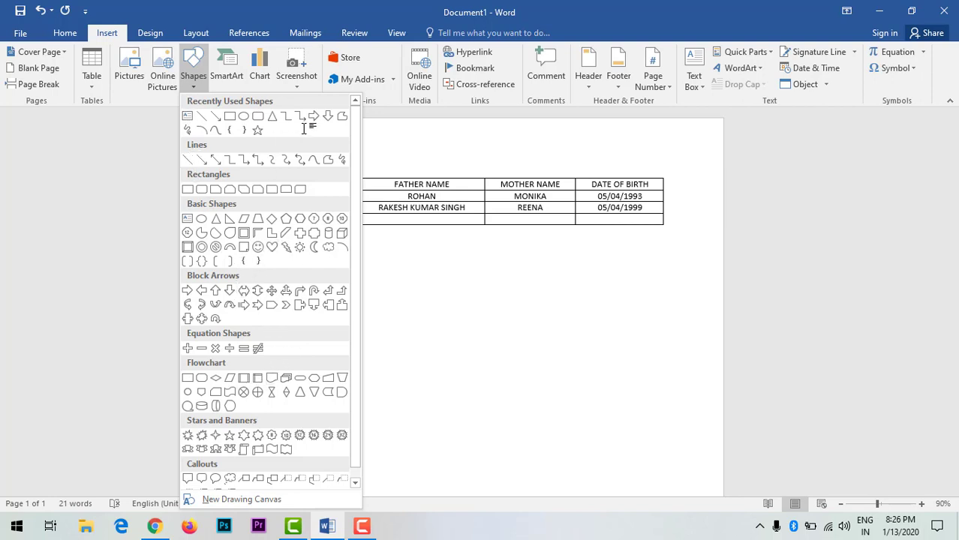
{"action": "left_click", "coordinate": [189, 159]}
{"action": "left_click_drag", "start_coordinate": [309, 287], "coordinate": [501, 300]}
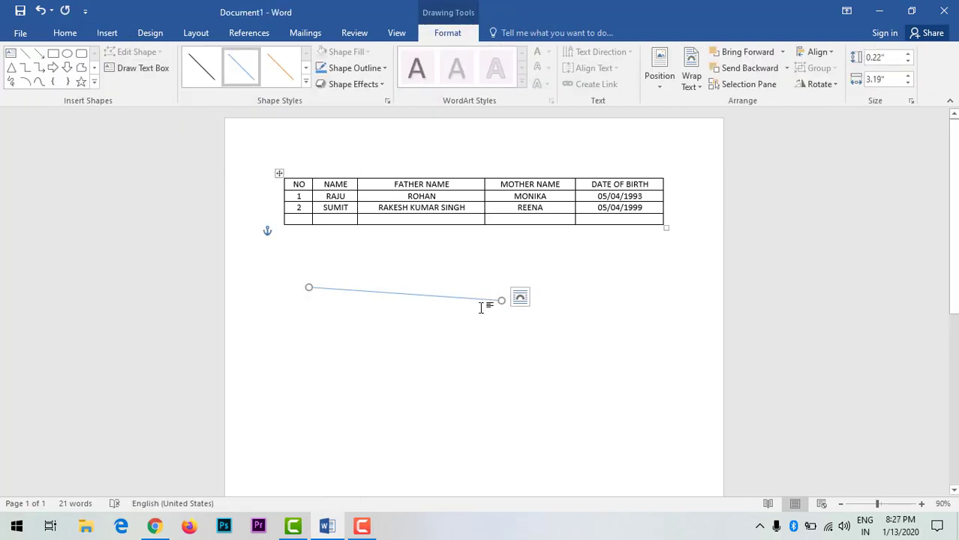
{"action": "left_click_drag", "start_coordinate": [502, 300], "coordinate": [508, 273]}
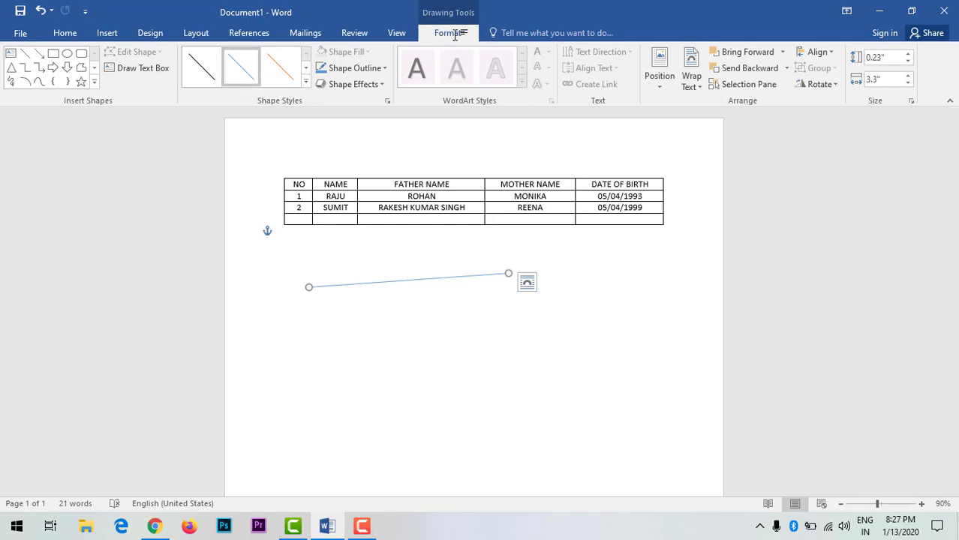
Step: Apply the orange dashed line style from Shape Styles and level the line horizontally
{"action": "left_click", "coordinate": [306, 84]}
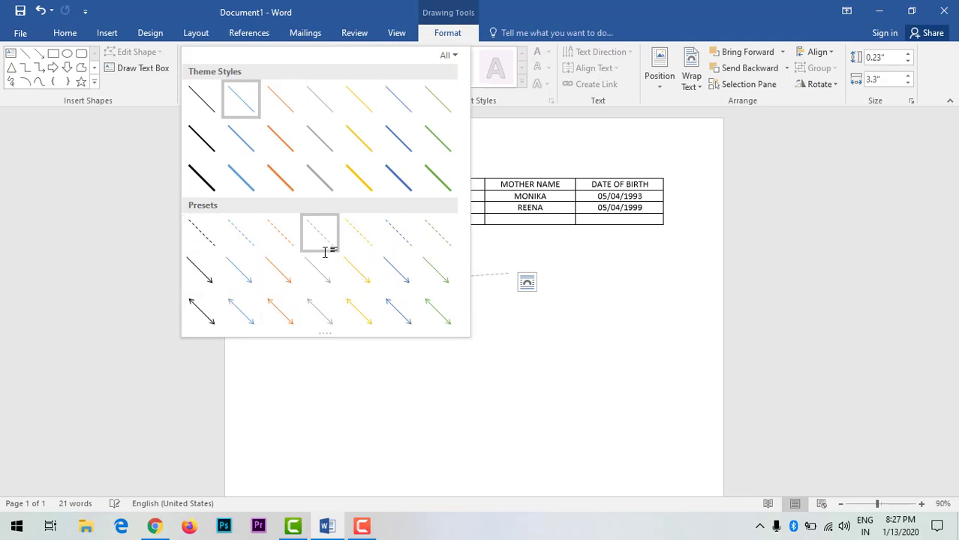
{"action": "left_click", "coordinate": [291, 237]}
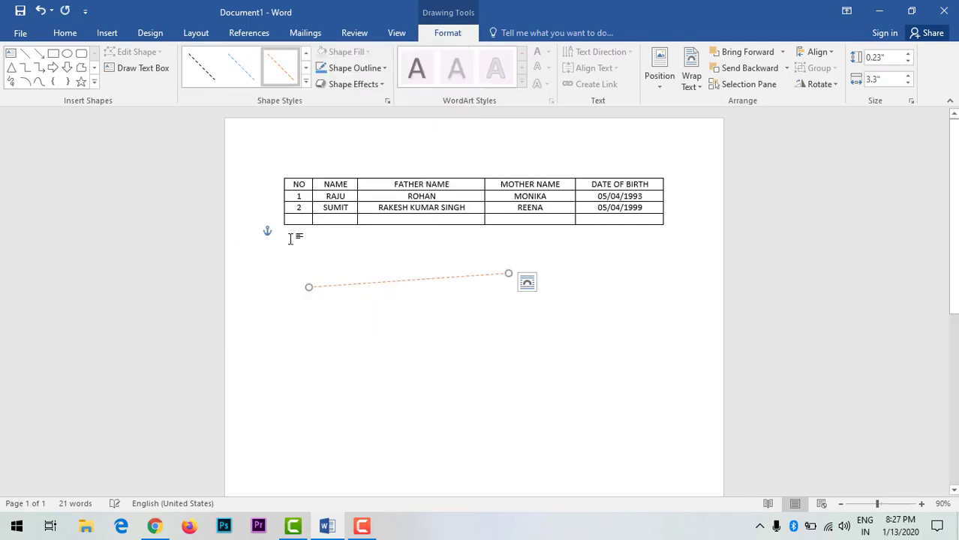
{"action": "left_click_drag", "start_coordinate": [509, 275], "coordinate": [506, 290]}
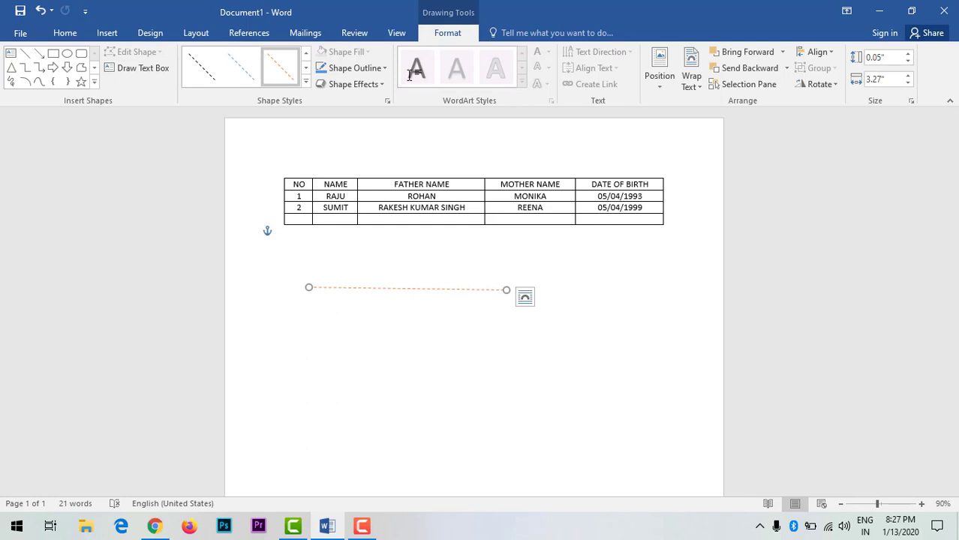
{"action": "left_click", "coordinate": [383, 68]}
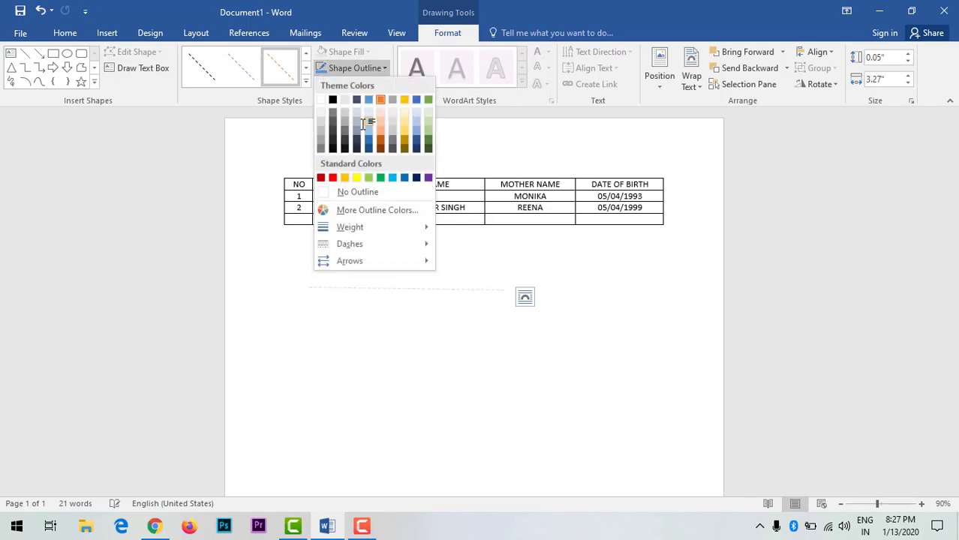
Step: Make the dashed line's outline red with a 6 pt weight
{"action": "left_click", "coordinate": [333, 178]}
{"action": "left_click", "coordinate": [360, 67]}
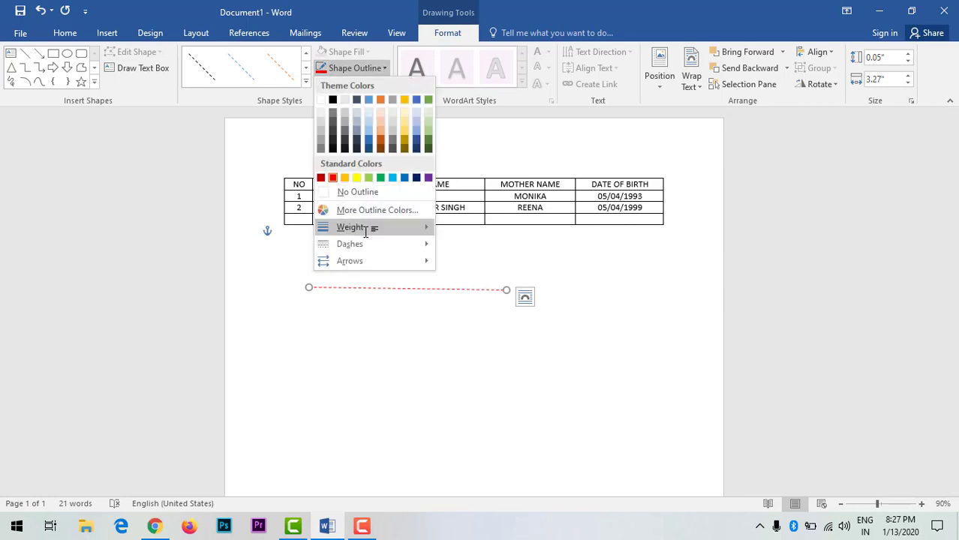
{"action": "mouse_move", "coordinate": [365, 232]}
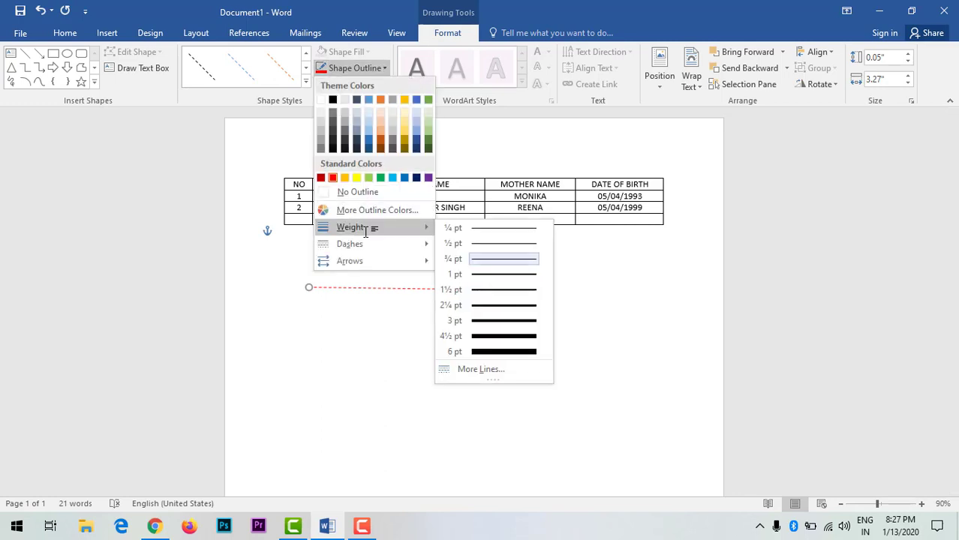
{"action": "left_click", "coordinate": [489, 351]}
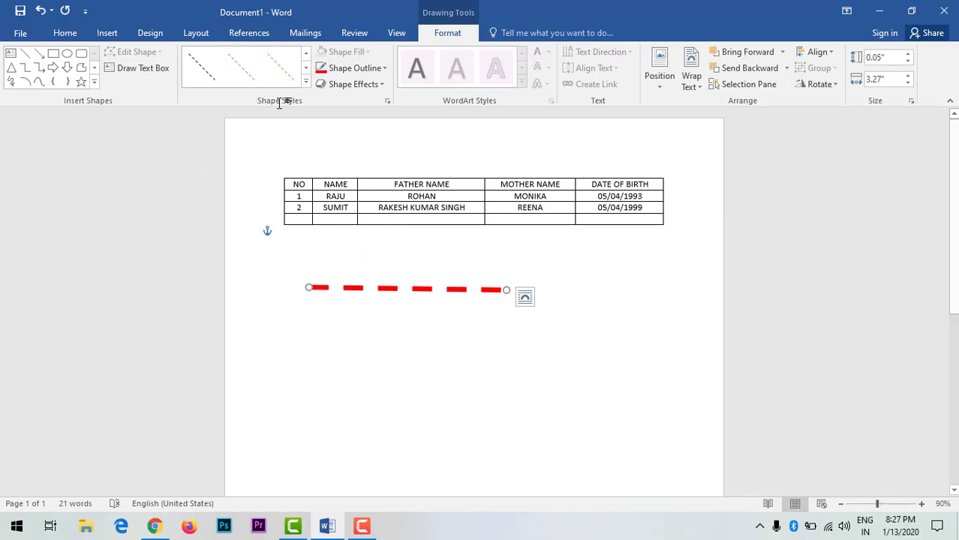
Step: Browse the full Shape Styles gallery, then bring up the Insert Shapes gallery
{"action": "left_click", "coordinate": [306, 83]}
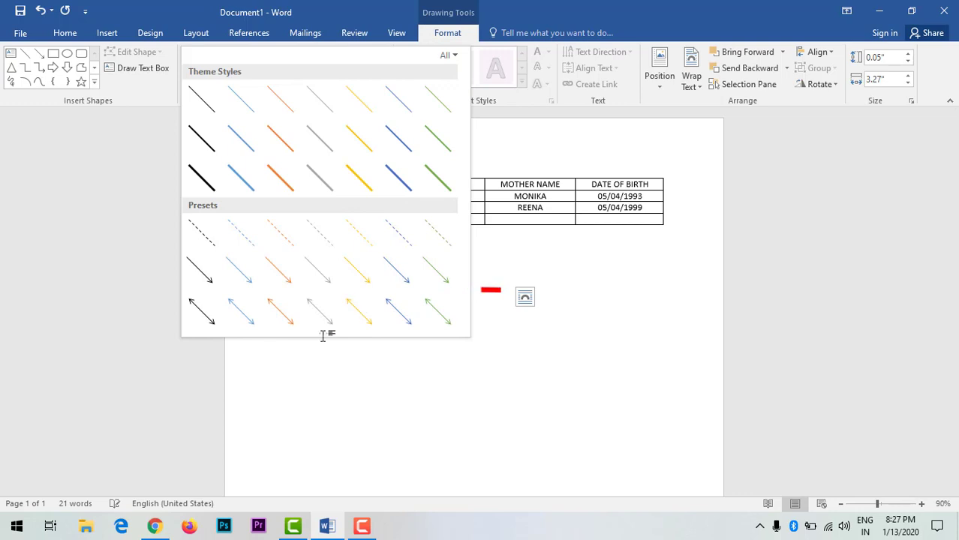
{"action": "mouse_move", "coordinate": [323, 334]}
{"action": "left_mouse_down"}
{"action": "mouse_move", "coordinate": [347, 88]}
{"action": "mouse_move", "coordinate": [363, 390]}
{"action": "mouse_move", "coordinate": [363, 332]}
{"action": "left_mouse_up"}
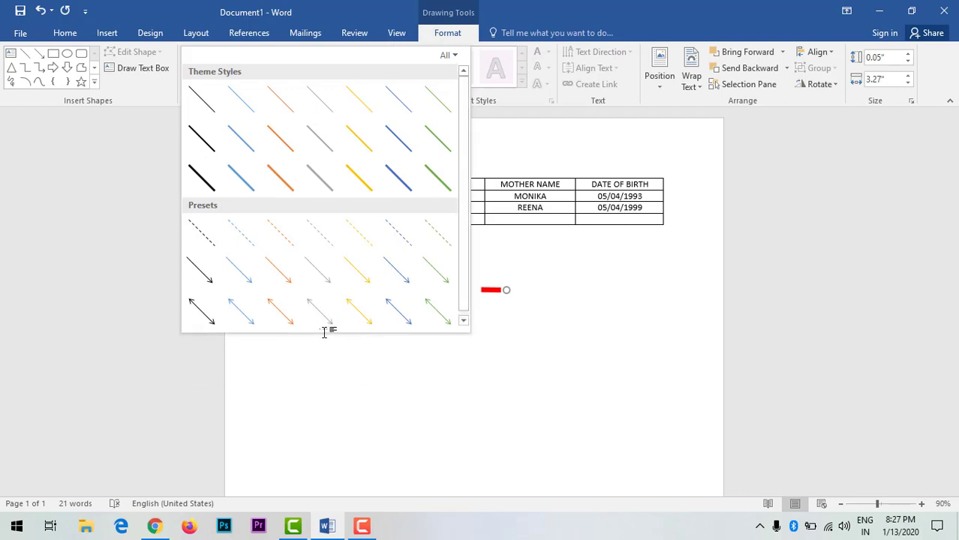
{"action": "mouse_move", "coordinate": [325, 331]}
{"action": "left_mouse_down"}
{"action": "mouse_move", "coordinate": [346, 214]}
{"action": "mouse_move", "coordinate": [346, 363]}
{"action": "left_mouse_up"}
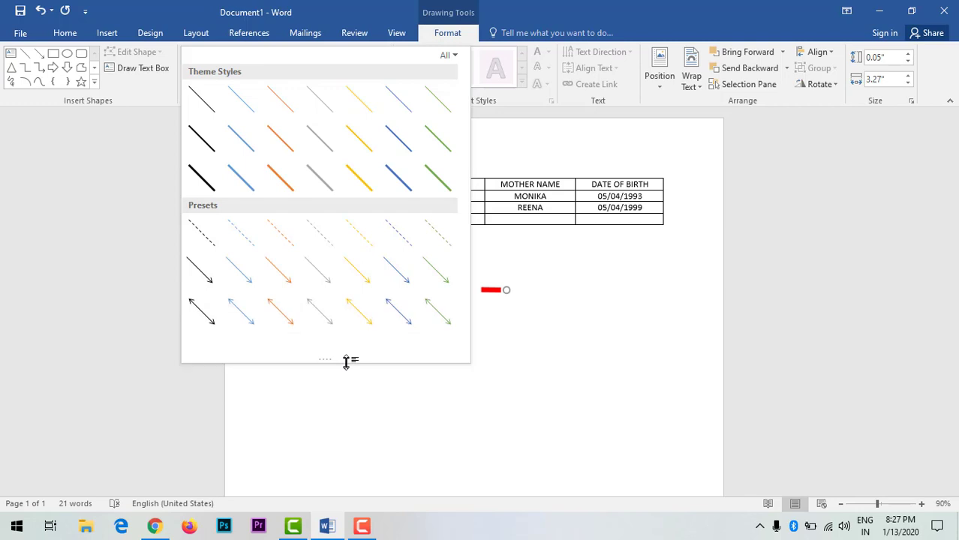
{"action": "left_click", "coordinate": [143, 80]}
{"action": "left_click", "coordinate": [107, 33]}
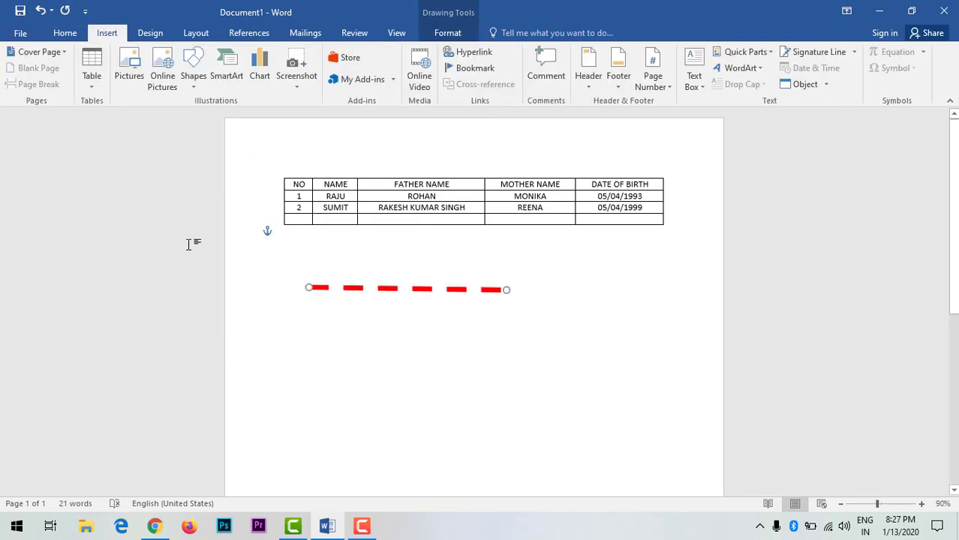
{"action": "left_click", "coordinate": [195, 82]}
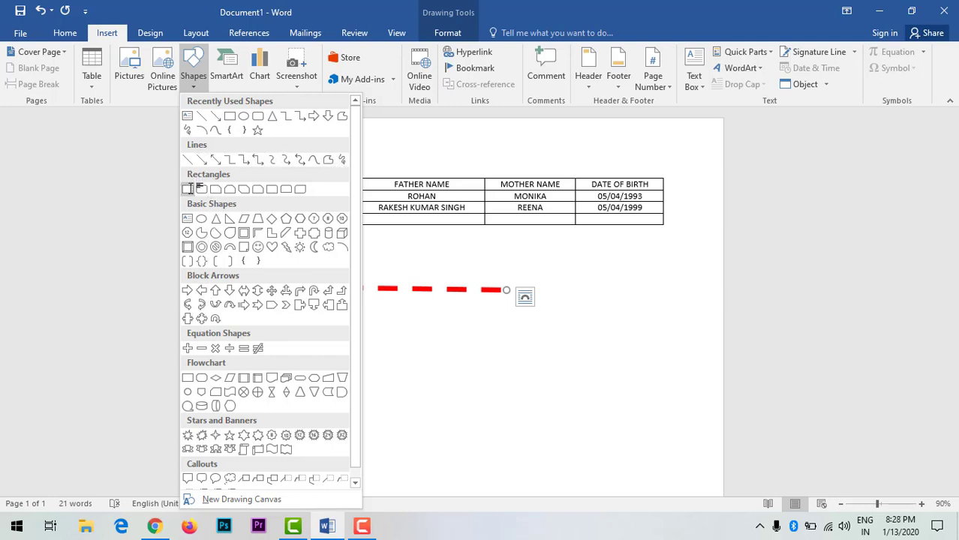
{"action": "left_click", "coordinate": [250, 188]}
{"action": "left_click_drag", "start_coordinate": [397, 330], "coordinate": [517, 411]}
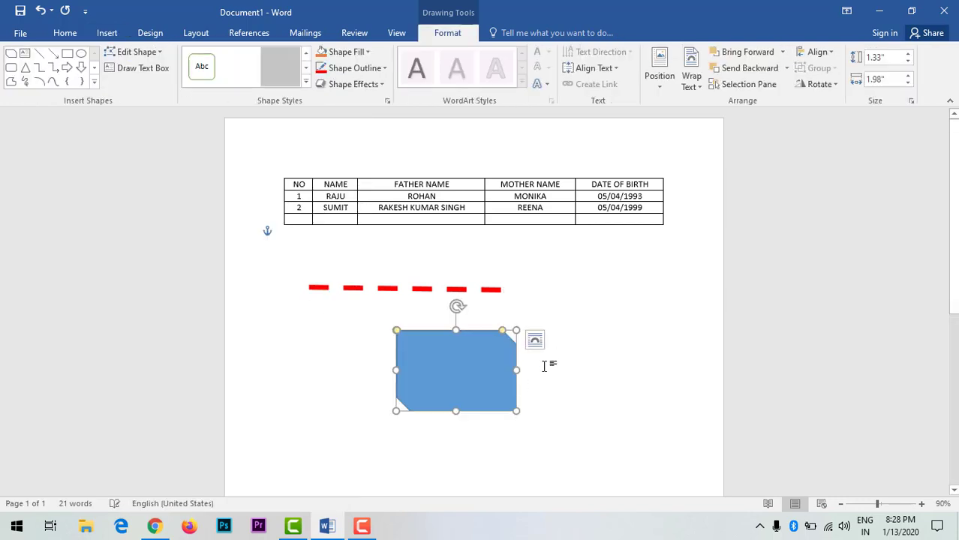
{"action": "left_click", "coordinate": [305, 81]}
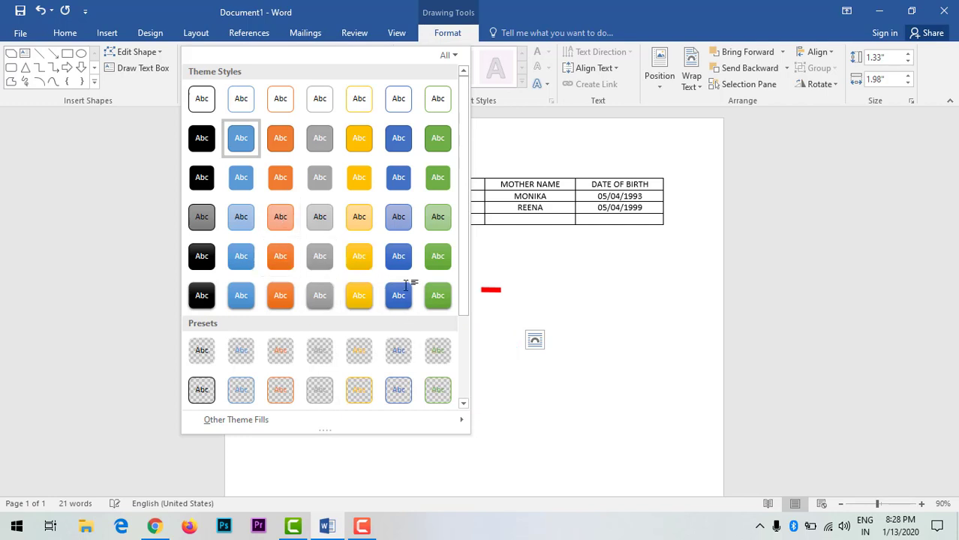
{"action": "left_click", "coordinate": [359, 294]}
{"action": "left_click", "coordinate": [540, 84]}
{"action": "mouse_move", "coordinate": [559, 271]}
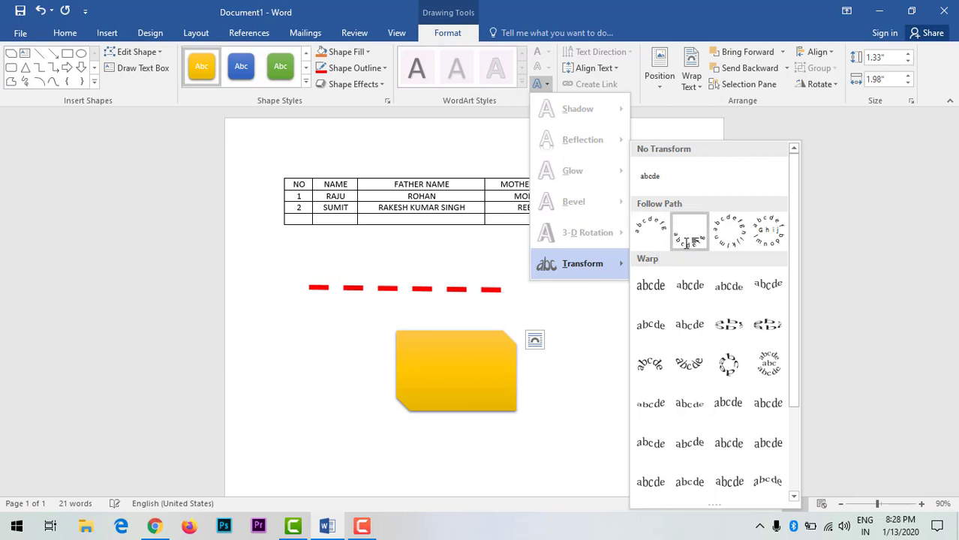
{"action": "scroll", "coordinate": [753, 463], "scroll_direction": "down", "scroll_amount": 3}
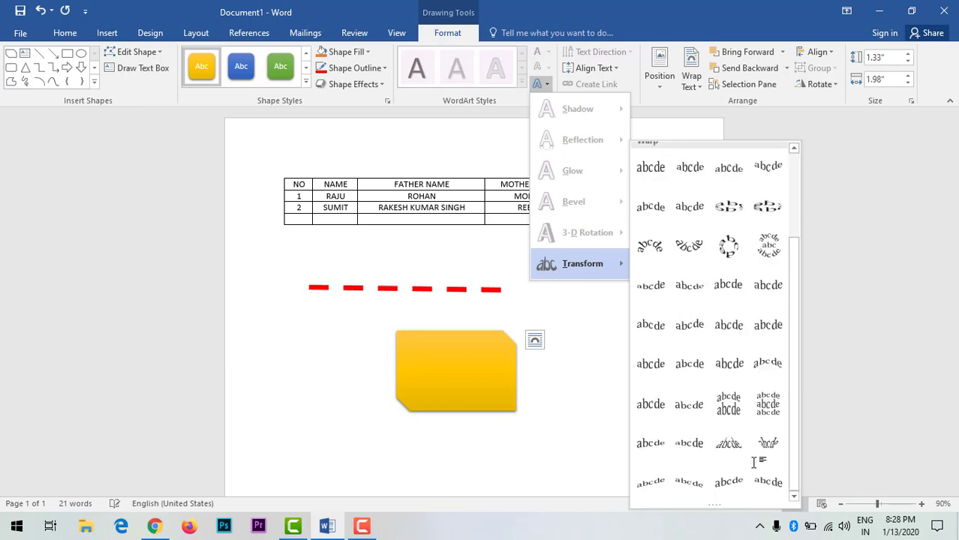
{"action": "scroll", "coordinate": [728, 364], "scroll_direction": "up", "scroll_amount": 3}
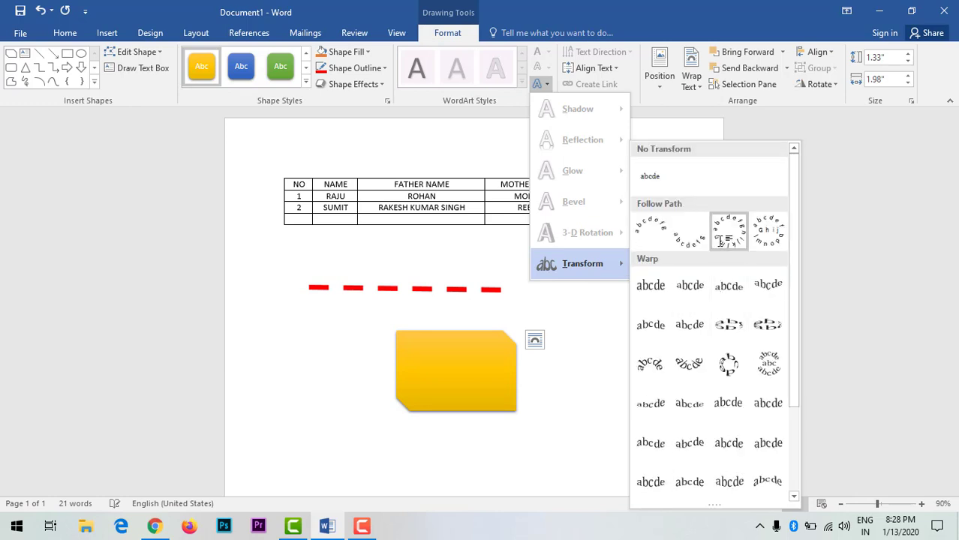
{"action": "left_click", "coordinate": [654, 233]}
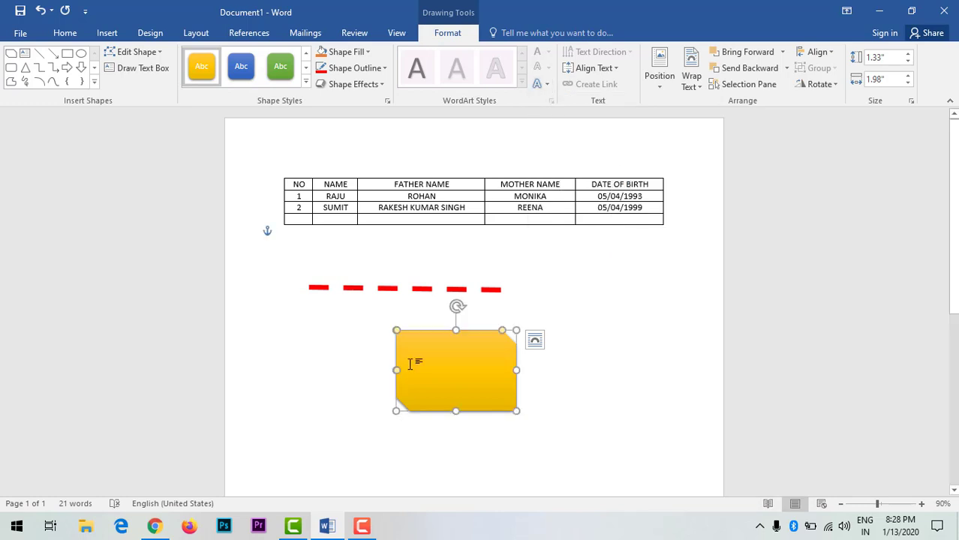
{"action": "type", "text": "GHEGHJGFDS"}
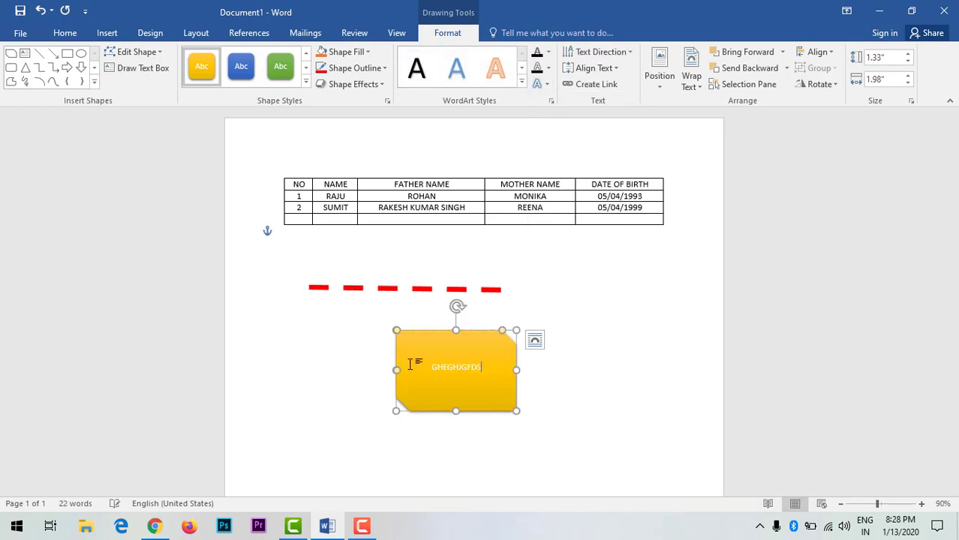
{"action": "type", "text": "FSFSFHGSDFSJ"}
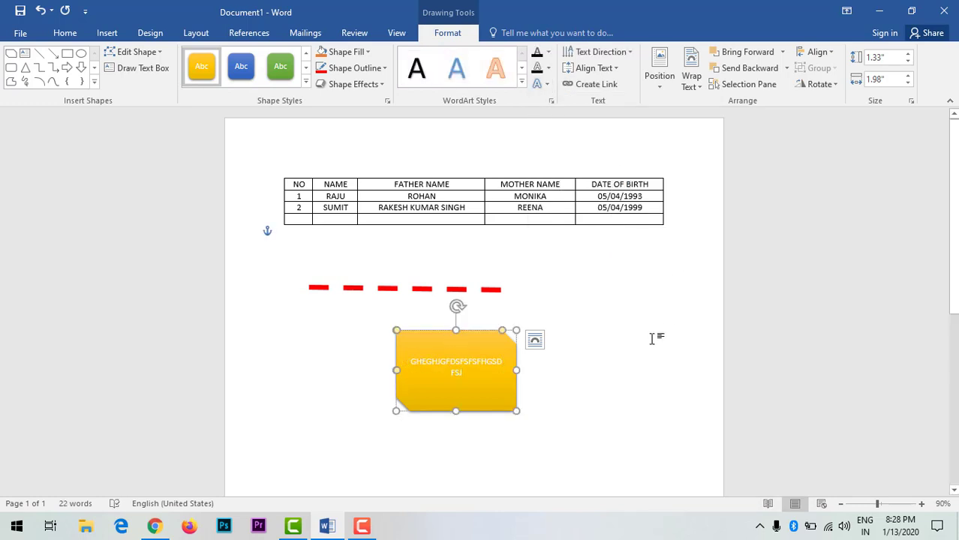
{"action": "left_click", "coordinate": [650, 337]}
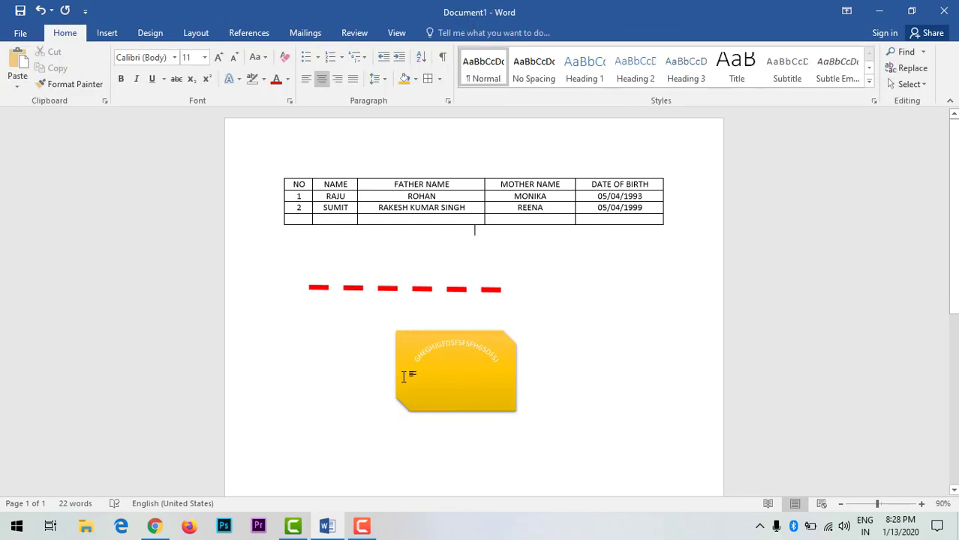
{"action": "double_click", "coordinate": [472, 367]}
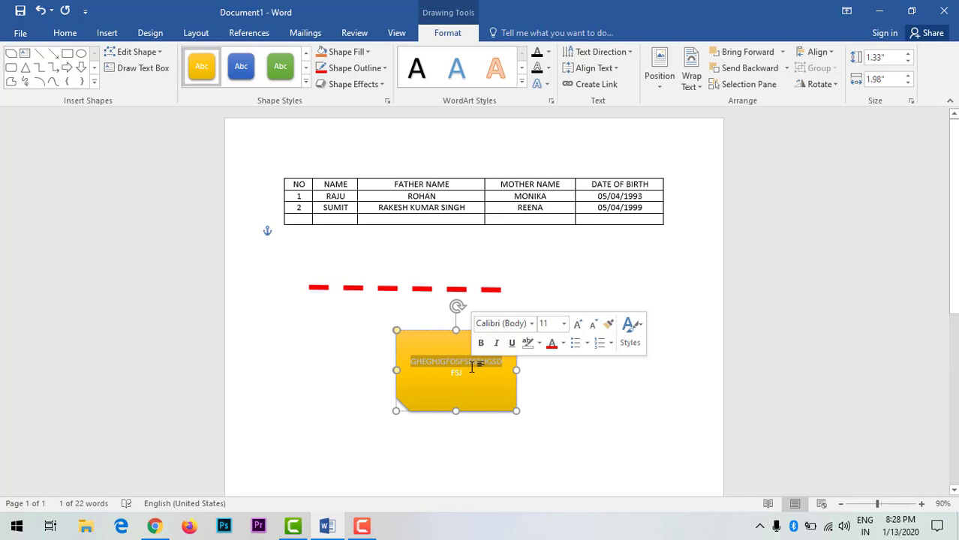
{"action": "left_click", "coordinate": [531, 347]}
{"action": "left_click", "coordinate": [518, 347]}
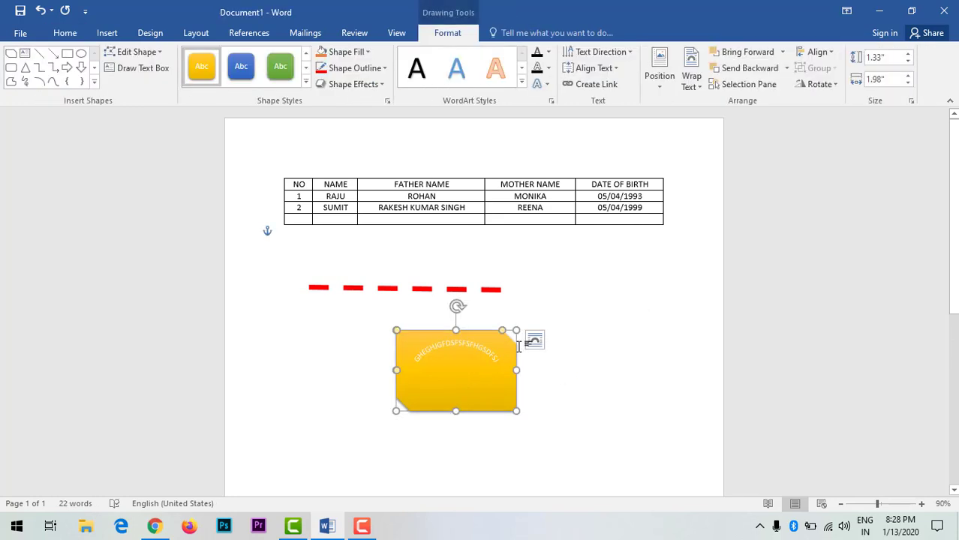
{"action": "key", "text": "Delete"}
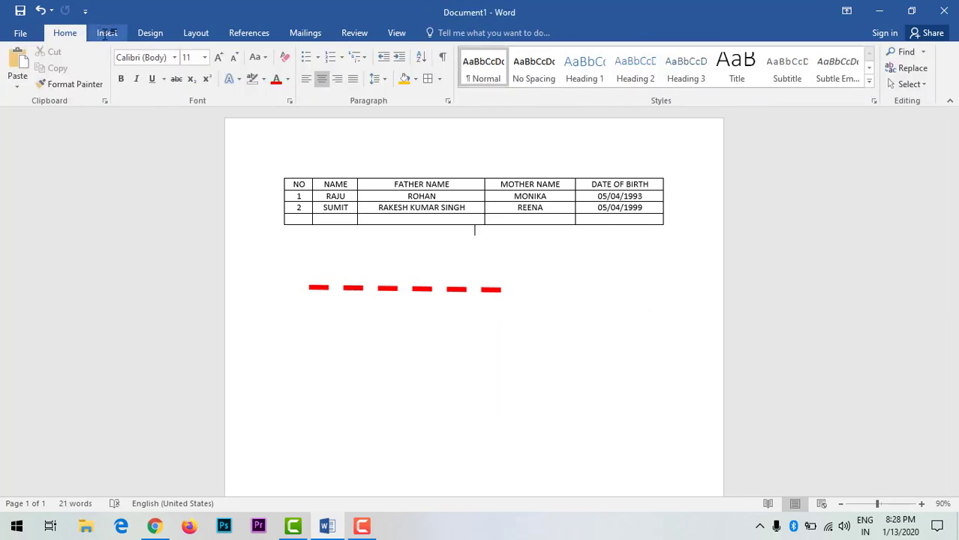
{"action": "left_click", "coordinate": [107, 33]}
{"action": "left_click", "coordinate": [193, 75]}
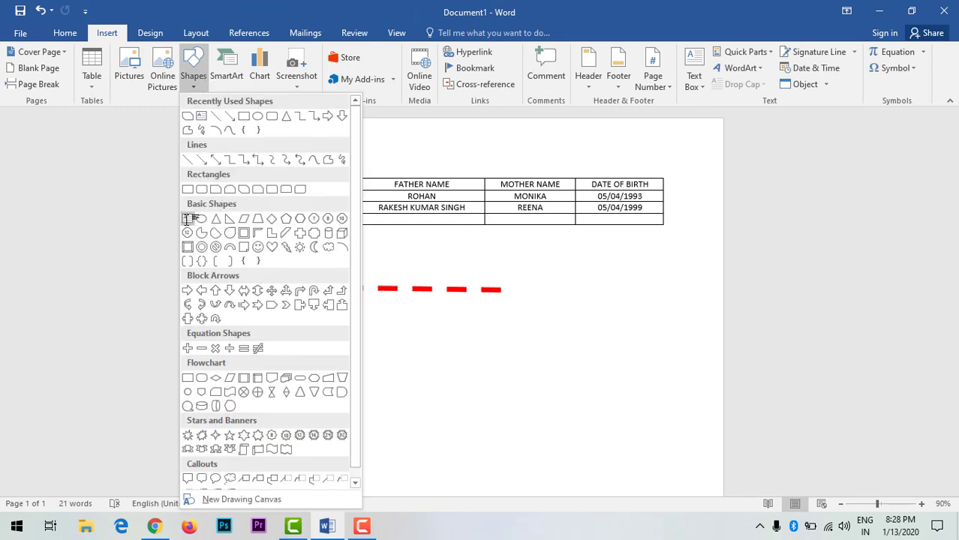
Step: Draw a text box below the red dashed line and fill it with =rand(2) sample text
{"action": "left_click", "coordinate": [187, 218]}
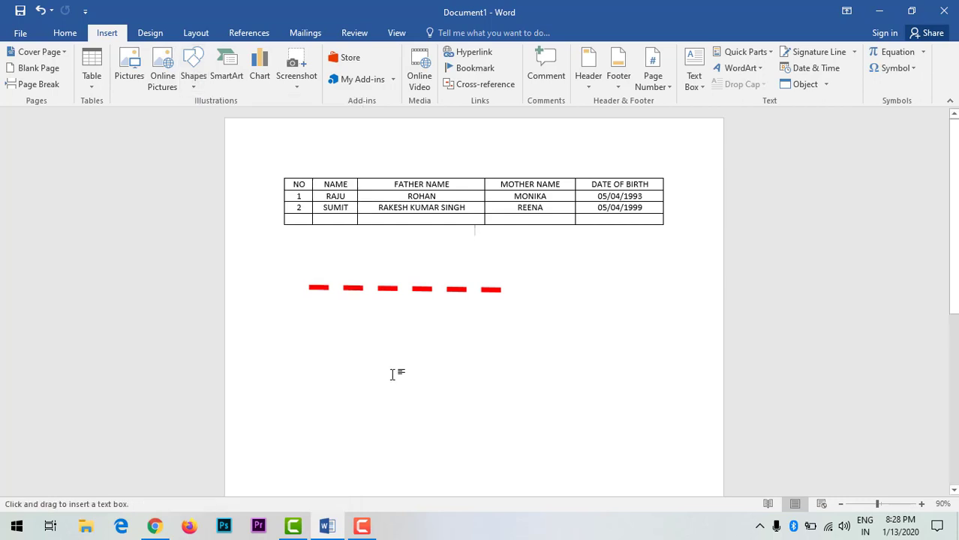
{"action": "left_click_drag", "start_coordinate": [269, 315], "coordinate": [507, 434]}
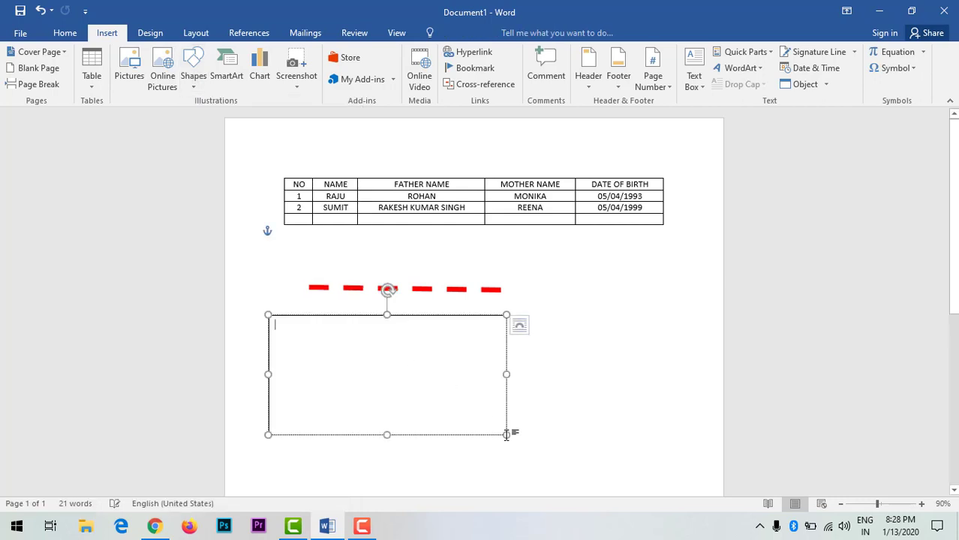
{"action": "type", "text": "HGUGHJ"}
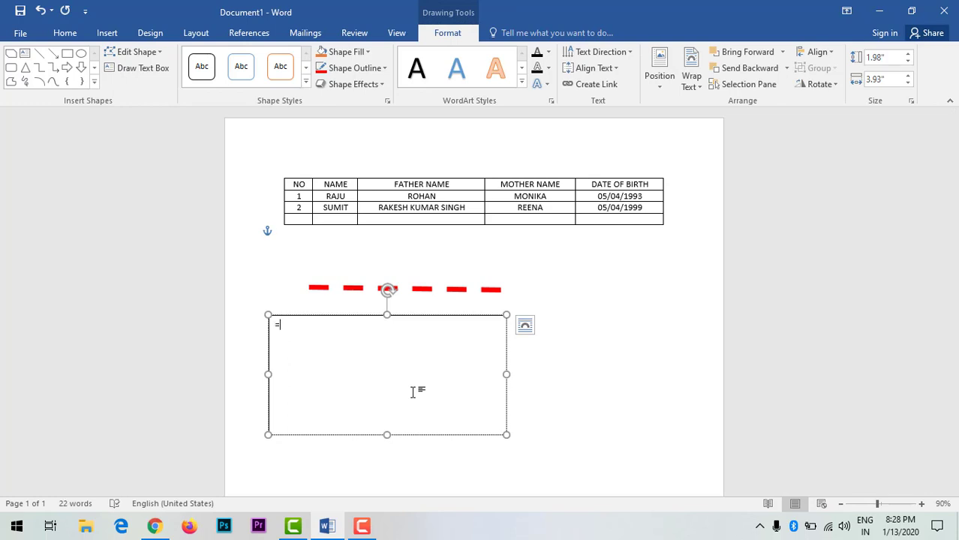
{"action": "type", "text": ")"}
{"action": "key", "text": "Return"}
Step: Keep both sample paragraphs in the text box justified, then select the whole document
{"action": "left_click_drag", "start_coordinate": [489, 410], "coordinate": [254, 327]}
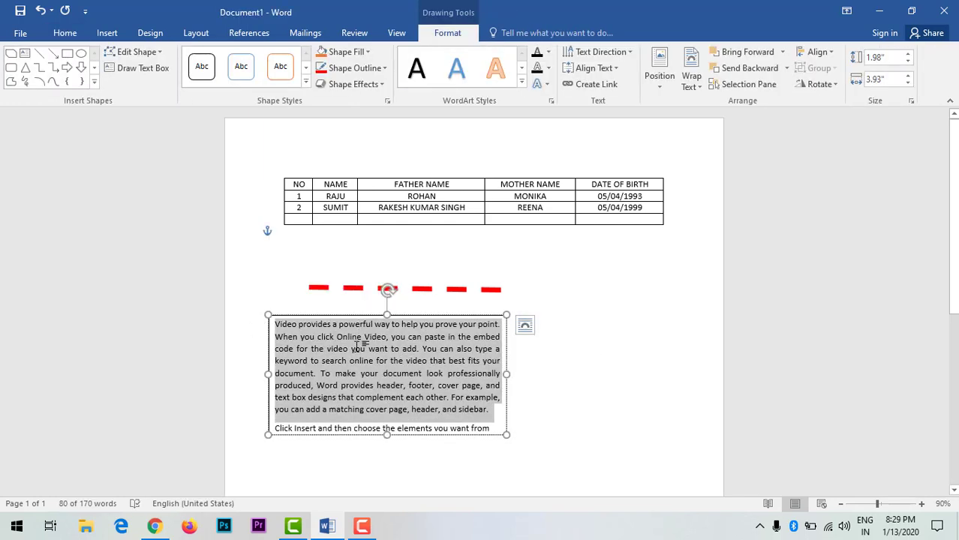
{"action": "key", "text": "shift+Down"}
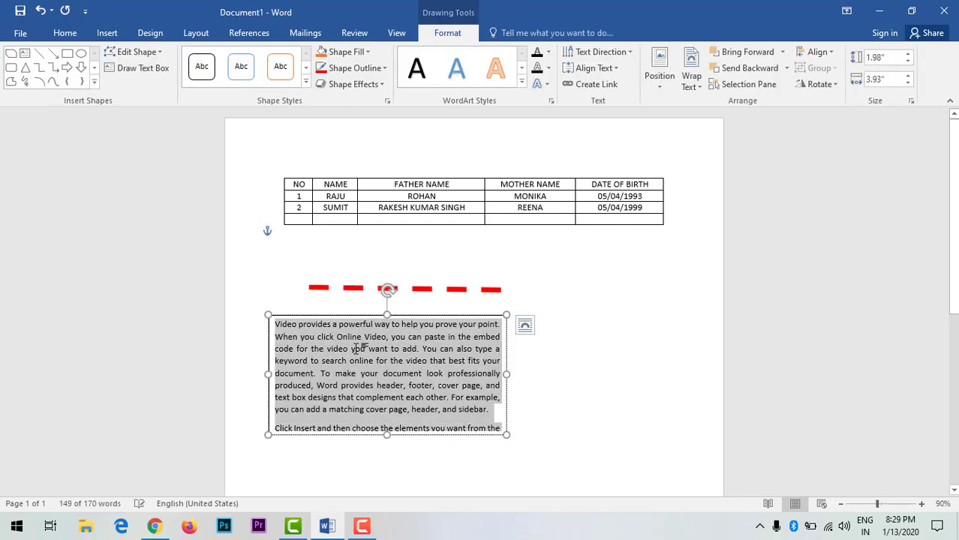
{"action": "left_click", "coordinate": [60, 33]}
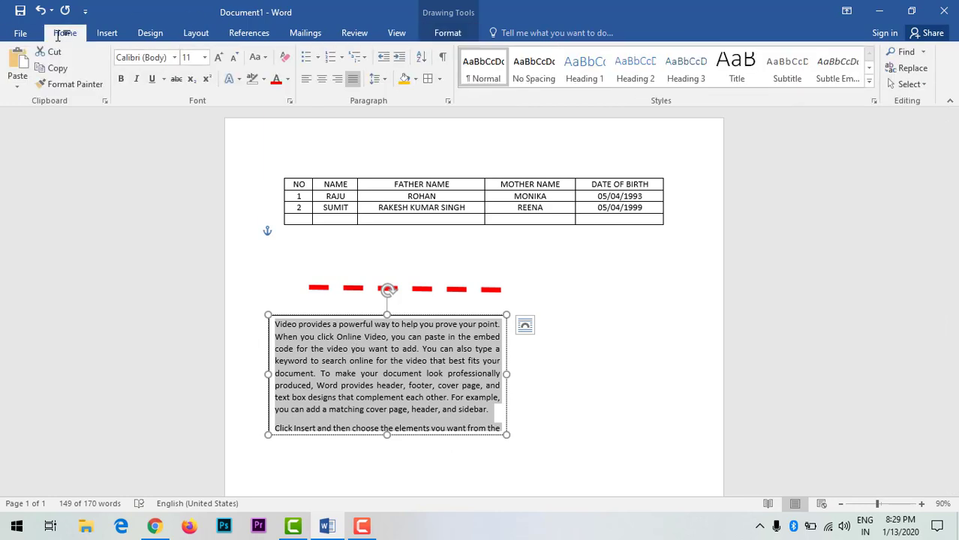
{"action": "left_click", "coordinate": [351, 79]}
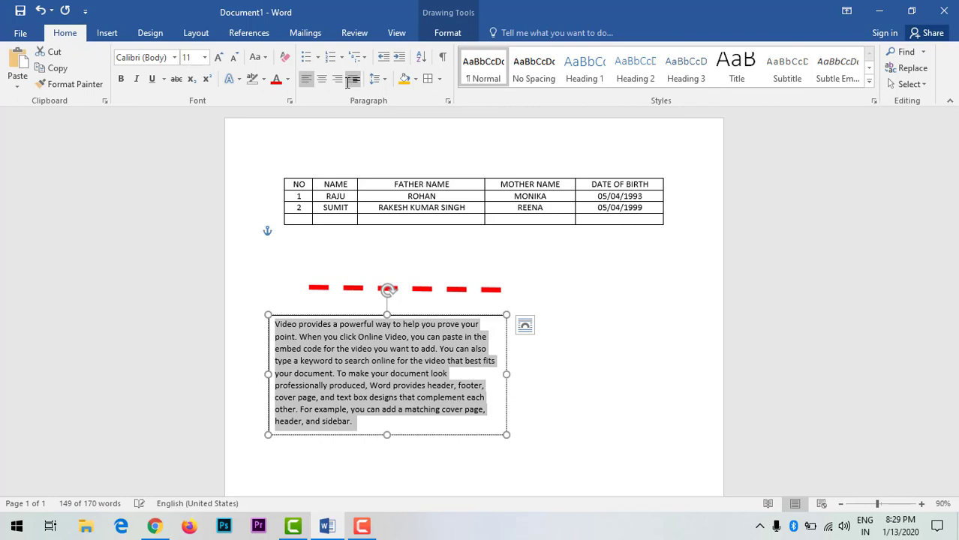
{"action": "left_click", "coordinate": [351, 80]}
{"action": "left_click", "coordinate": [432, 389]}
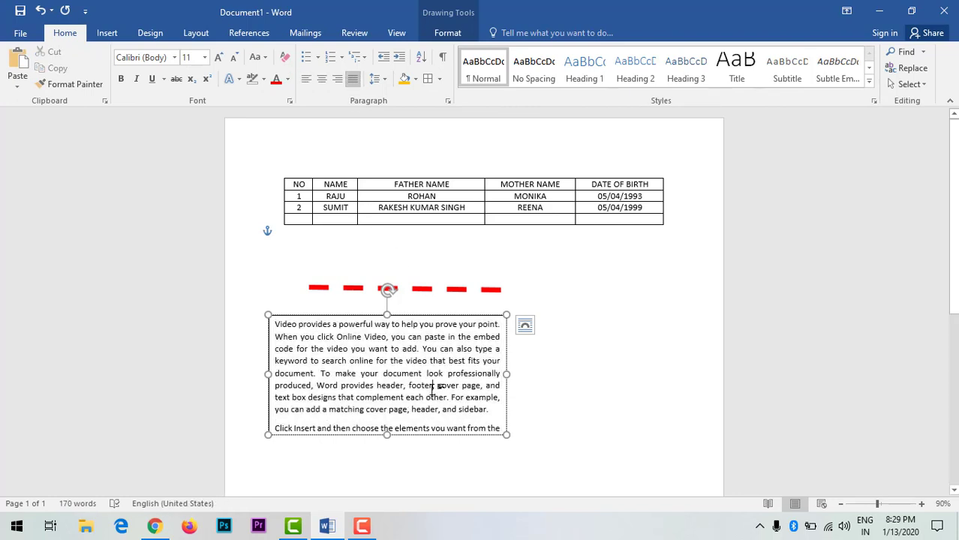
{"action": "left_click", "coordinate": [645, 368]}
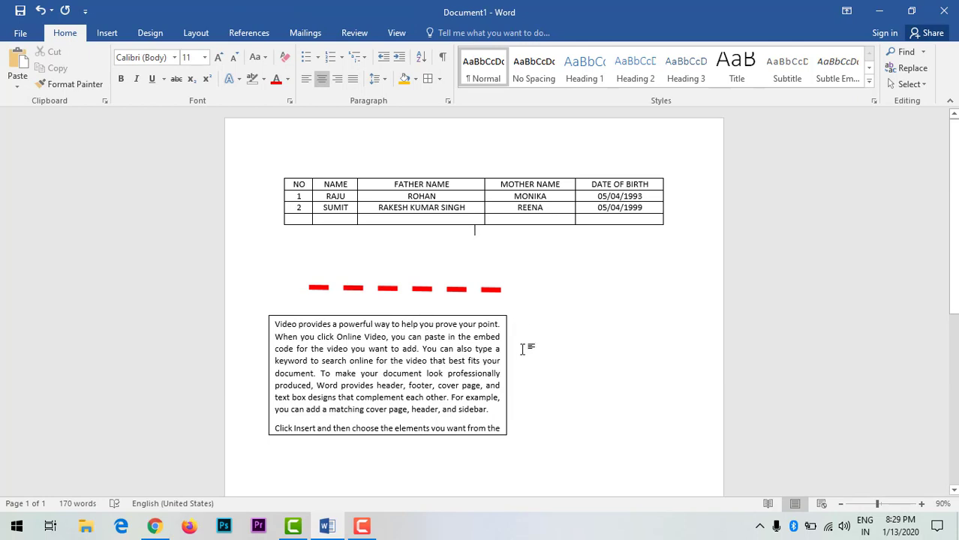
{"action": "key", "text": "ctrl+a"}
Step: Replace the page content with ten paragraphs of =rand(10,10) sample text
{"action": "key", "text": "Delete"}
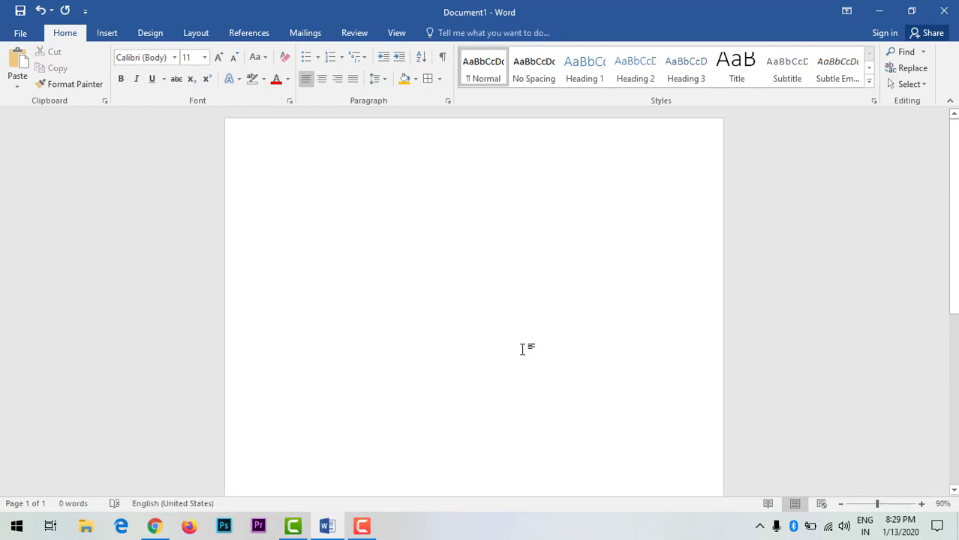
{"action": "type", "text": "0,"}
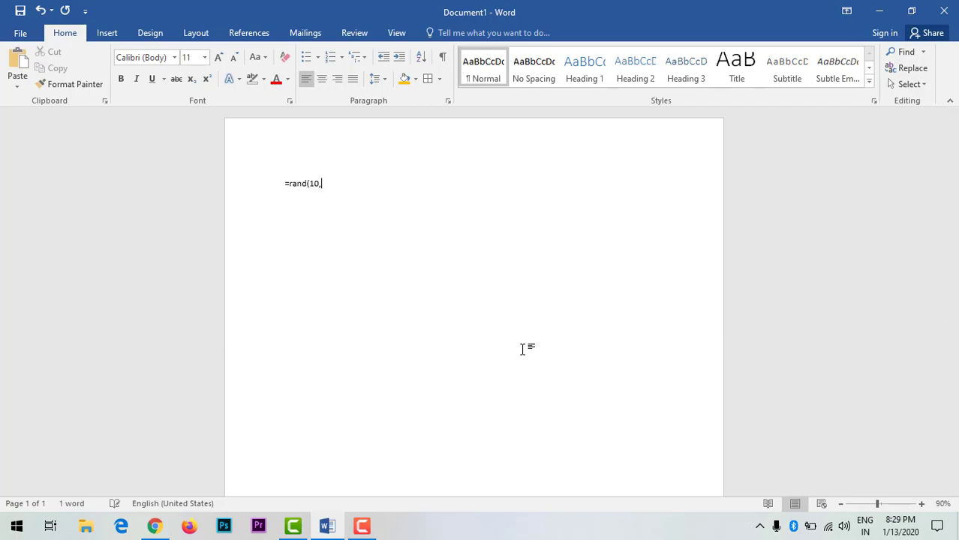
{"action": "type", "text": ")"}
{"action": "key", "text": "Return"}
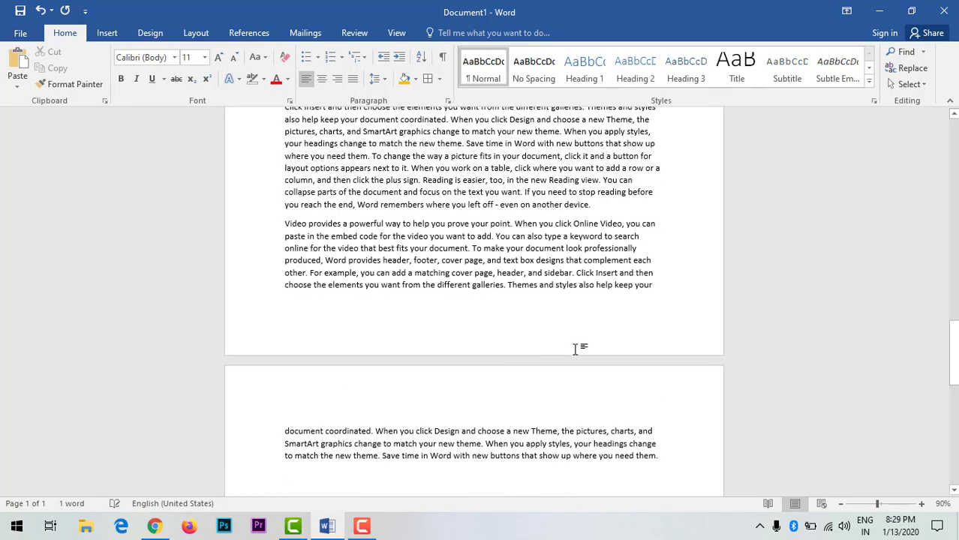
{"action": "scroll", "coordinate": [576, 332], "scroll_direction": "up", "scroll_amount": 8}
{"action": "scroll", "coordinate": [577, 332], "scroll_direction": "up", "scroll_amount": 8}
{"action": "scroll", "coordinate": [576, 333], "scroll_direction": "up", "scroll_amount": 8}
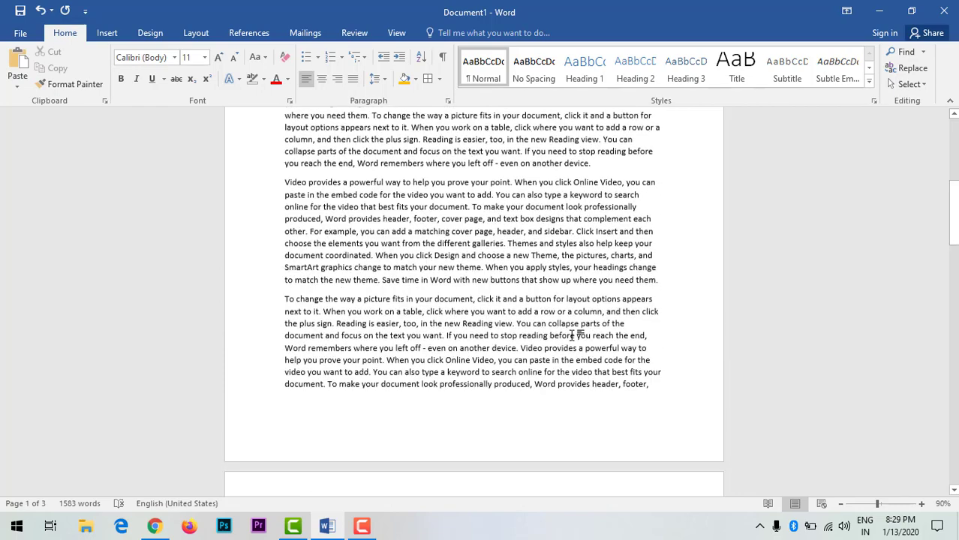
{"action": "scroll", "coordinate": [576, 332], "scroll_direction": "up", "scroll_amount": 8}
{"action": "scroll", "coordinate": [576, 332], "scroll_direction": "up", "scroll_amount": 1}
Step: Justify all of the document's sample text
{"action": "key", "text": "ctrl+a"}
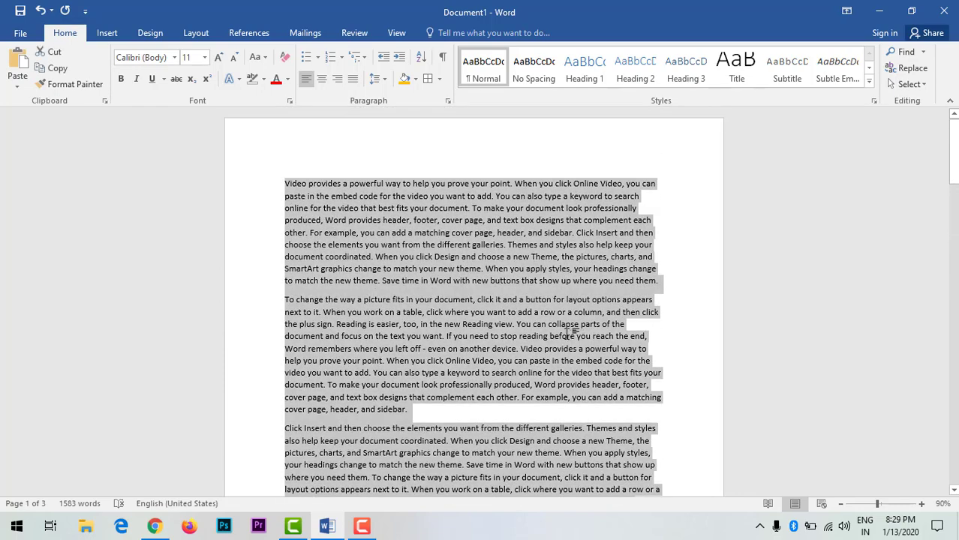
{"action": "left_click", "coordinate": [353, 78]}
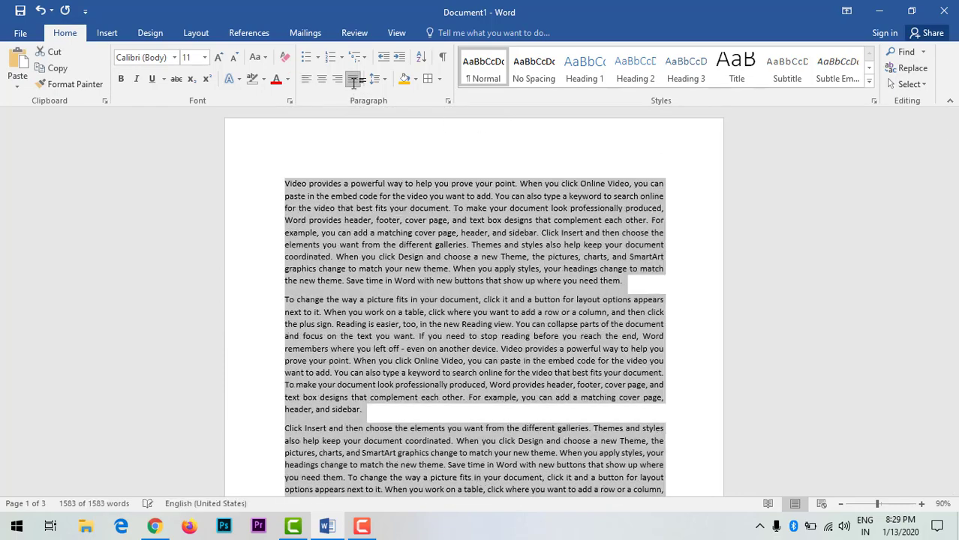
{"action": "left_click", "coordinate": [404, 220]}
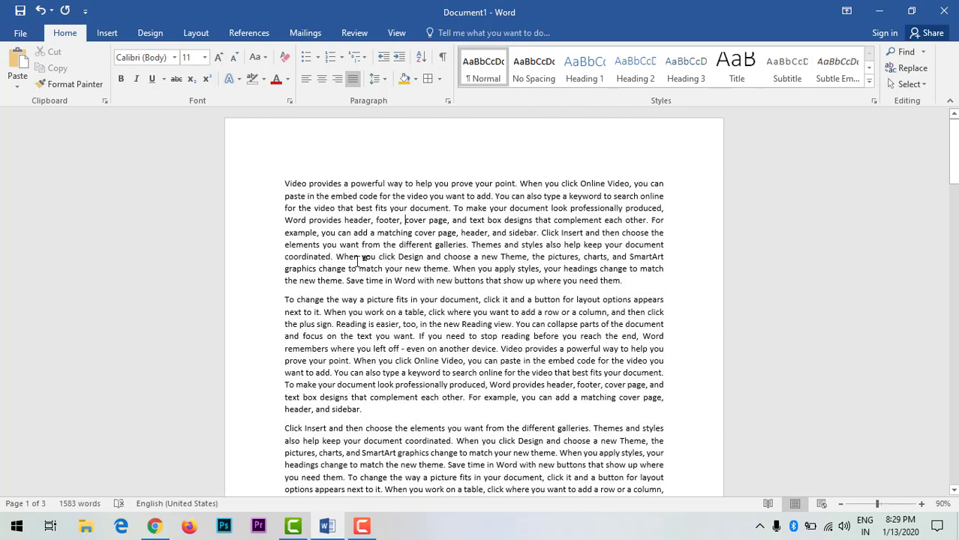
Step: Draw a text box over the first paragraph and move selected sample text into it
{"action": "left_click", "coordinate": [107, 33]}
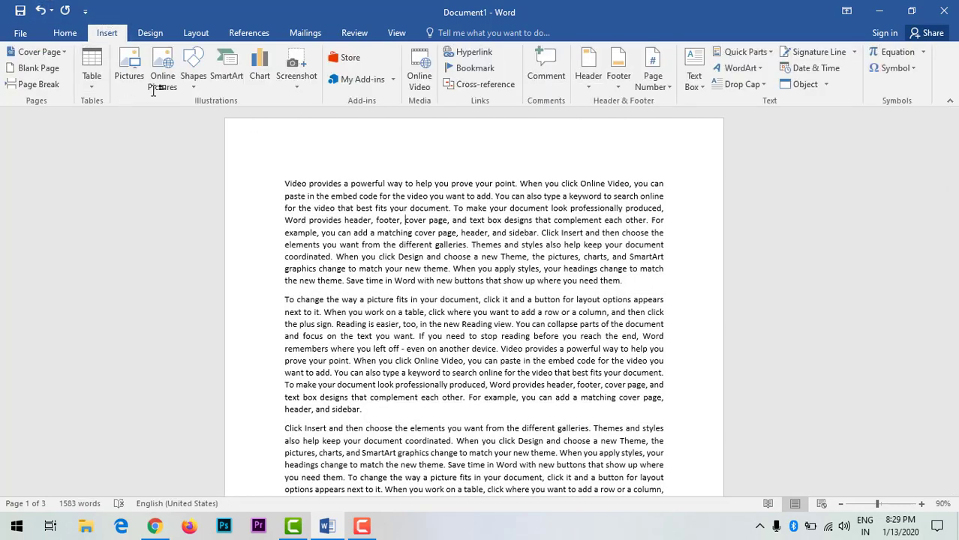
{"action": "left_click", "coordinate": [192, 78]}
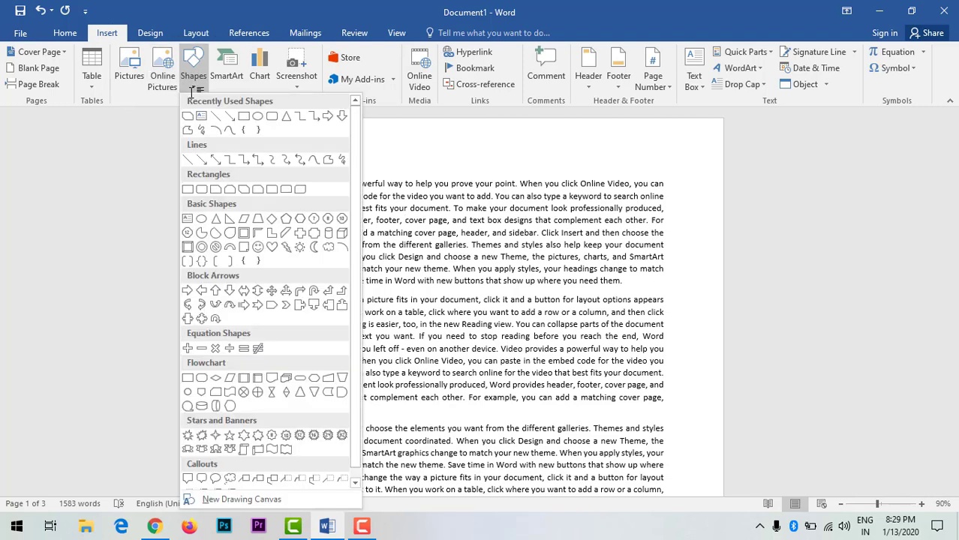
{"action": "left_click", "coordinate": [190, 219]}
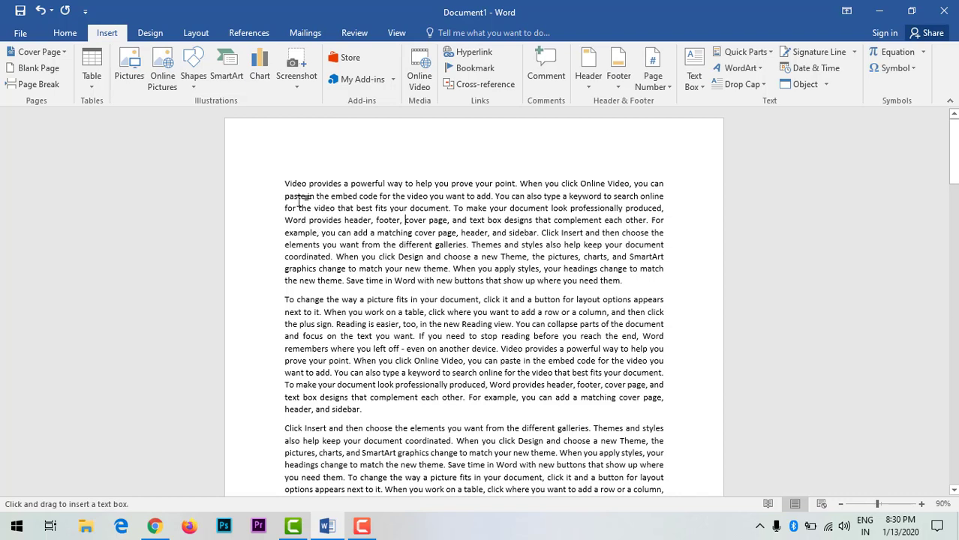
{"action": "mouse_move", "coordinate": [296, 205]}
{"action": "left_mouse_down"}
{"action": "mouse_move", "coordinate": [431, 341]}
{"action": "mouse_move", "coordinate": [424, 344]}
{"action": "left_mouse_up"}
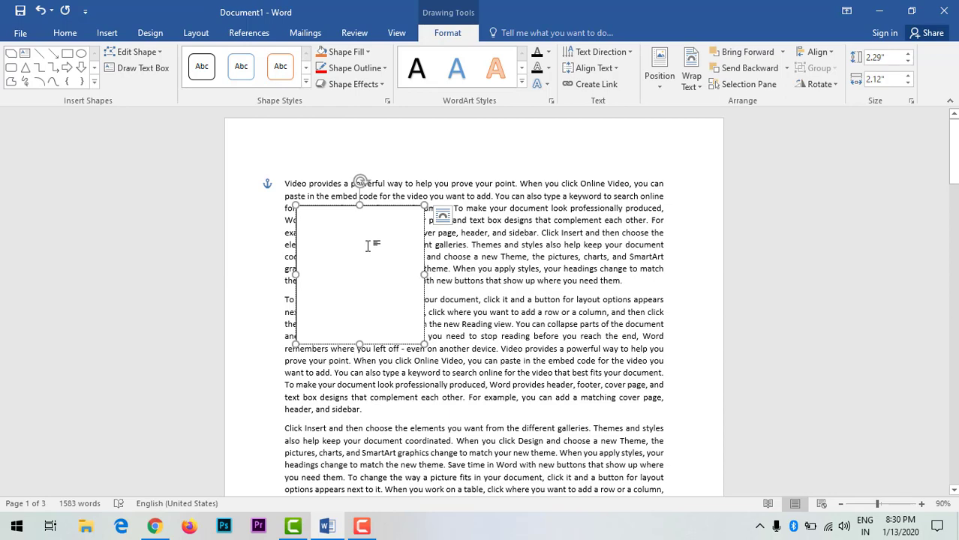
{"action": "left_click_drag", "start_coordinate": [307, 373], "coordinate": [578, 491]}
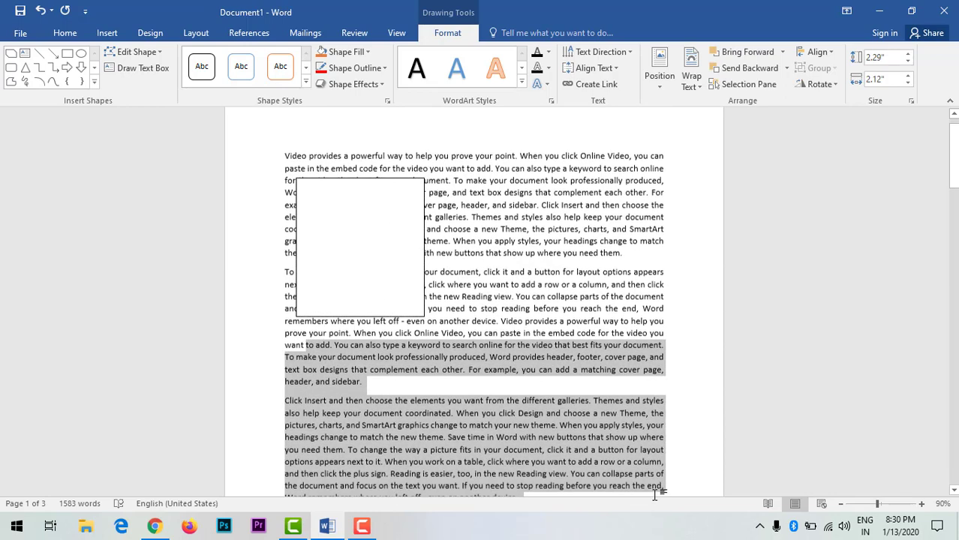
{"action": "left_click_drag", "start_coordinate": [376, 174], "coordinate": [375, 174]}
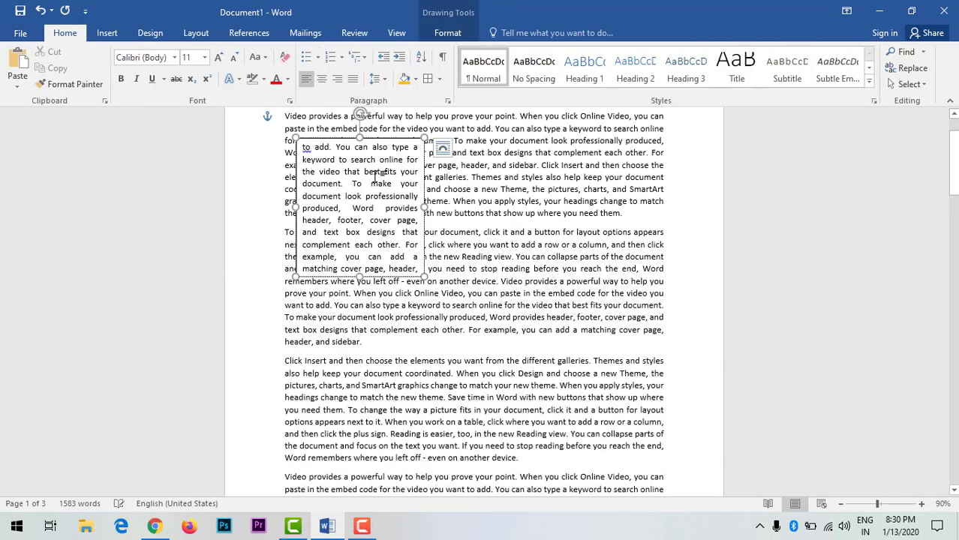
{"action": "left_click", "coordinate": [434, 203]}
Step: Set the text box to Square wrapping and align it with the left margin
{"action": "scroll", "coordinate": [419, 214], "scroll_direction": "up", "scroll_amount": 2}
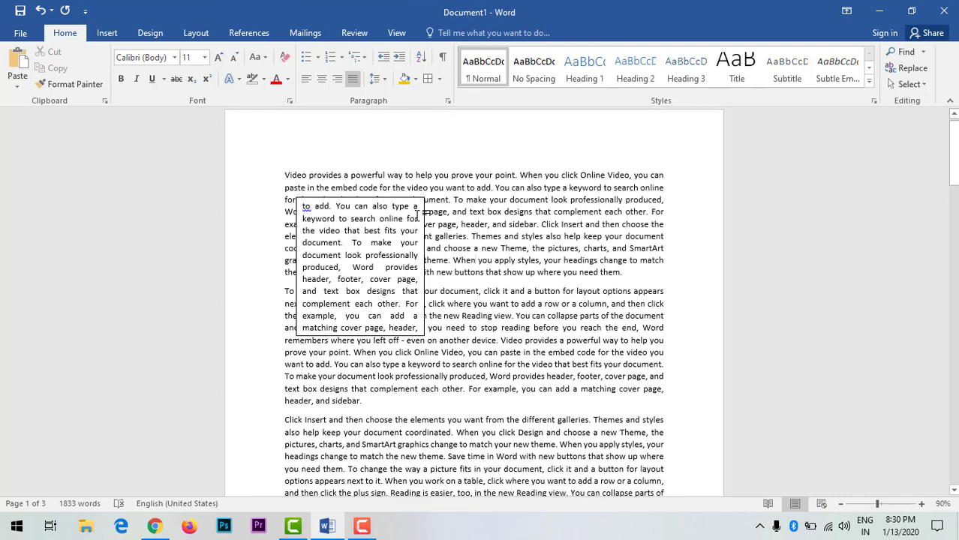
{"action": "left_click_drag", "start_coordinate": [408, 197], "coordinate": [390, 215]}
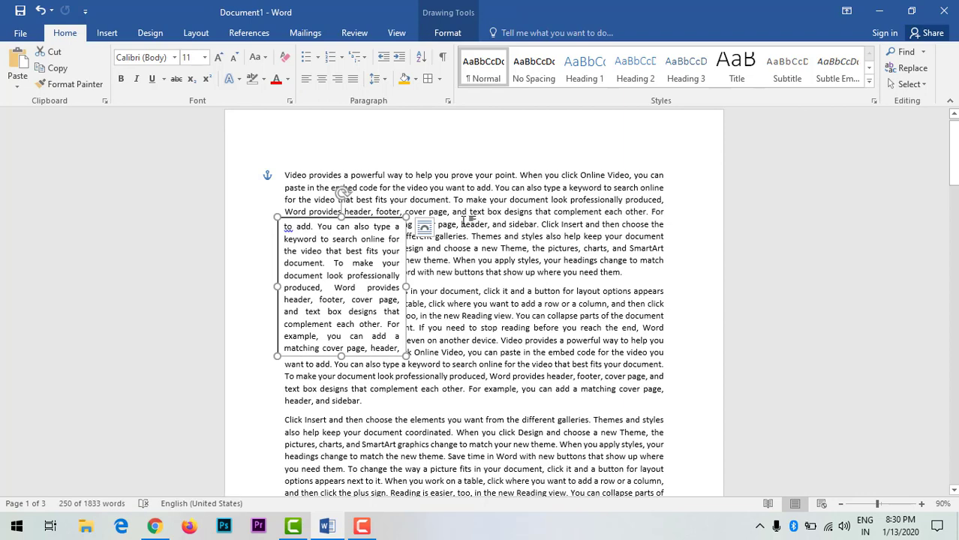
{"action": "left_click", "coordinate": [424, 227]}
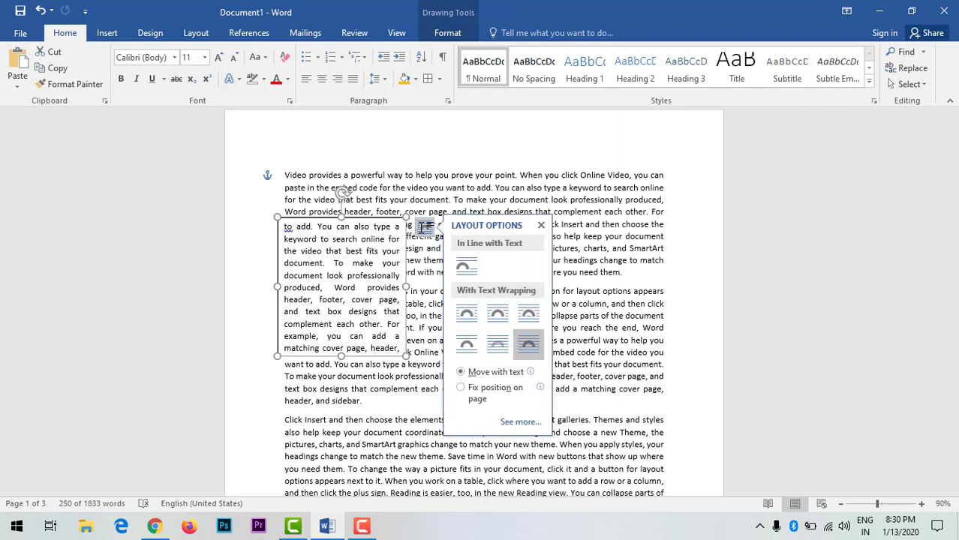
{"action": "left_click", "coordinate": [463, 321]}
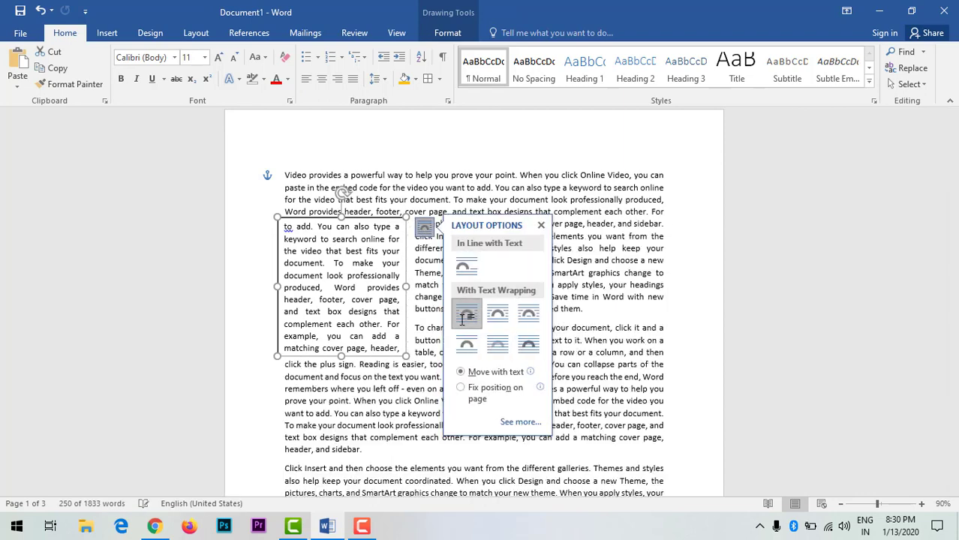
{"action": "left_click", "coordinate": [552, 188]}
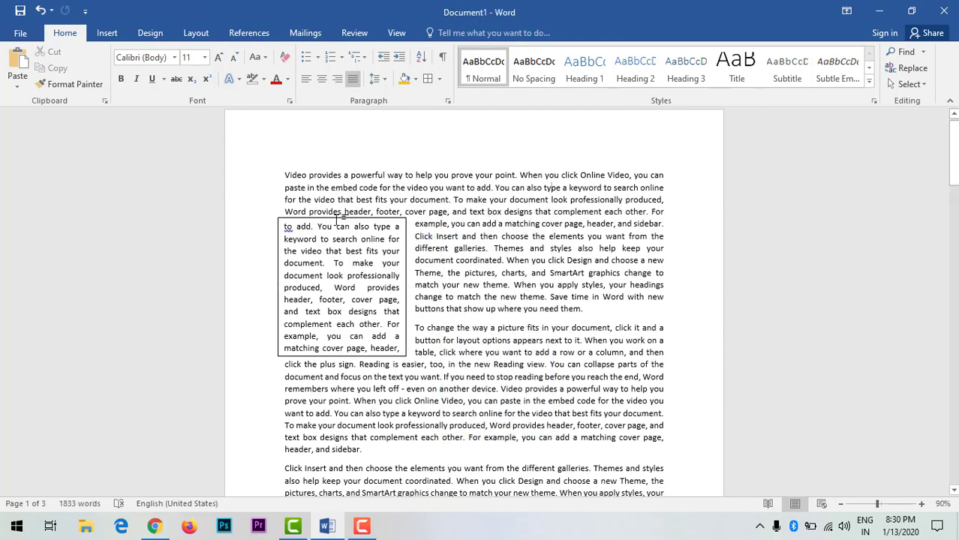
{"action": "left_click_drag", "start_coordinate": [337, 218], "coordinate": [356, 221]}
Step: Make all the text inside the text box subscript
{"action": "left_click", "coordinate": [508, 260]}
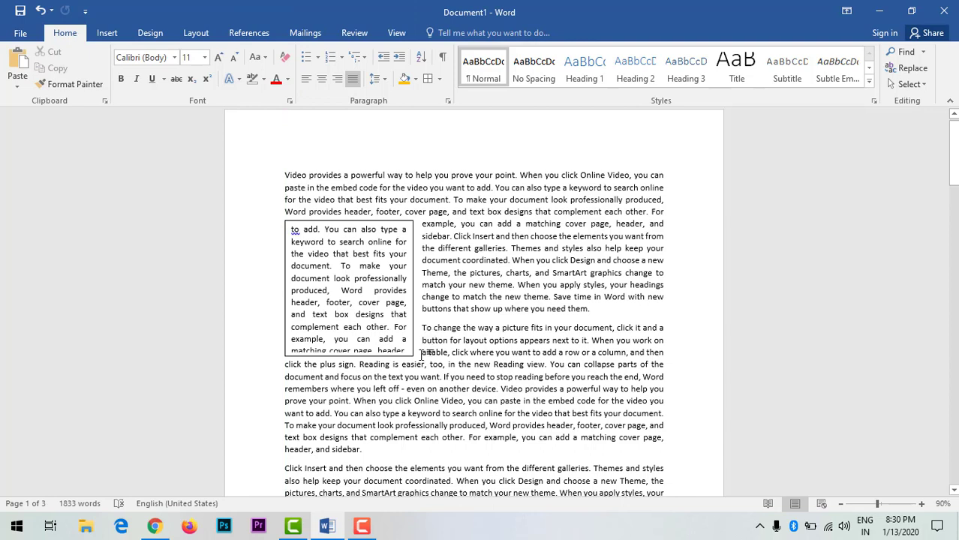
{"action": "left_click", "coordinate": [308, 233]}
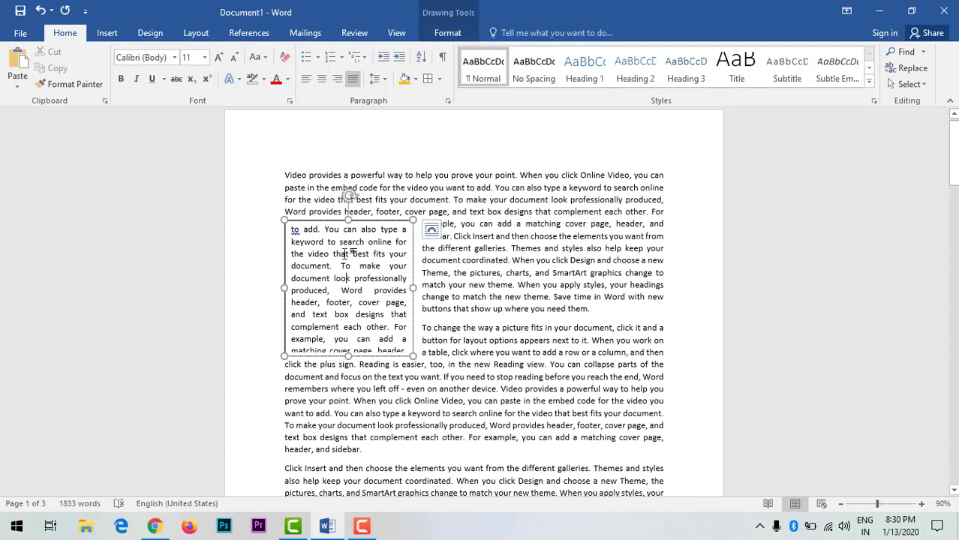
{"action": "key", "text": "ctrl+a"}
{"action": "key", "text": "ctrl+equal"}
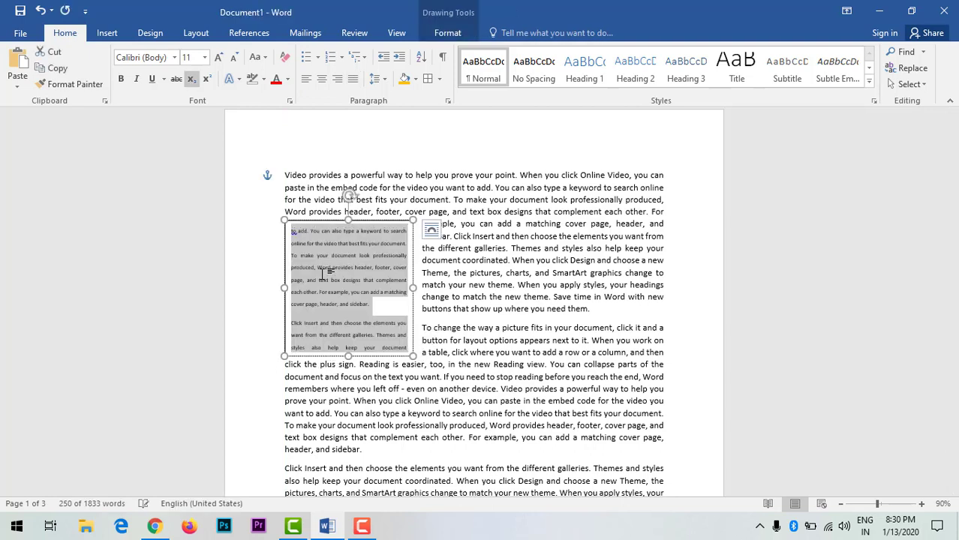
{"action": "left_click", "coordinate": [501, 255]}
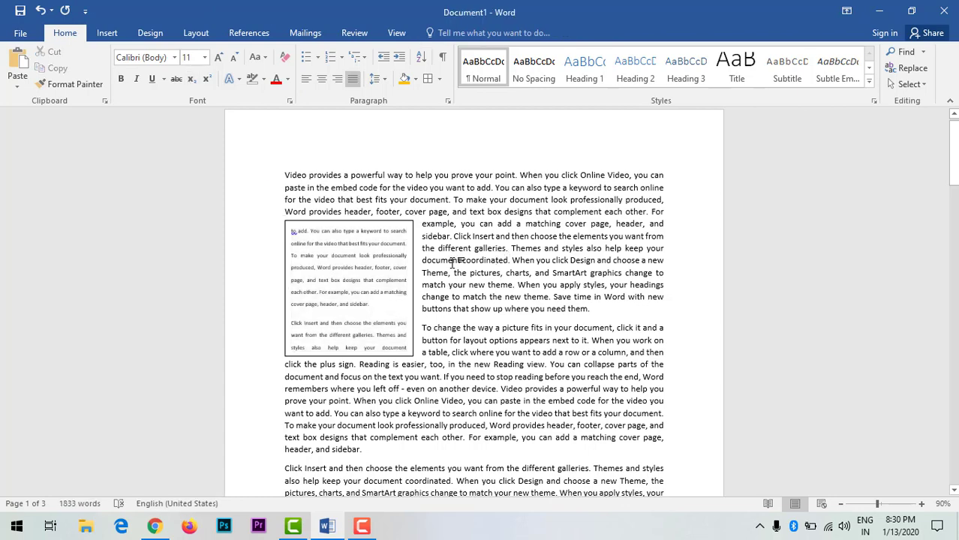
Step: Select everything in the document and delete it
{"action": "scroll", "coordinate": [452, 263], "scroll_direction": "down", "scroll_amount": 2}
{"action": "scroll", "coordinate": [427, 286], "scroll_direction": "up", "scroll_amount": 2}
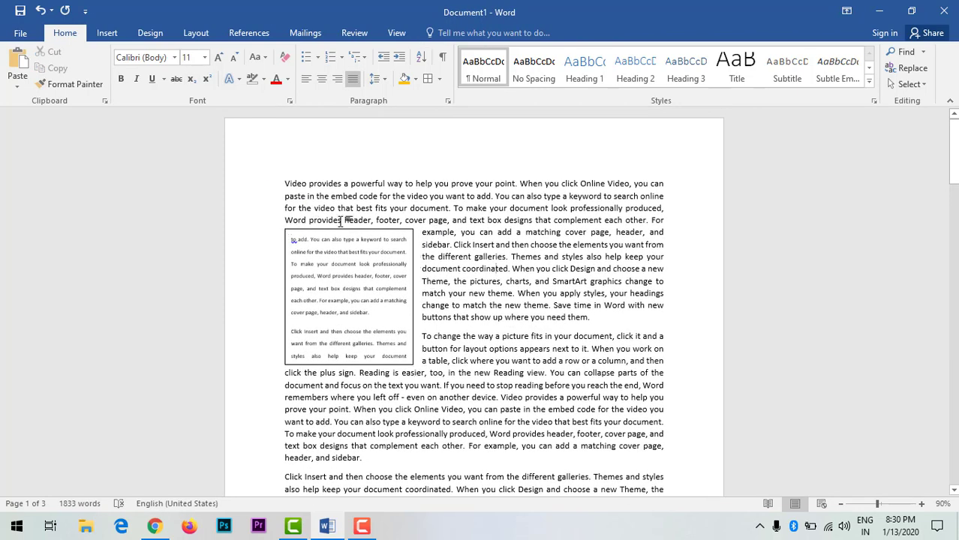
{"action": "key", "text": "ctrl+a"}
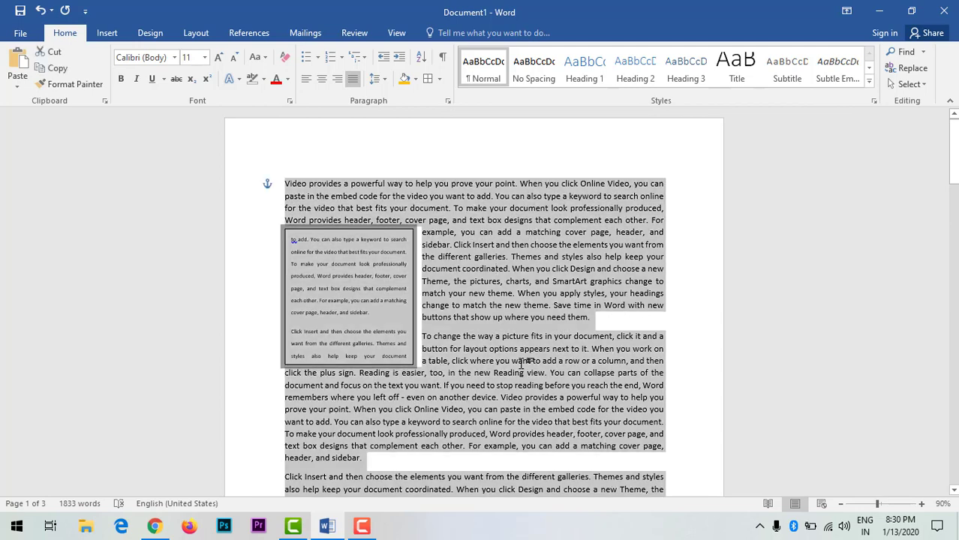
{"action": "key", "text": "Delete"}
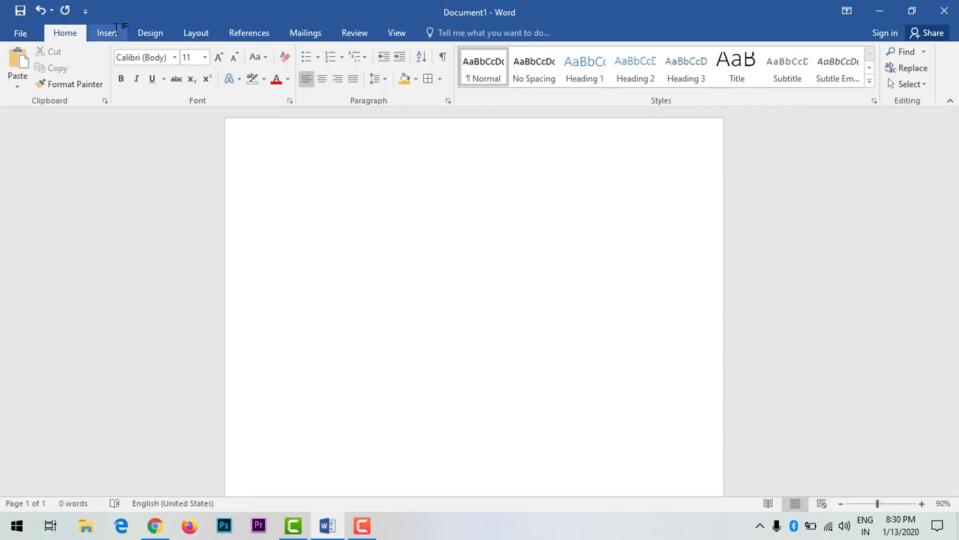
Step: Draw an oval circle about 2.14" by 2.28" near the top centre of the page
{"action": "left_click", "coordinate": [107, 32]}
{"action": "left_click", "coordinate": [194, 83]}
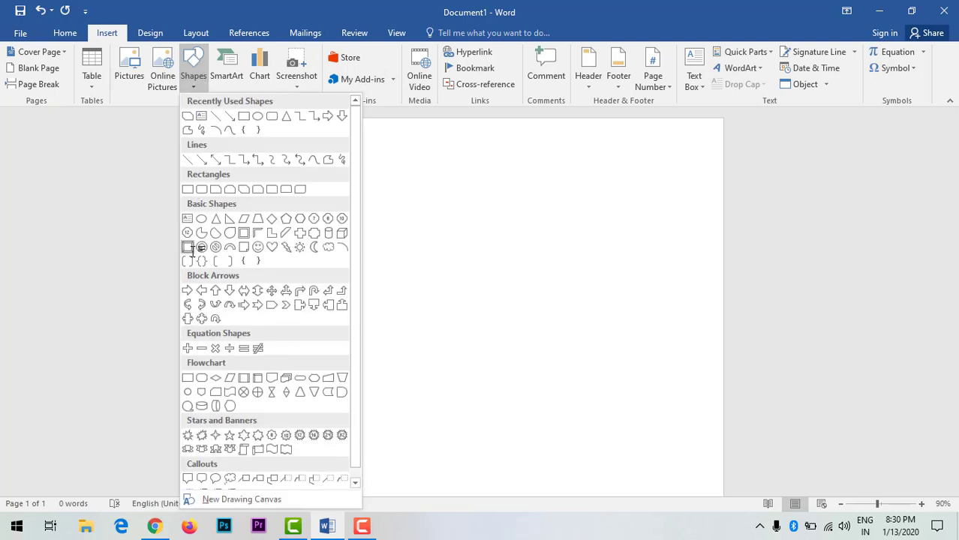
{"action": "left_click", "coordinate": [200, 218]}
{"action": "left_click_drag", "start_coordinate": [565, 333], "coordinate": [428, 203]}
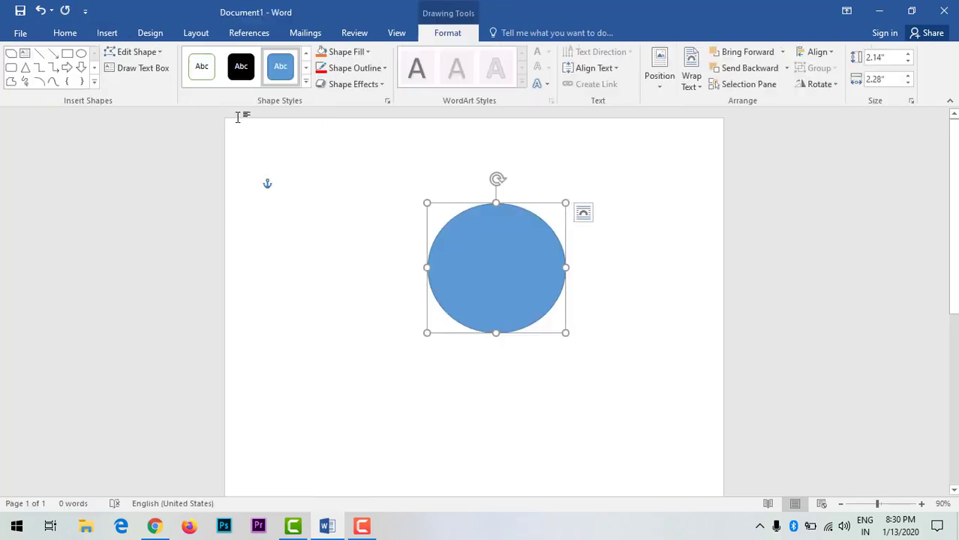
{"action": "left_click", "coordinate": [306, 82]}
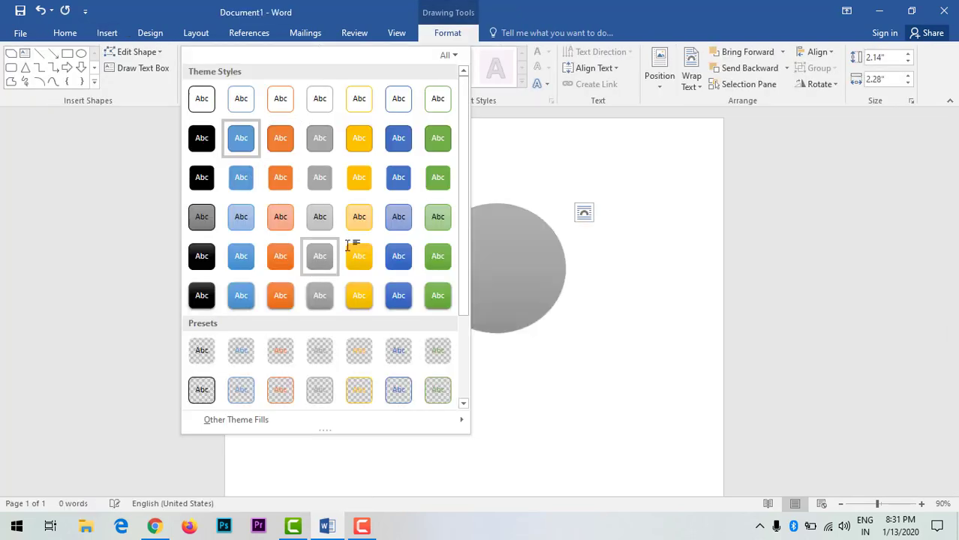
{"action": "left_click", "coordinate": [529, 246]}
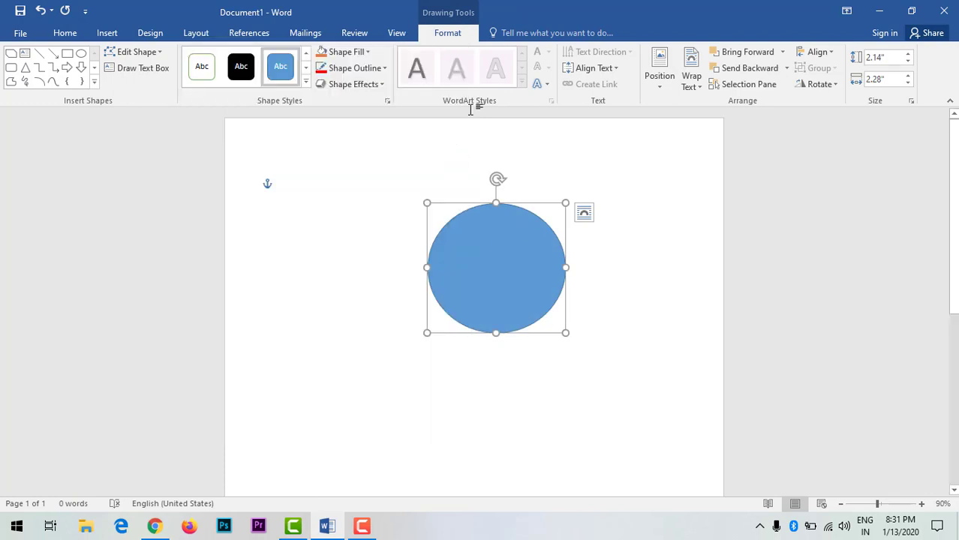
Step: Reopen the Shapes gallery from the Insert tab
{"action": "left_click", "coordinate": [108, 33]}
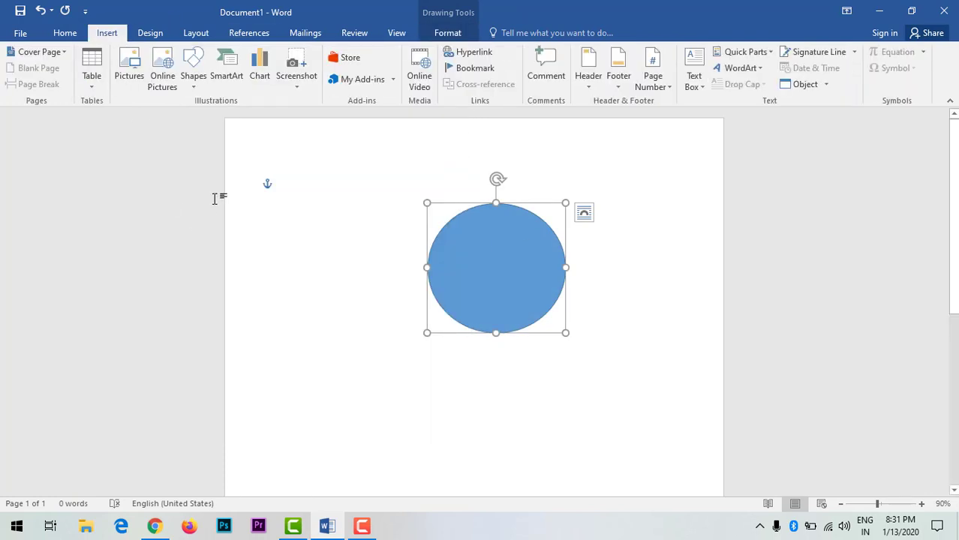
{"action": "left_click", "coordinate": [193, 75]}
{"action": "scroll", "coordinate": [223, 352], "scroll_direction": "down", "scroll_amount": 1}
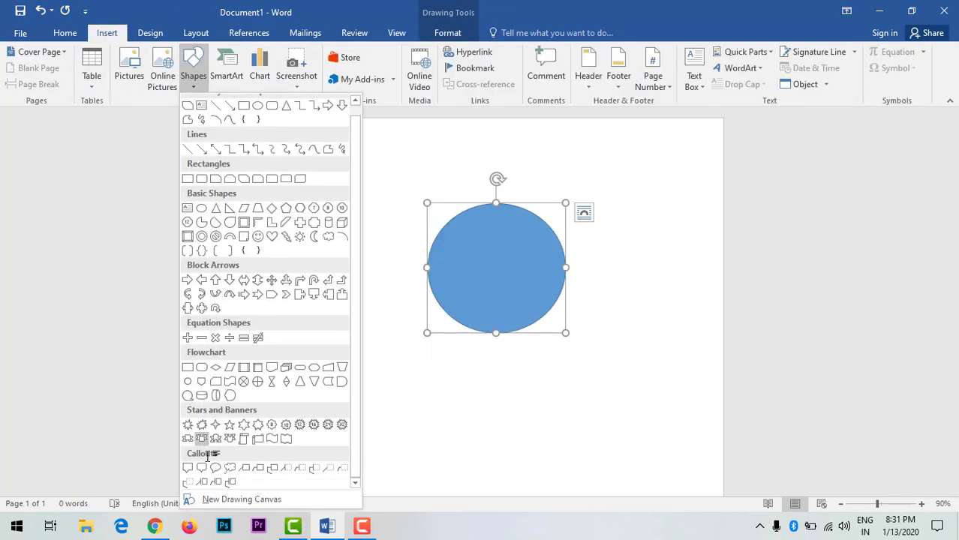
Step: Draw a cloud callout left of the circle with its tail bubbles pointing toward the circle
{"action": "left_click", "coordinate": [231, 466]}
{"action": "left_click_drag", "start_coordinate": [230, 246], "coordinate": [415, 435]}
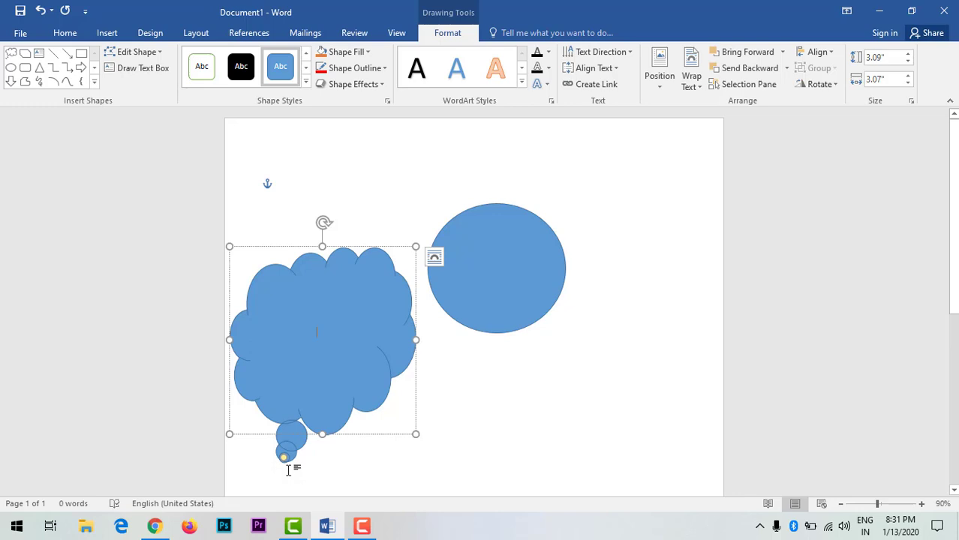
{"action": "left_click_drag", "start_coordinate": [285, 457], "coordinate": [692, 137]}
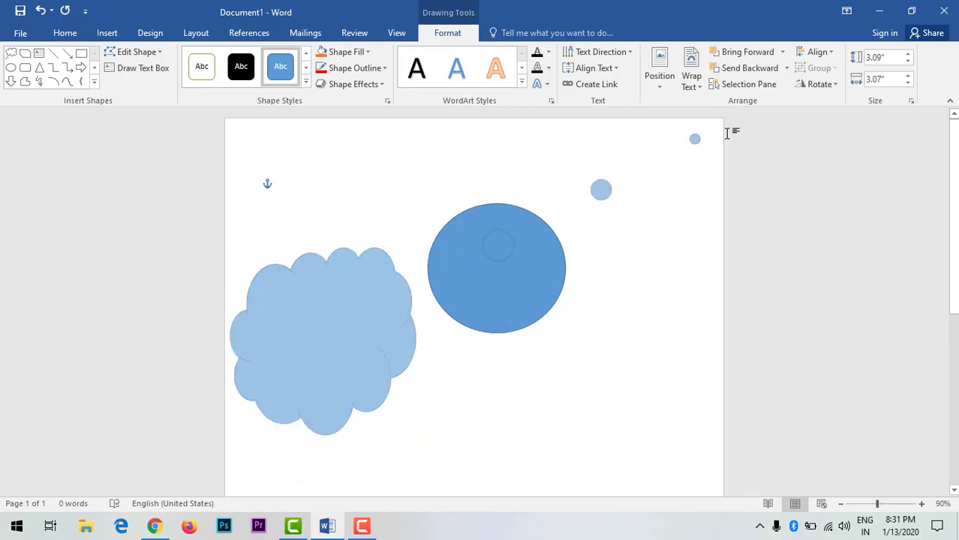
{"action": "mouse_move", "coordinate": [692, 137]}
{"action": "left_mouse_down"}
{"action": "mouse_move", "coordinate": [619, 476]}
{"action": "mouse_move", "coordinate": [374, 169]}
{"action": "mouse_move", "coordinate": [580, 180]}
{"action": "left_mouse_up"}
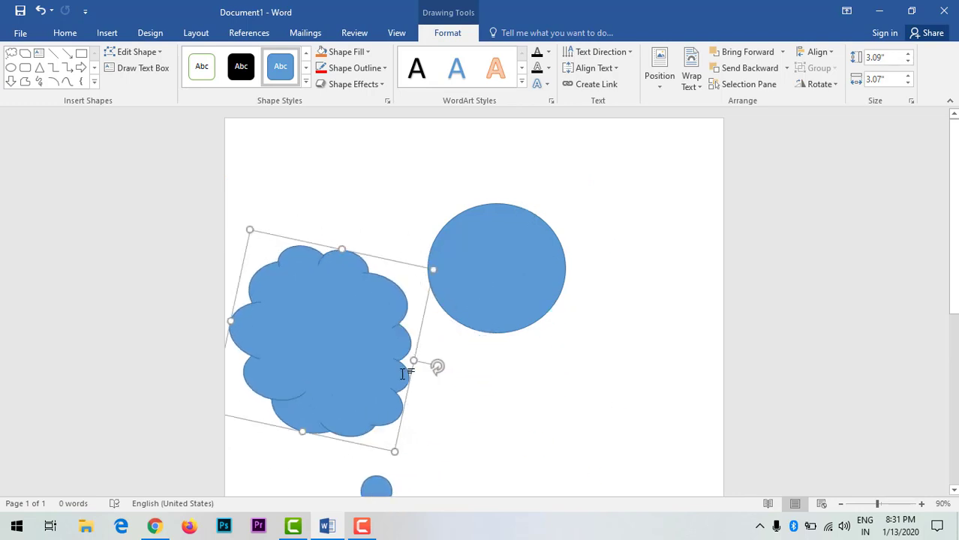
{"action": "mouse_move", "coordinate": [323, 221]}
{"action": "left_mouse_down"}
{"action": "mouse_move", "coordinate": [240, 256]}
{"action": "mouse_move", "coordinate": [351, 223]}
{"action": "left_mouse_up"}
{"action": "left_click", "coordinate": [266, 185]}
Step: Reopen the Shapes gallery from the Insert tab
{"action": "left_click", "coordinate": [107, 33]}
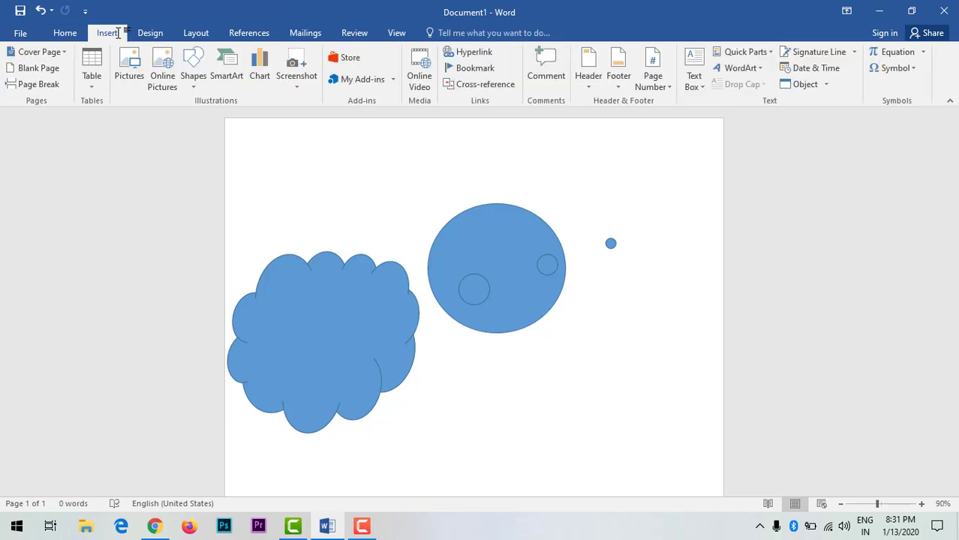
{"action": "left_click", "coordinate": [190, 85]}
{"action": "scroll", "coordinate": [218, 315], "scroll_direction": "down", "scroll_amount": 1}
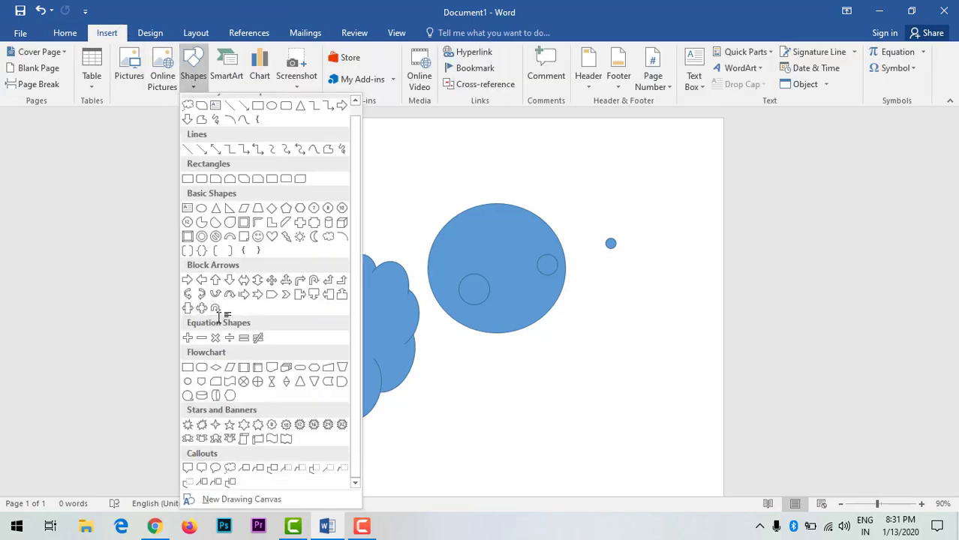
Step: Draw a plus shape below the circle and adjust the thickness of its arms
{"action": "left_click", "coordinate": [188, 339]}
{"action": "left_click_drag", "start_coordinate": [499, 374], "coordinate": [595, 471]}
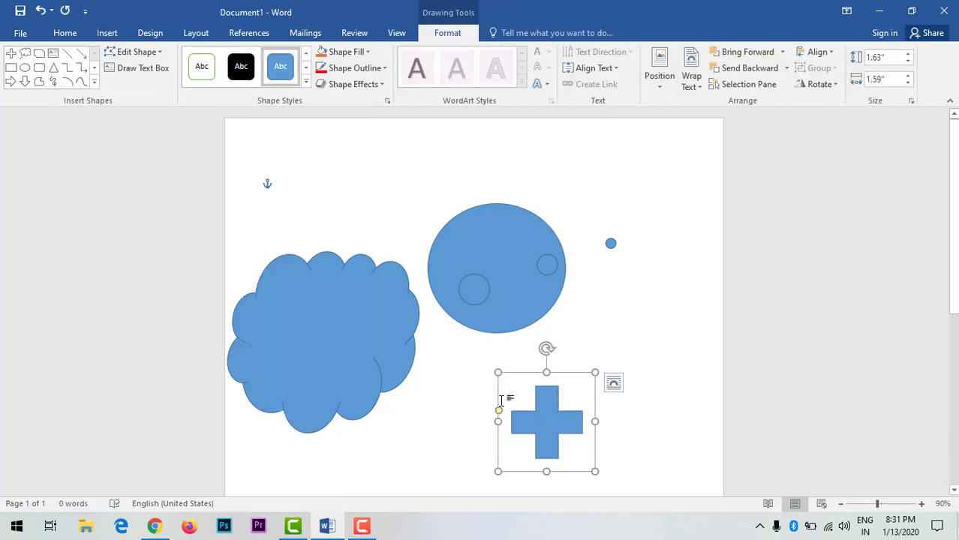
{"action": "left_click_drag", "start_coordinate": [499, 410], "coordinate": [498, 409]}
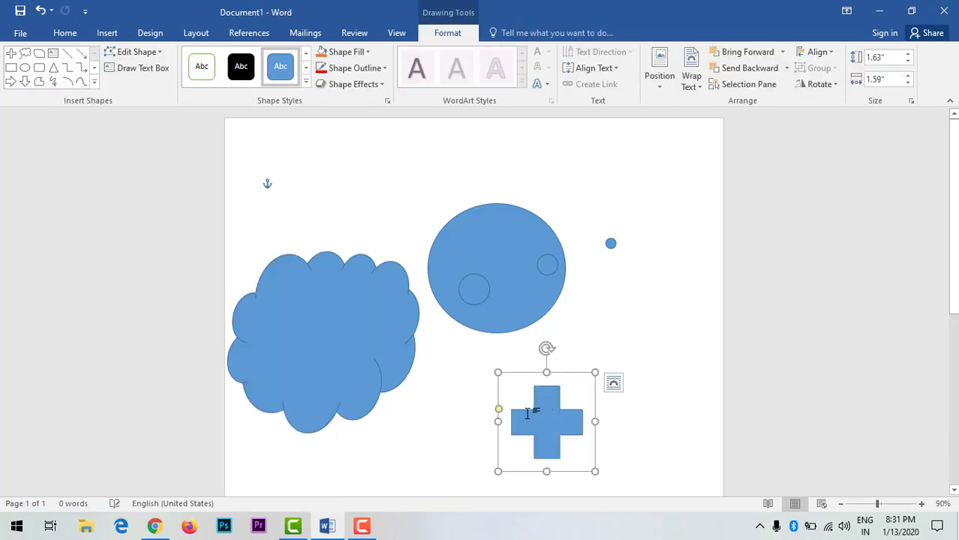
{"action": "mouse_move", "coordinate": [499, 408]}
{"action": "left_mouse_down"}
{"action": "mouse_move", "coordinate": [520, 405]}
{"action": "mouse_move", "coordinate": [414, 414]}
{"action": "left_mouse_up"}
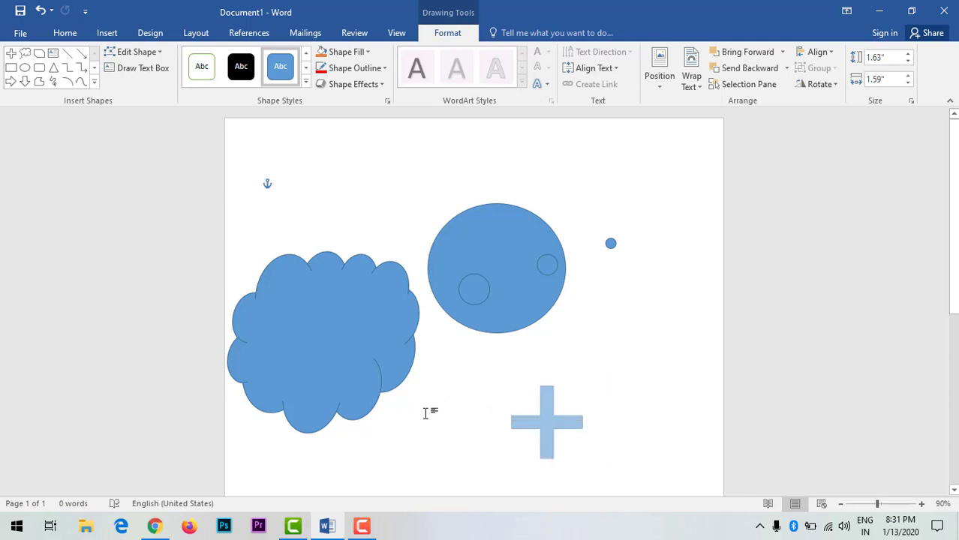
{"action": "mouse_move", "coordinate": [414, 414]}
{"action": "left_mouse_down"}
{"action": "mouse_move", "coordinate": [557, 401]}
{"action": "mouse_move", "coordinate": [499, 410]}
{"action": "left_mouse_up"}
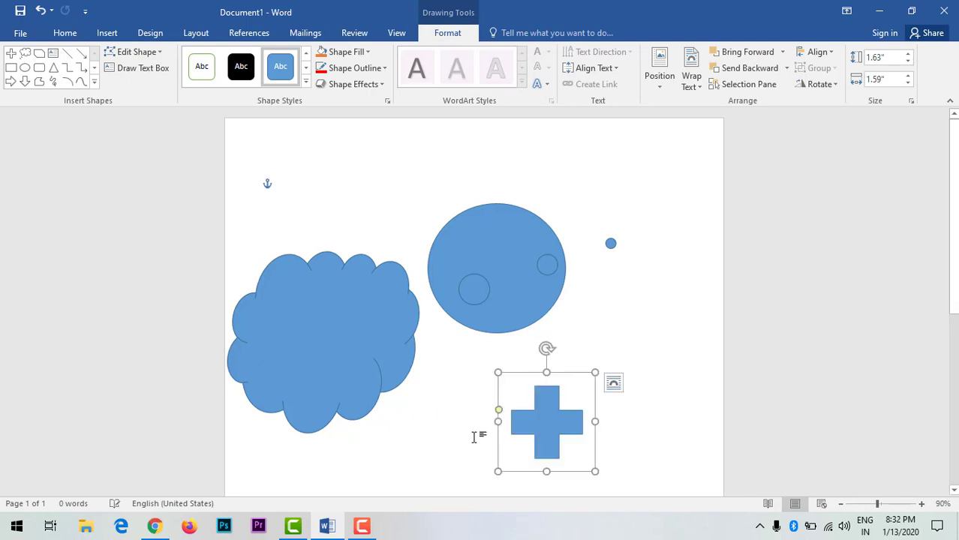
Step: Check the plus shape's layout position settings, cancel without changes, and deselect it
{"action": "left_click", "coordinate": [614, 384]}
{"action": "left_click", "coordinate": [709, 497]}
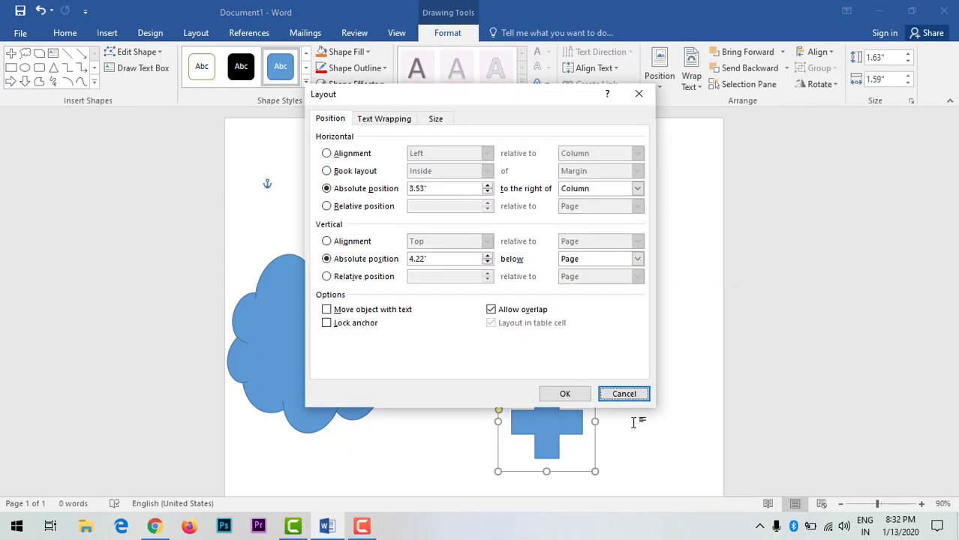
{"action": "left_click", "coordinate": [629, 394]}
{"action": "left_click", "coordinate": [616, 319]}
Step: Delete all the shapes and insert a Vertical Picture Accent List SmartArt graphic
{"action": "key", "text": "ctrl+a"}
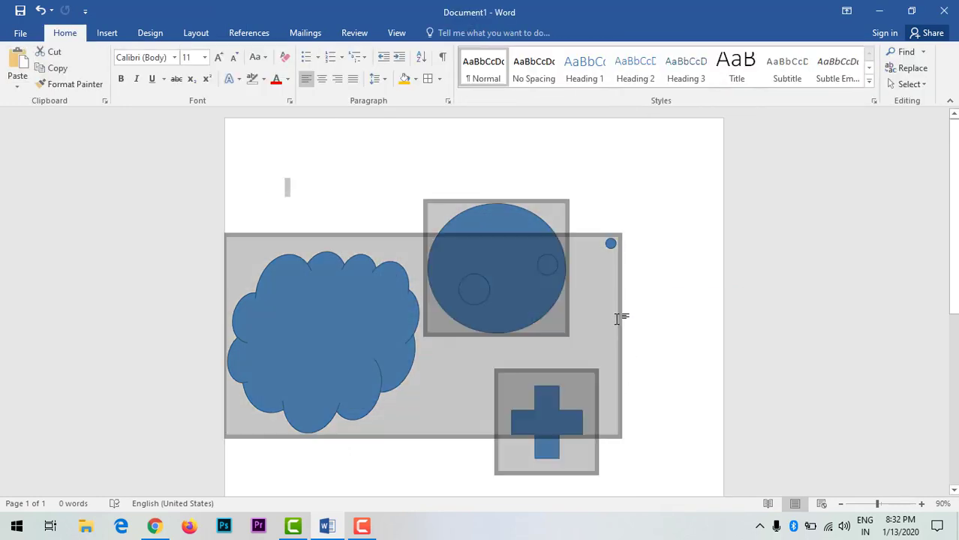
{"action": "key", "text": "Delete"}
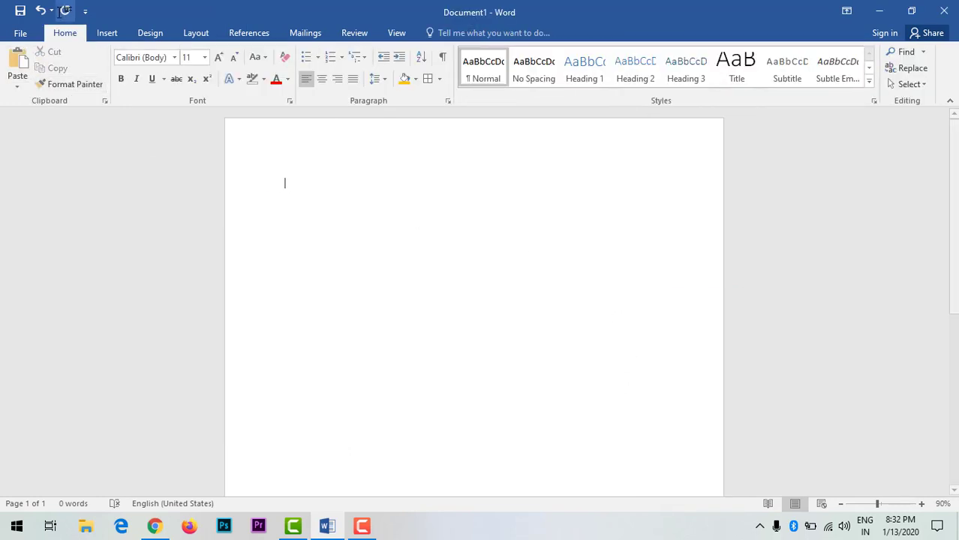
{"action": "left_click", "coordinate": [97, 24]}
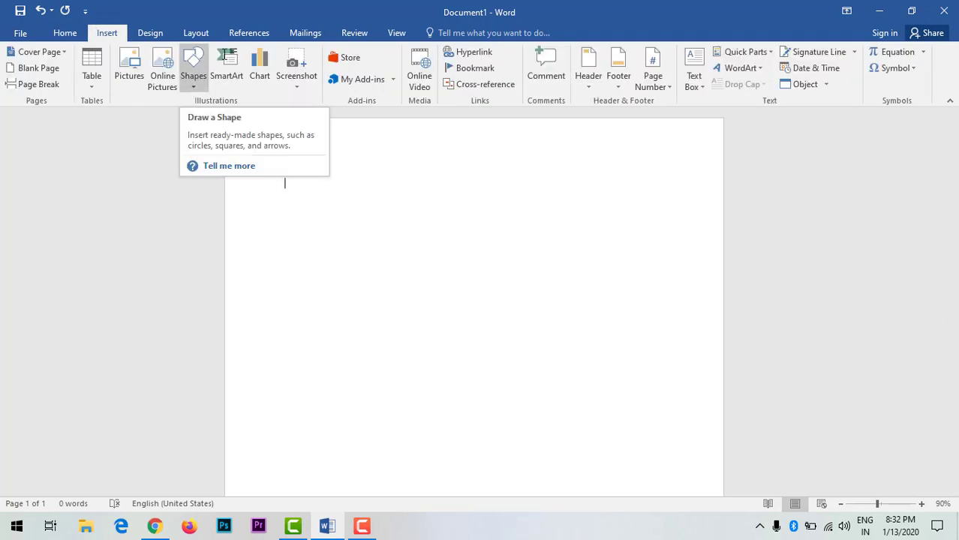
{"action": "left_click", "coordinate": [227, 69]}
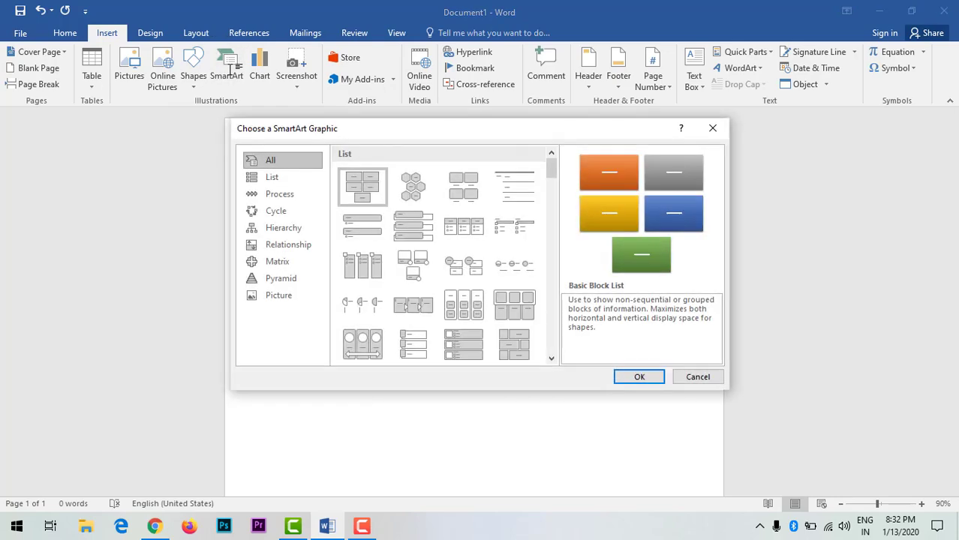
{"action": "left_click", "coordinate": [279, 194]}
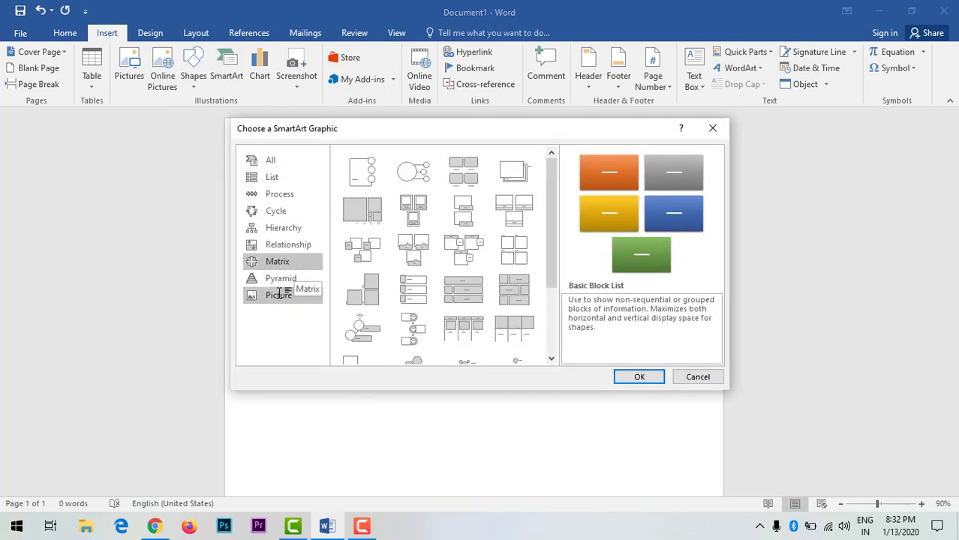
{"action": "left_click", "coordinate": [271, 177]}
{"action": "scroll", "coordinate": [465, 270], "scroll_direction": "down", "scroll_amount": 5}
{"action": "left_click", "coordinate": [362, 260]}
{"action": "left_click", "coordinate": [368, 220]}
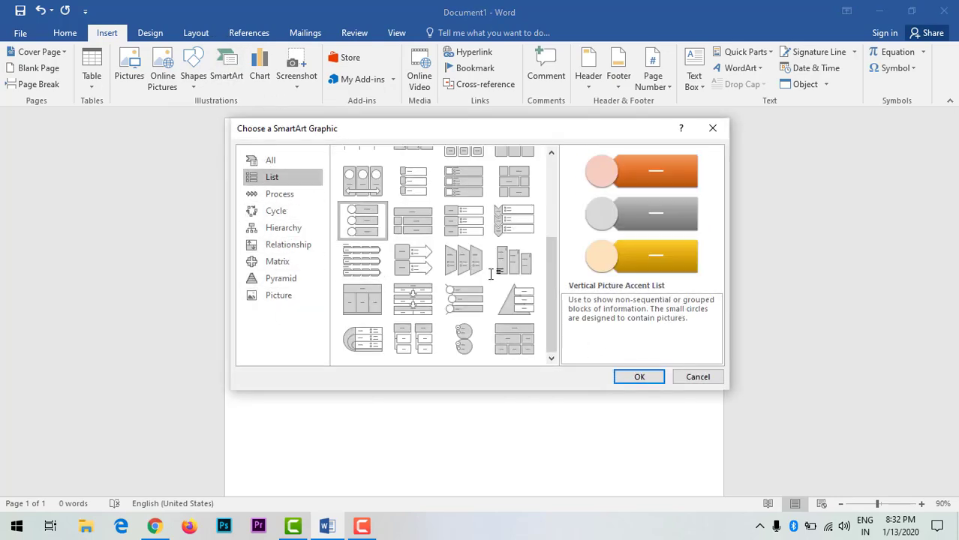
{"action": "left_click", "coordinate": [637, 375]}
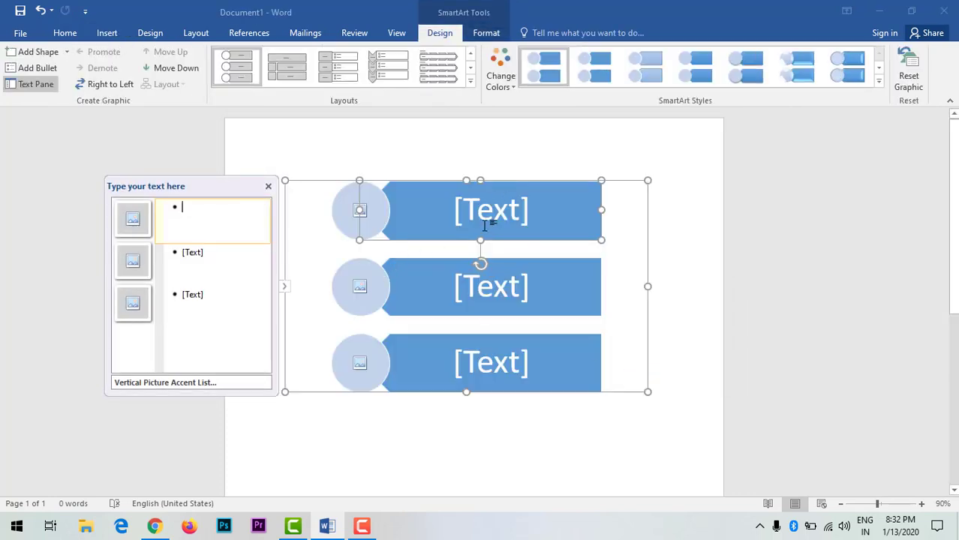
Step: Insert the facebook image from Downloads into the first SmartArt picture circle
{"action": "left_click", "coordinate": [143, 218]}
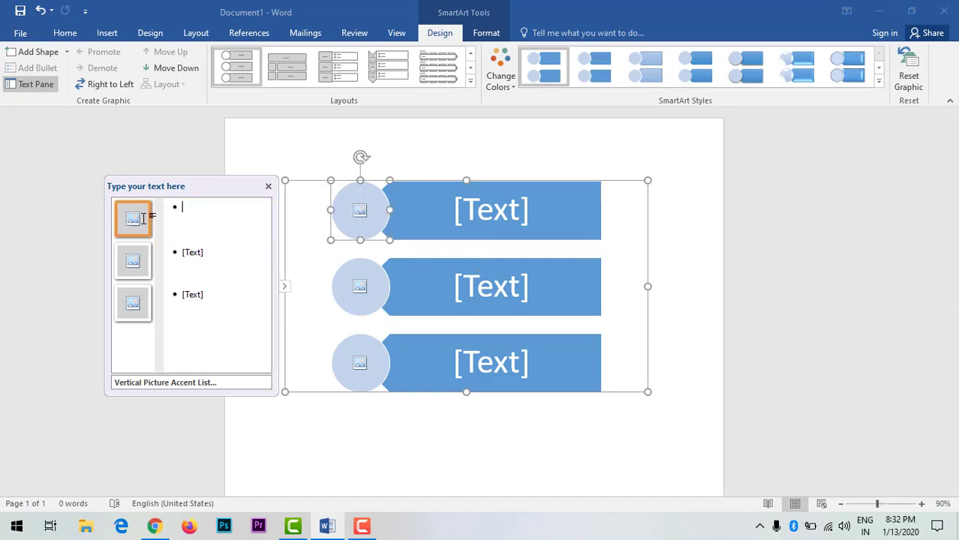
{"action": "left_click", "coordinate": [133, 219]}
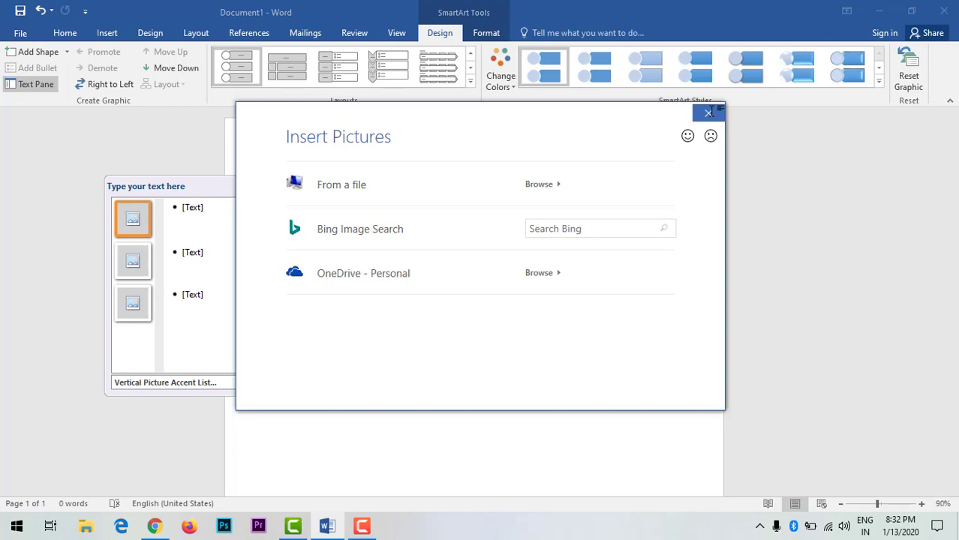
{"action": "left_click", "coordinate": [540, 184]}
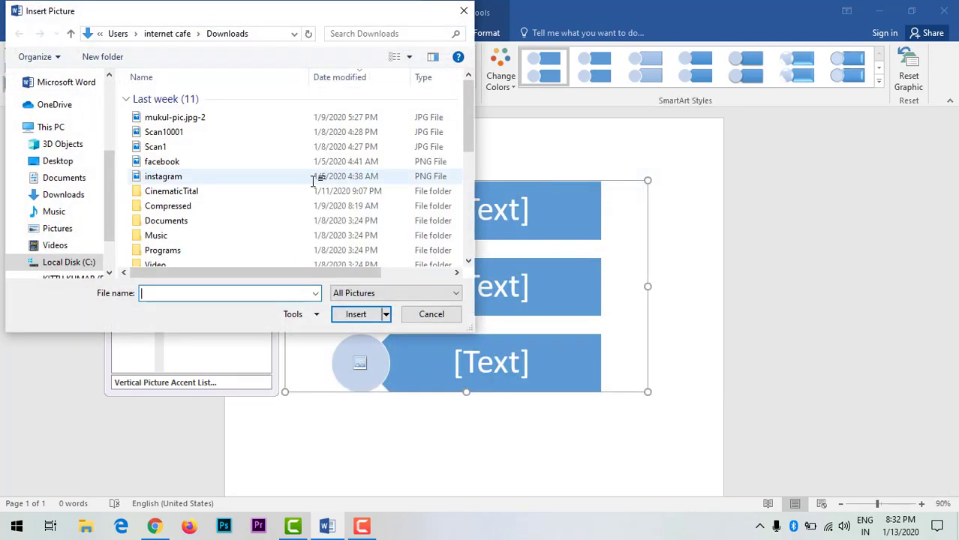
{"action": "left_click", "coordinate": [178, 163]}
{"action": "left_click", "coordinate": [359, 313]}
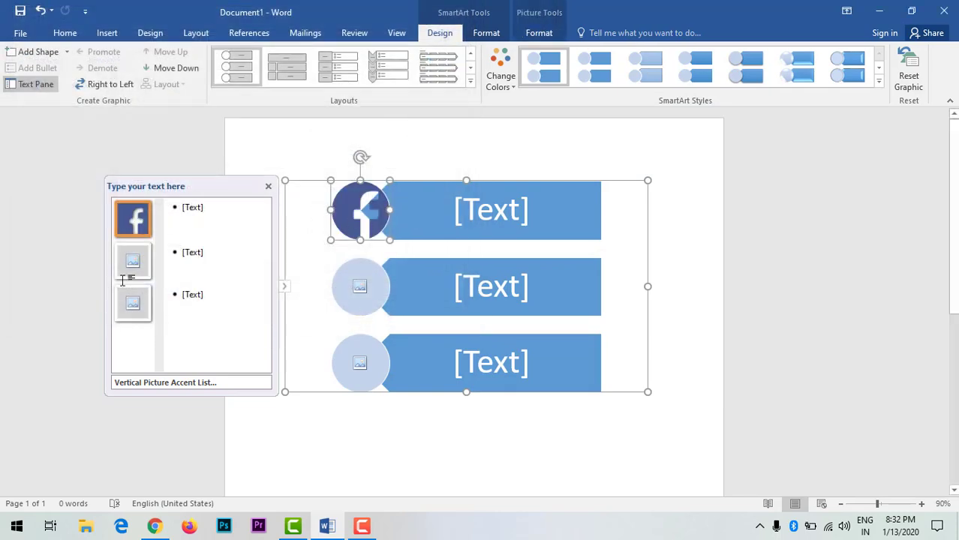
Step: Insert the instagram image into the second picture circle
{"action": "left_click", "coordinate": [148, 257]}
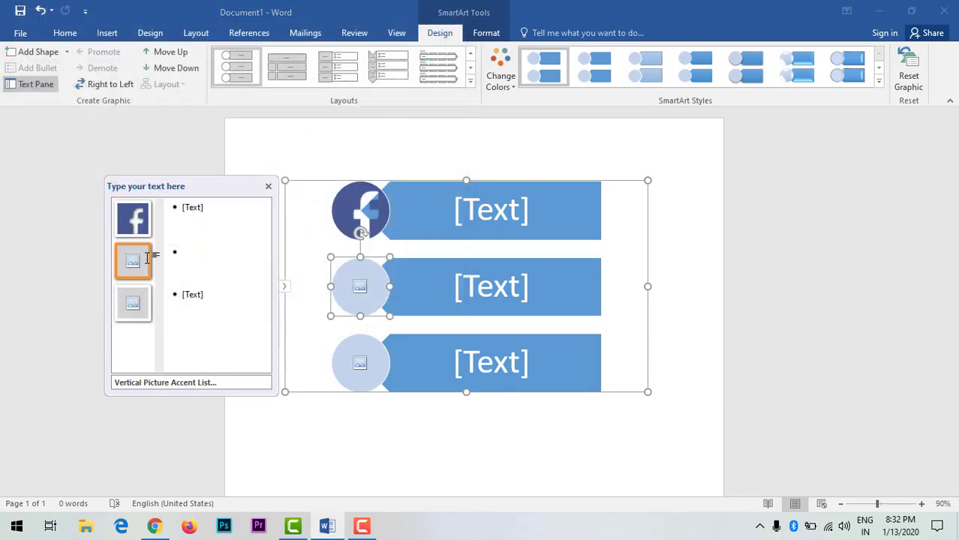
{"action": "left_click", "coordinate": [134, 263]}
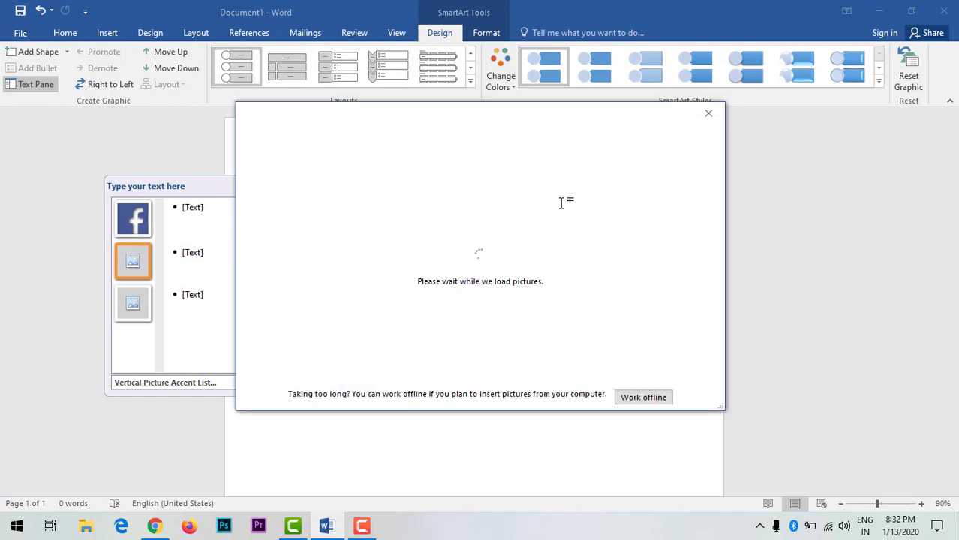
{"action": "left_click", "coordinate": [555, 182]}
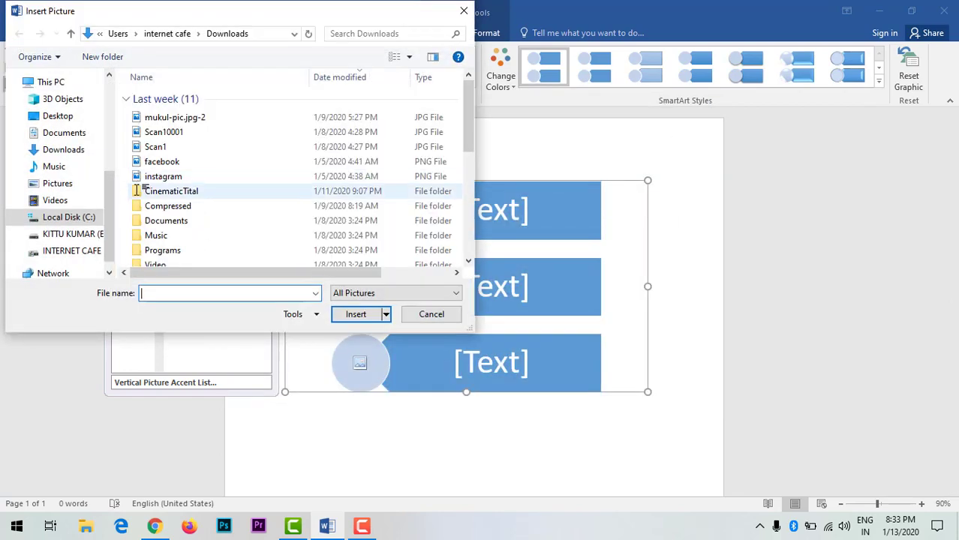
{"action": "left_click", "coordinate": [158, 176]}
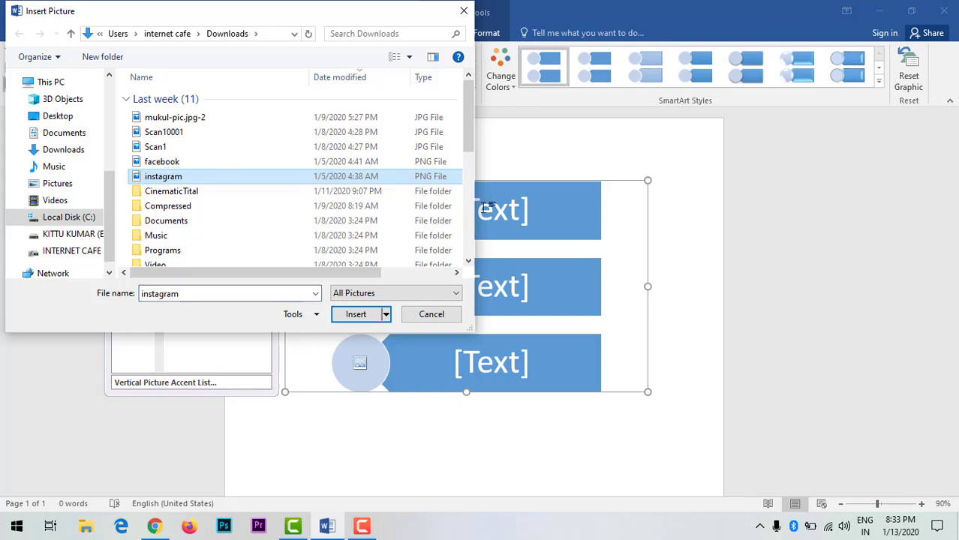
{"action": "left_click", "coordinate": [354, 314]}
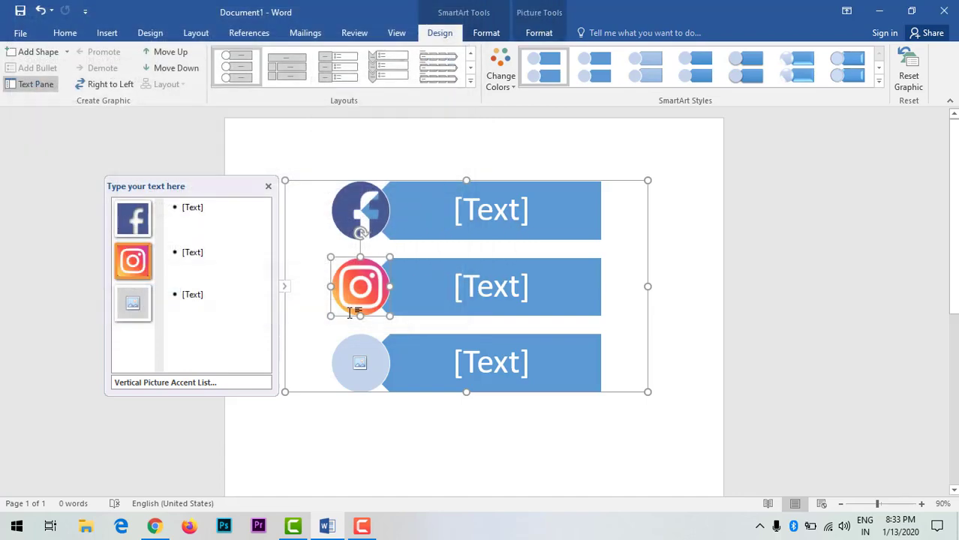
Step: Insert the facebook image into the third picture circle
{"action": "left_click", "coordinate": [134, 304]}
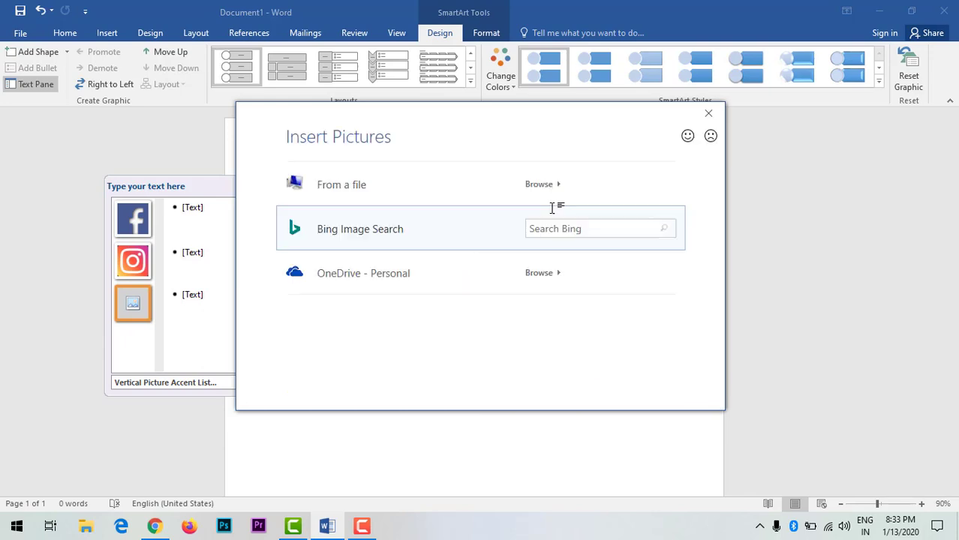
{"action": "left_click", "coordinate": [543, 179]}
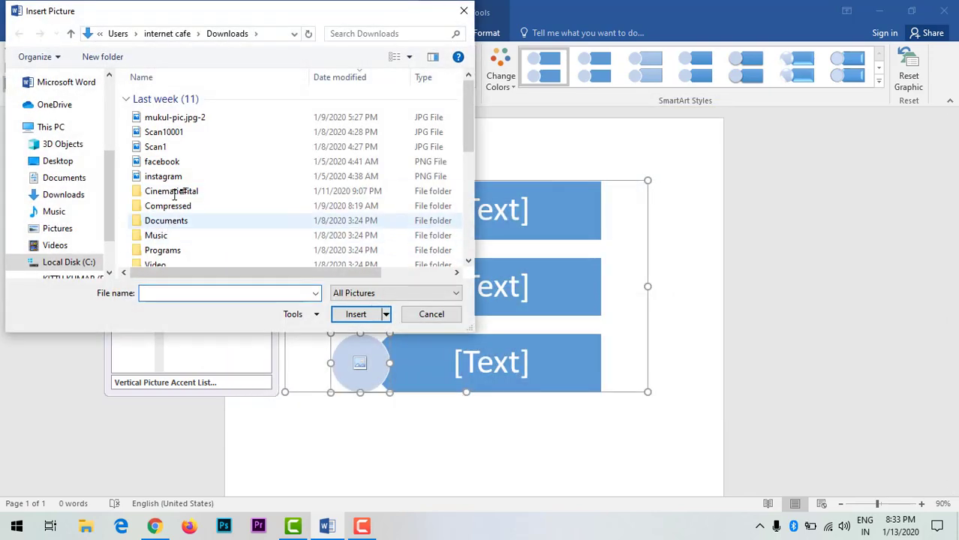
{"action": "left_click", "coordinate": [178, 161]}
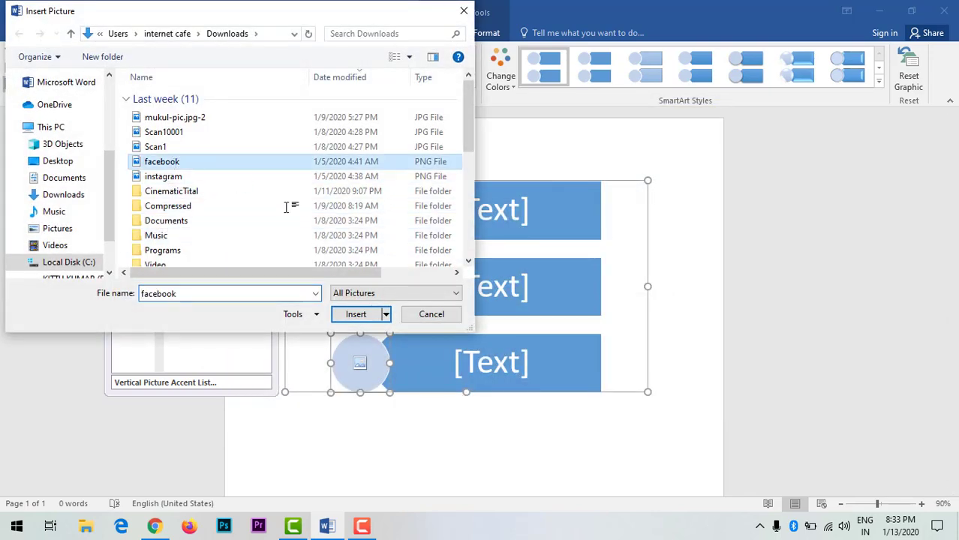
{"action": "left_click", "coordinate": [377, 312]}
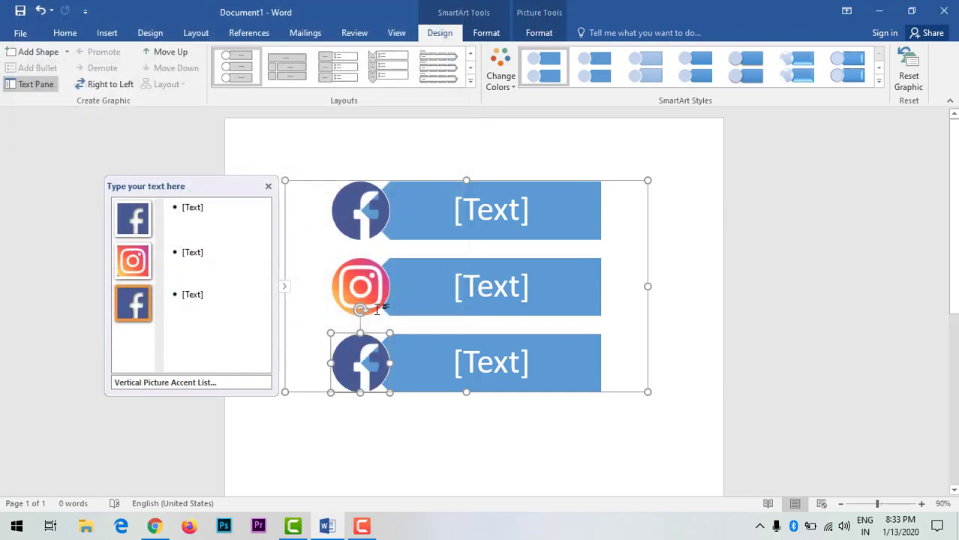
Step: Type SIKHO SIKHAO, FACEBOOK and GOOGLE into the three SmartArt text entries, then click off the graphic
{"action": "left_click", "coordinate": [195, 209]}
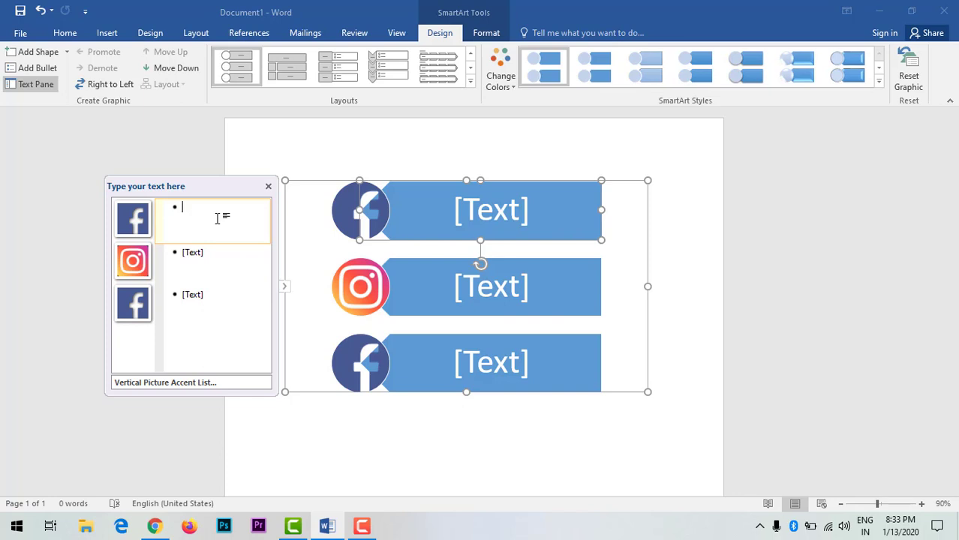
{"action": "type", "text": "SIKHO S"}
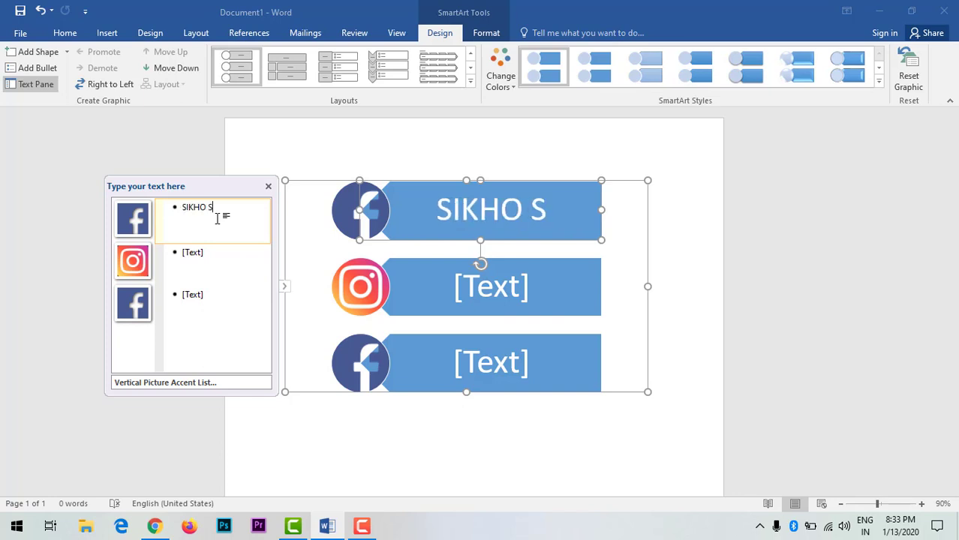
{"action": "type", "text": "IKHAO"}
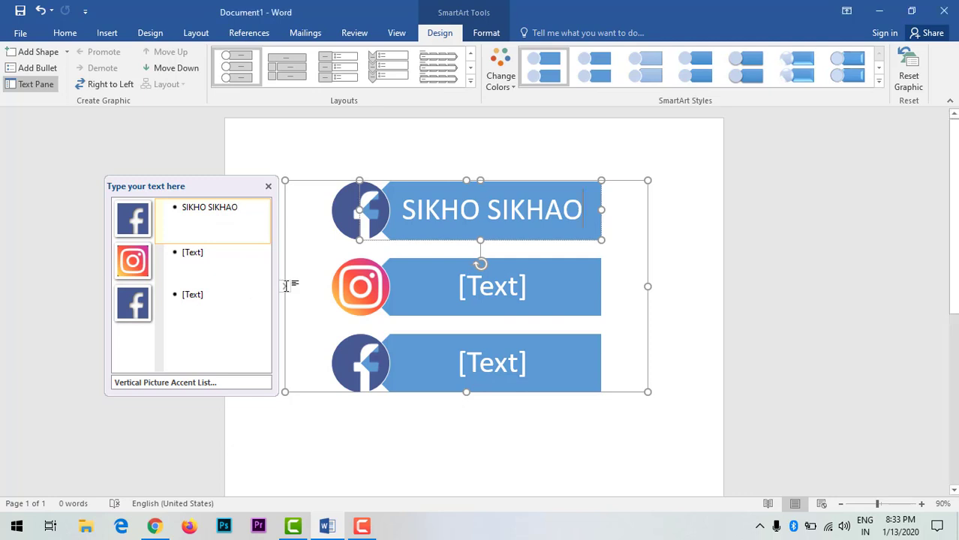
{"action": "left_click", "coordinate": [200, 258]}
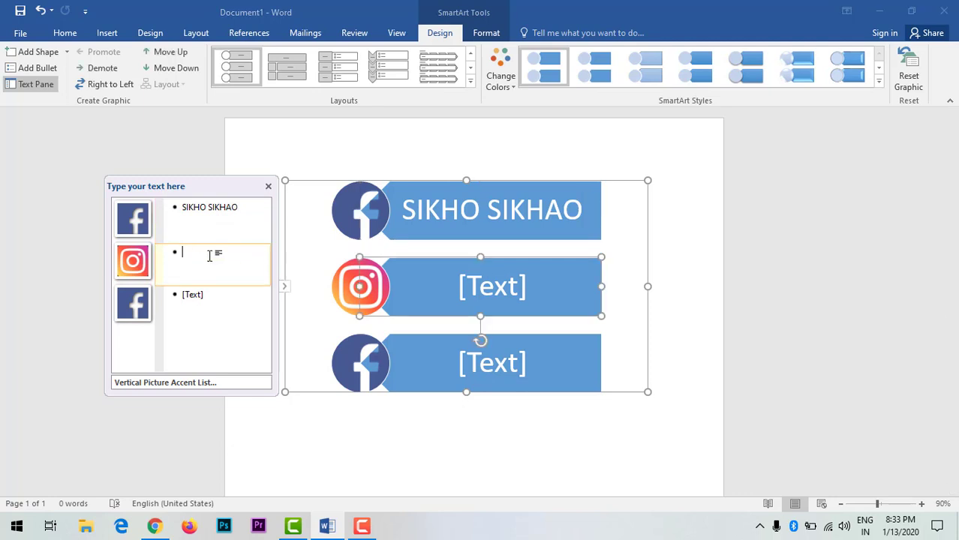
{"action": "type", "text": "FACEBOOK"}
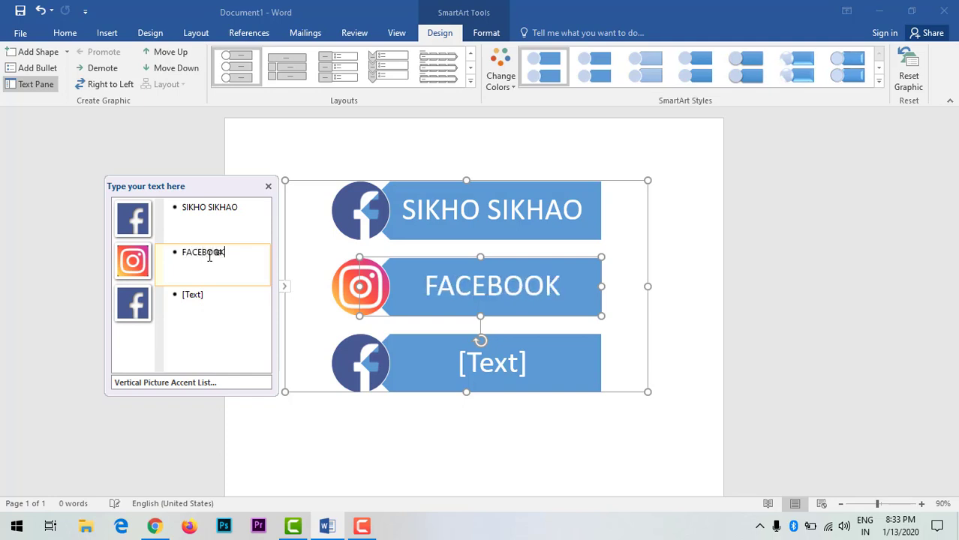
{"action": "left_click", "coordinate": [193, 296]}
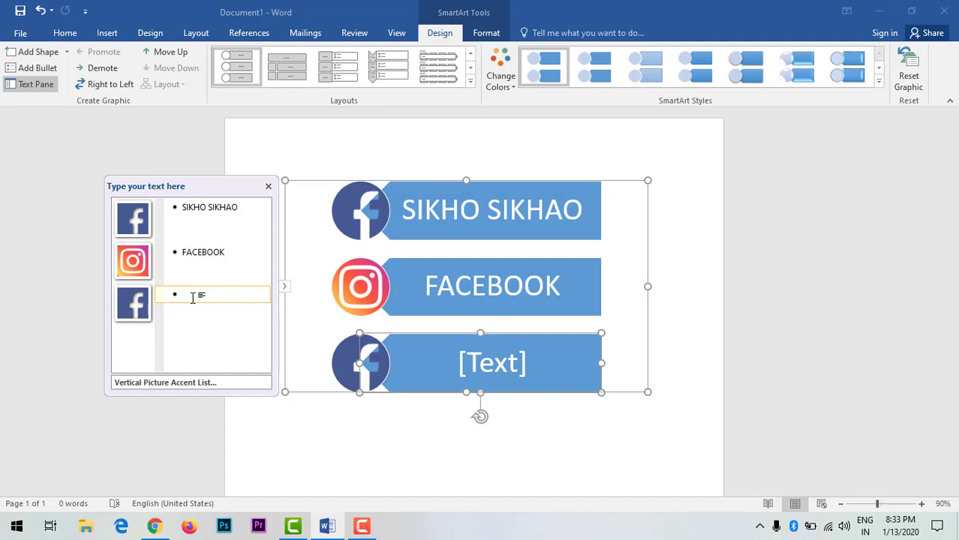
{"action": "type", "text": "GOOGG"}
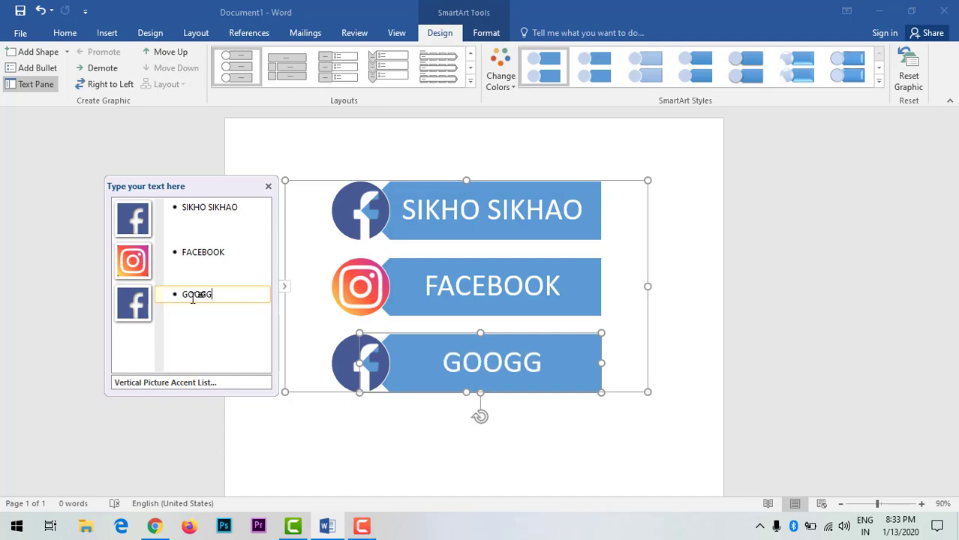
{"action": "type", "text": "LE"}
{"action": "key", "text": "BackSpace"}
{"action": "key", "text": "BackSpace"}
{"action": "key", "text": "BackSpace"}
{"action": "key", "text": "BackSpace"}
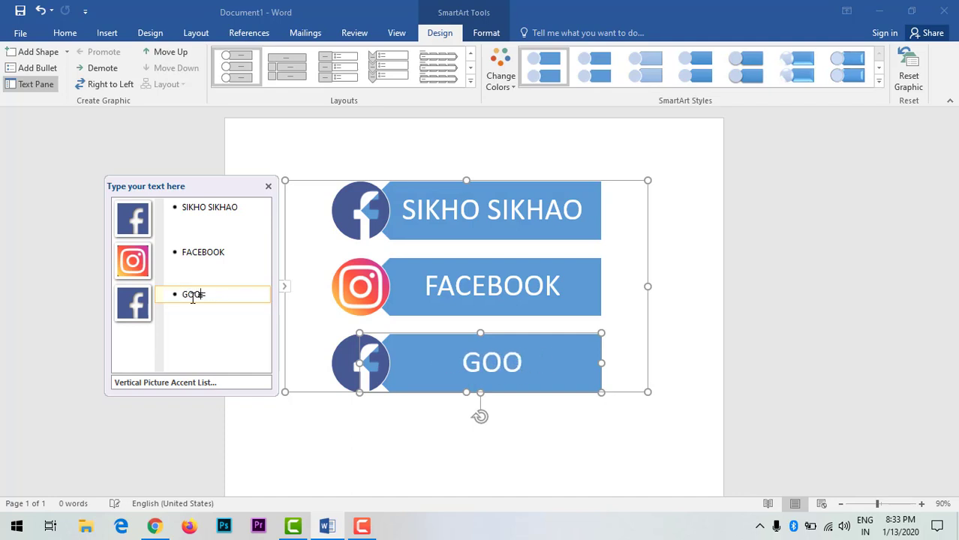
{"action": "type", "text": "GK"}
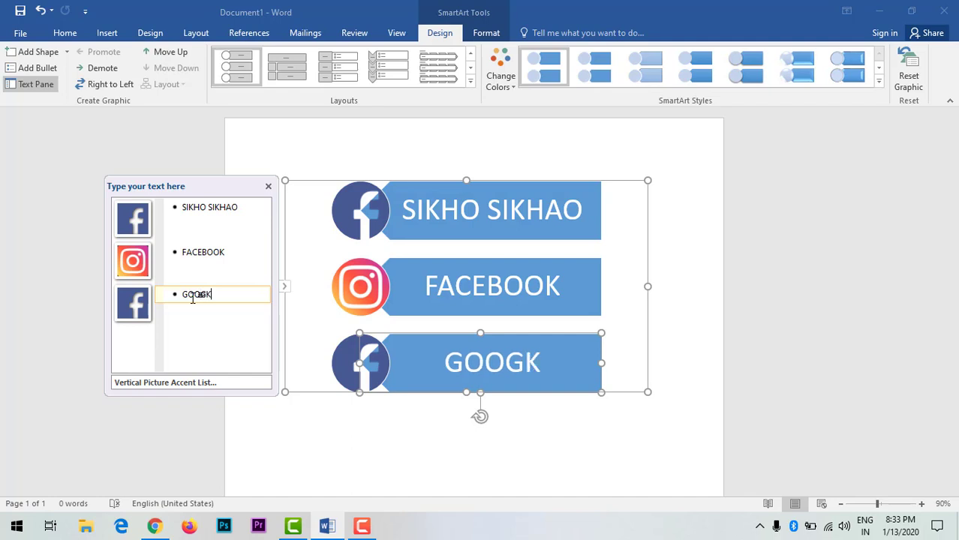
{"action": "key", "text": "BackSpace"}
{"action": "type", "text": "LE"}
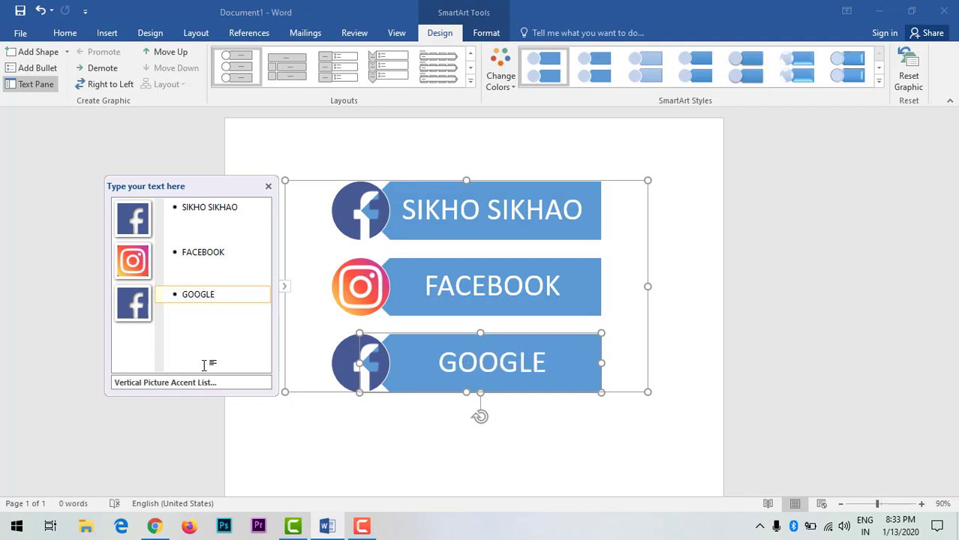
{"action": "left_click", "coordinate": [295, 443]}
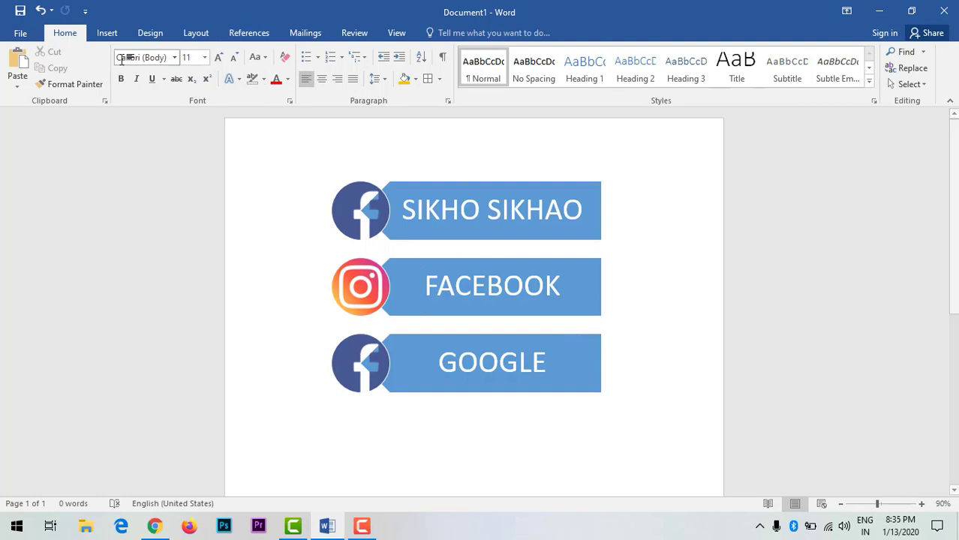
{"action": "left_click", "coordinate": [109, 33]}
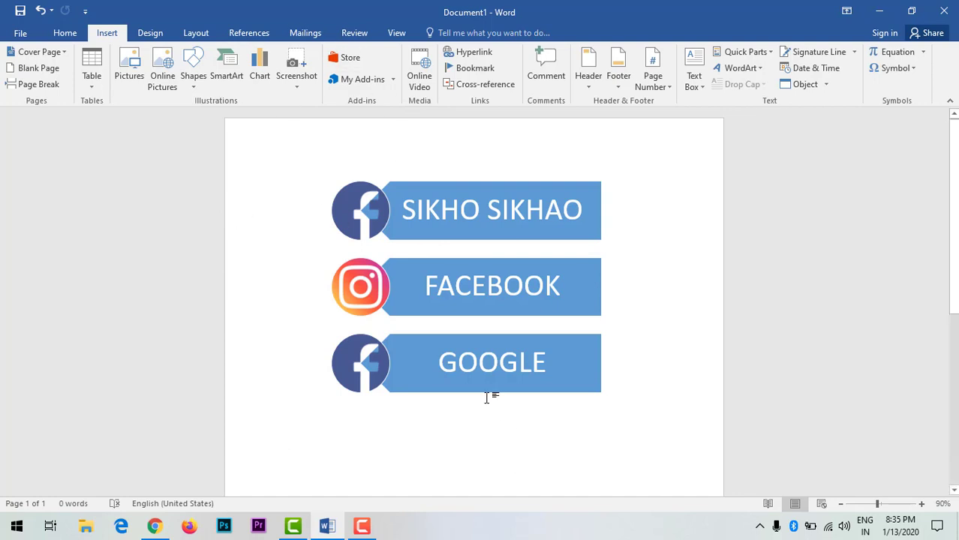
Step: Browse the chart categories, previewing bar, 3-D Surface and combo chart types
{"action": "left_click", "coordinate": [266, 67]}
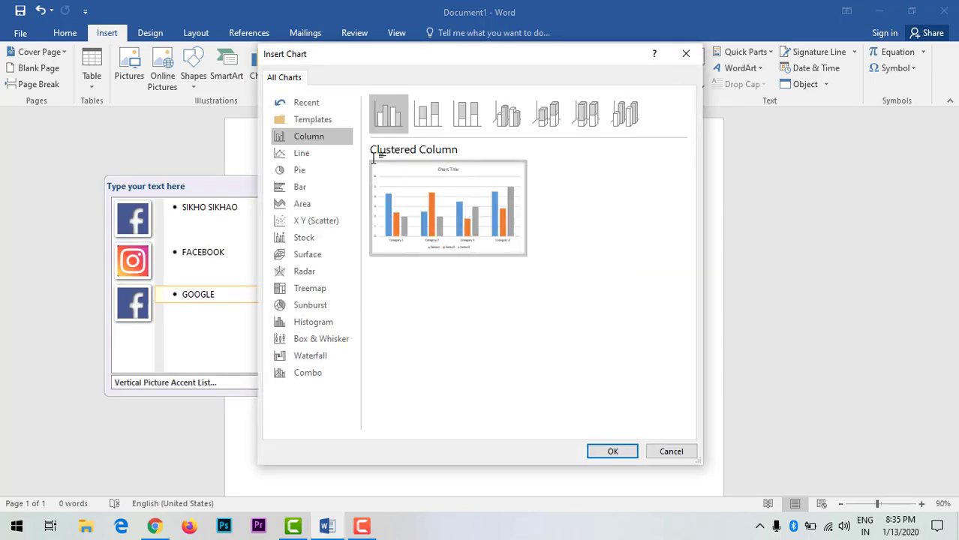
{"action": "left_click", "coordinate": [328, 189]}
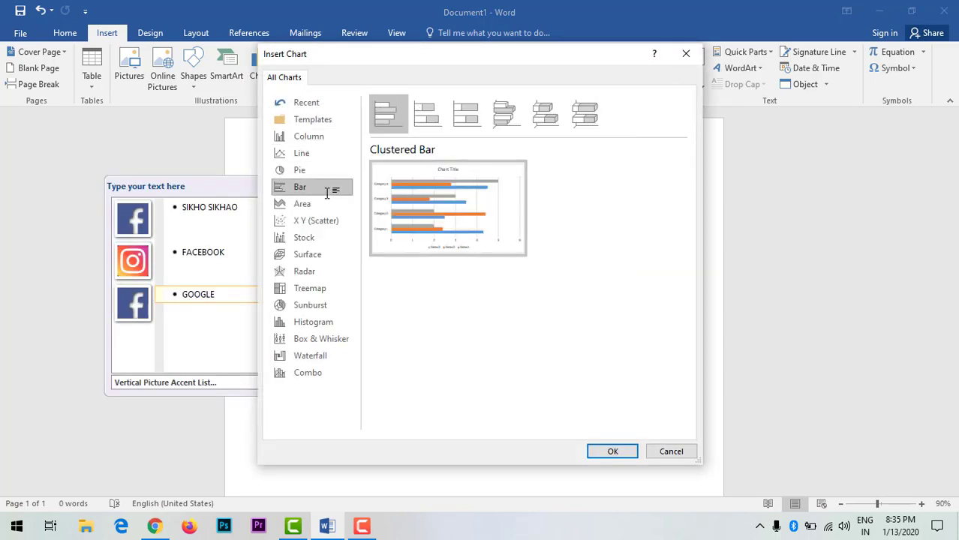
{"action": "left_click", "coordinate": [319, 204]}
{"action": "left_click", "coordinate": [319, 237]}
{"action": "left_click", "coordinate": [318, 254]}
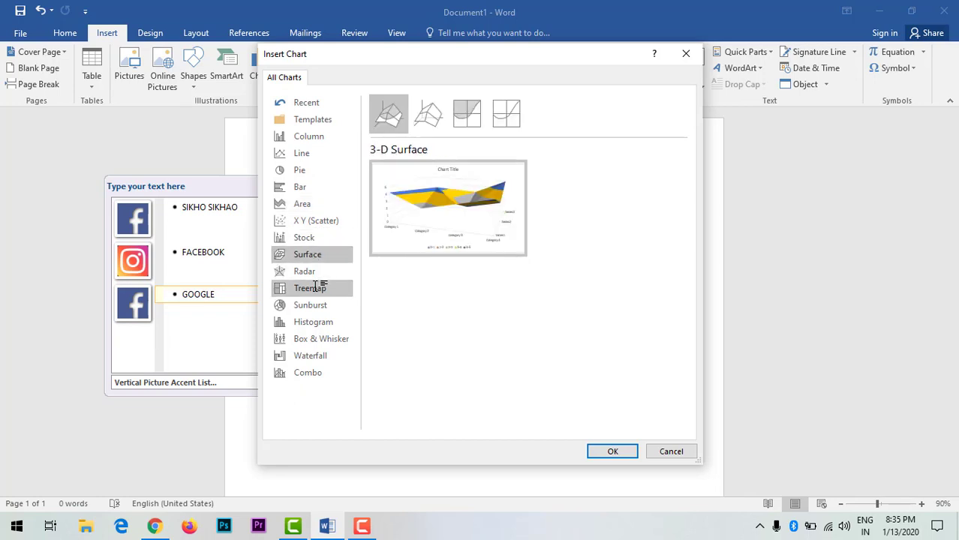
{"action": "left_click", "coordinate": [315, 288]}
{"action": "left_click", "coordinate": [319, 338]}
{"action": "left_click", "coordinate": [315, 371]}
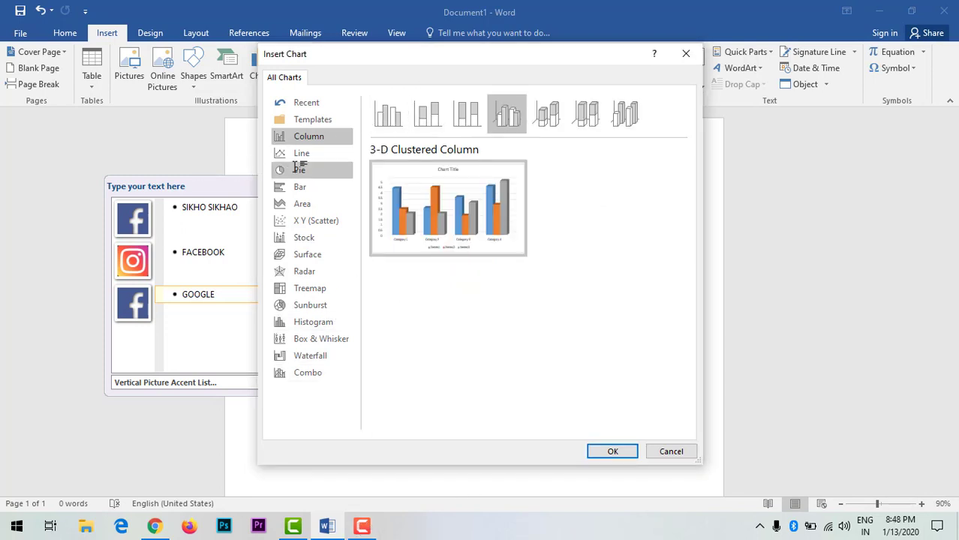
{"action": "left_click", "coordinate": [298, 168]}
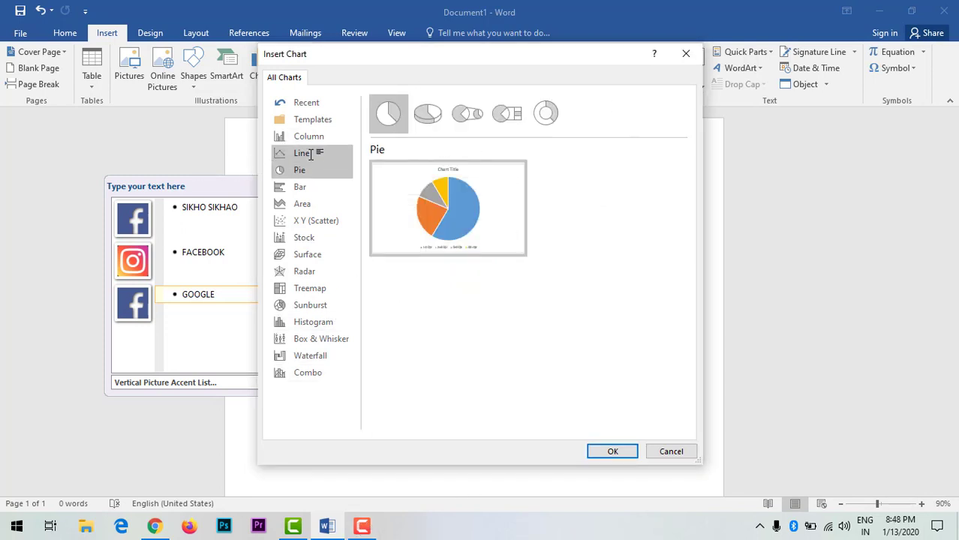
{"action": "left_click", "coordinate": [315, 153]}
{"action": "left_click", "coordinate": [308, 170]}
{"action": "left_click", "coordinate": [304, 187]}
Step: Choose the Pie > 3-D Pie chart type and insert it above the SmartArt
{"action": "left_click", "coordinate": [299, 170]}
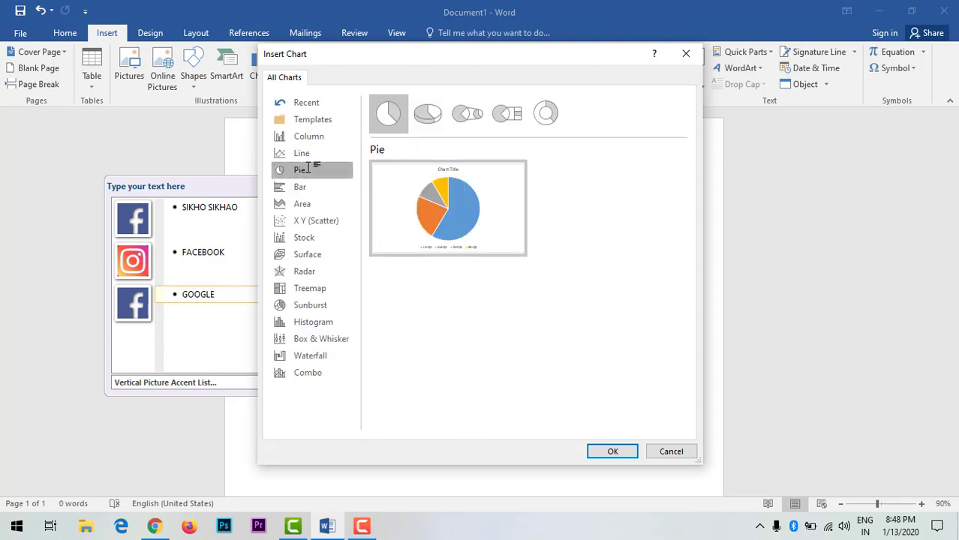
{"action": "left_click", "coordinate": [428, 114]}
{"action": "left_click", "coordinate": [467, 113]}
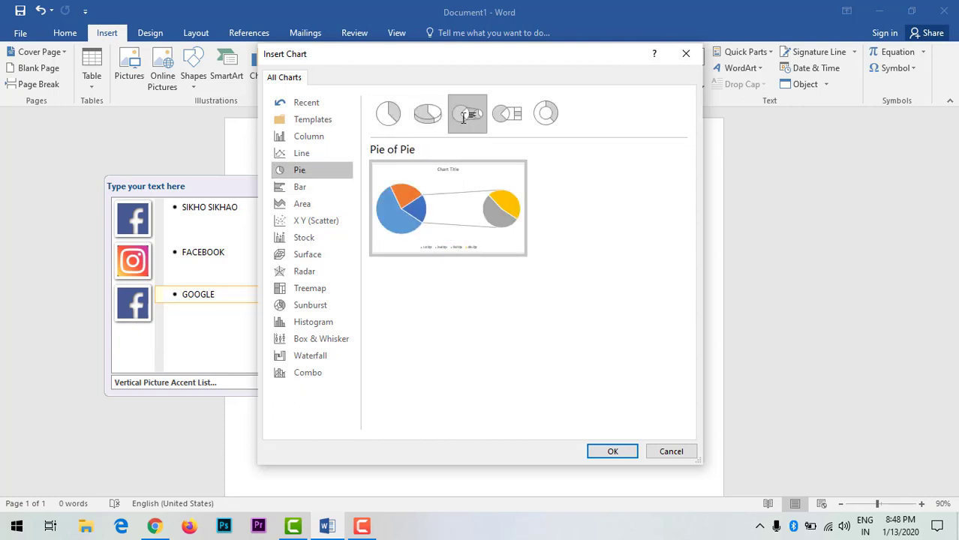
{"action": "left_click", "coordinate": [507, 114]}
{"action": "left_click", "coordinate": [417, 117]}
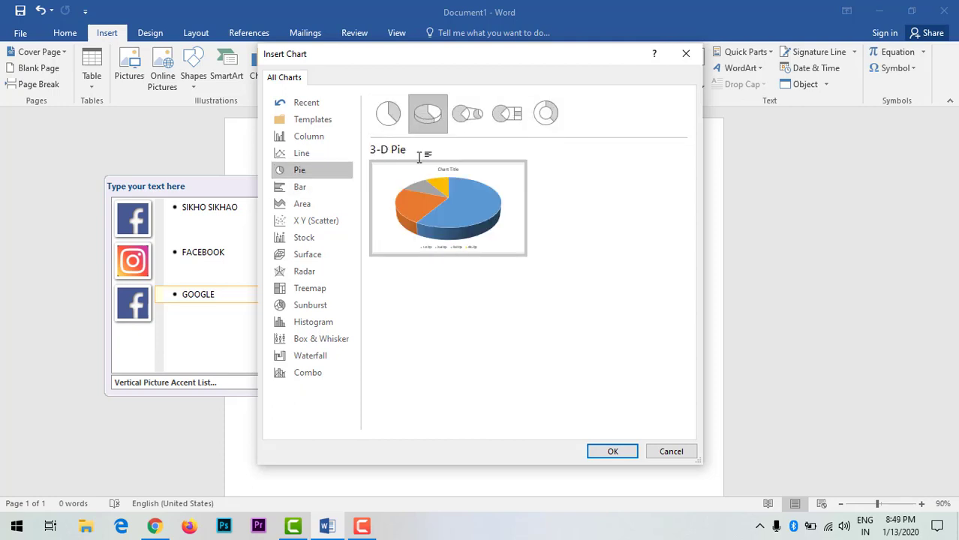
{"action": "left_click", "coordinate": [323, 151]}
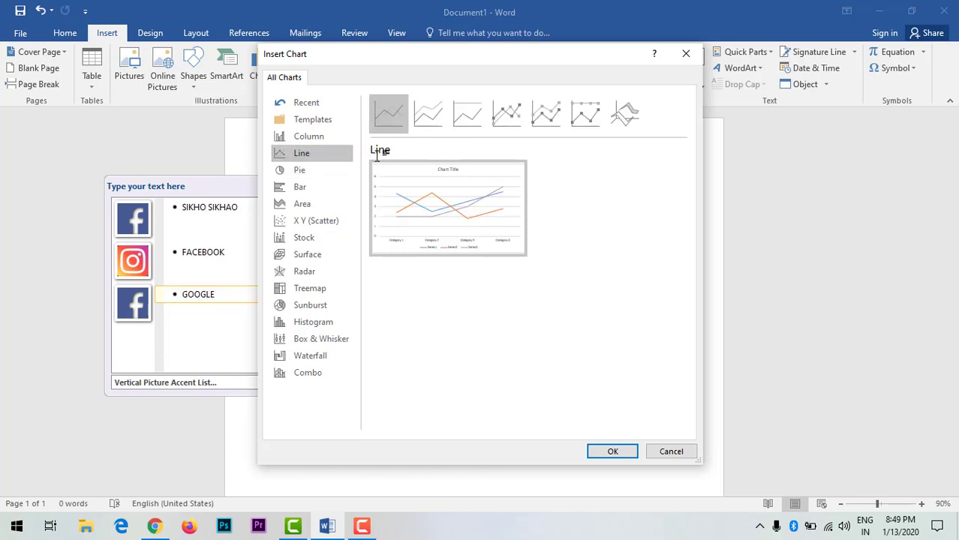
{"action": "left_click", "coordinate": [323, 168]}
{"action": "mouse_move", "coordinate": [439, 196]}
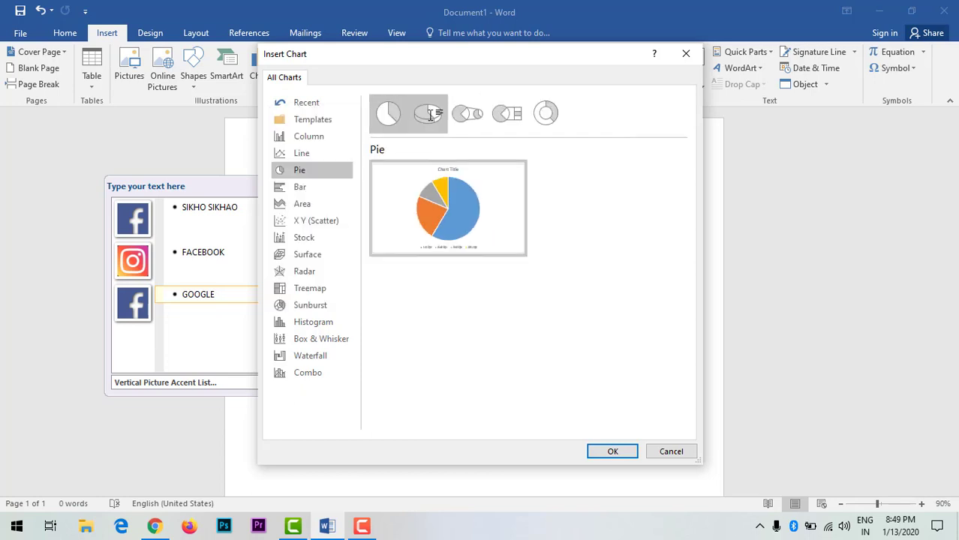
{"action": "left_click", "coordinate": [432, 116]}
{"action": "left_click", "coordinate": [611, 447]}
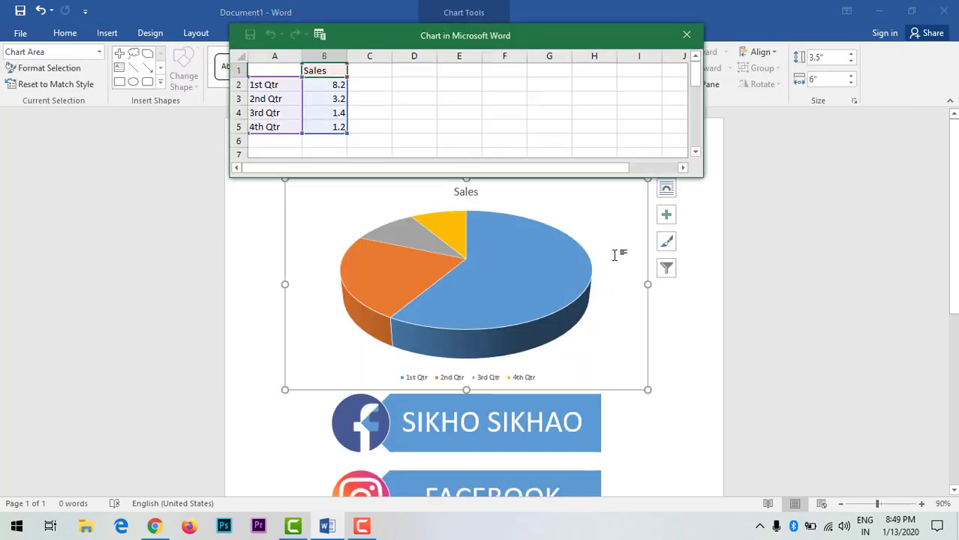
Step: Move and resize the chart data sheet to uncover the chart and its quarter rows
{"action": "mouse_move", "coordinate": [544, 38]}
{"action": "left_mouse_down"}
{"action": "mouse_move", "coordinate": [360, 129]}
{"action": "mouse_move", "coordinate": [321, 126]}
{"action": "left_mouse_up"}
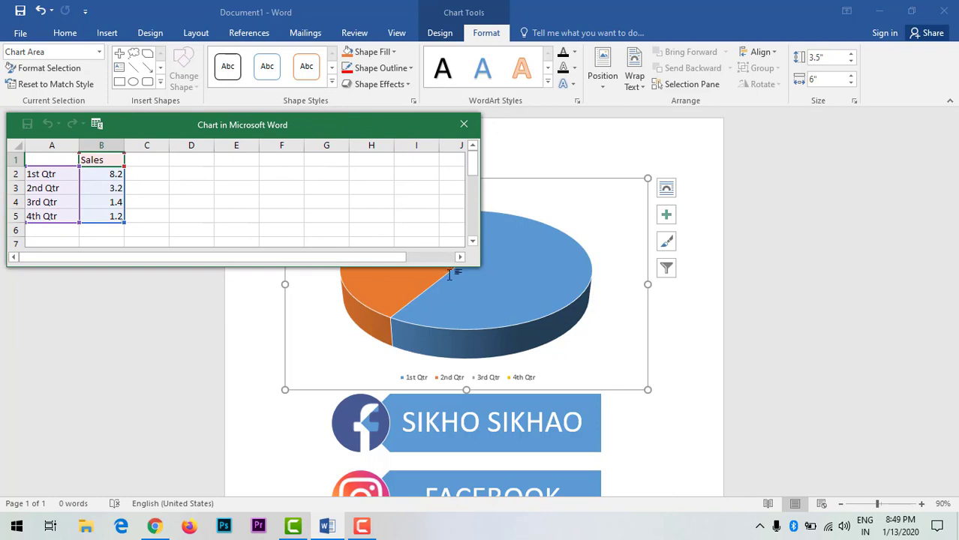
{"action": "left_click_drag", "start_coordinate": [481, 268], "coordinate": [310, 435]}
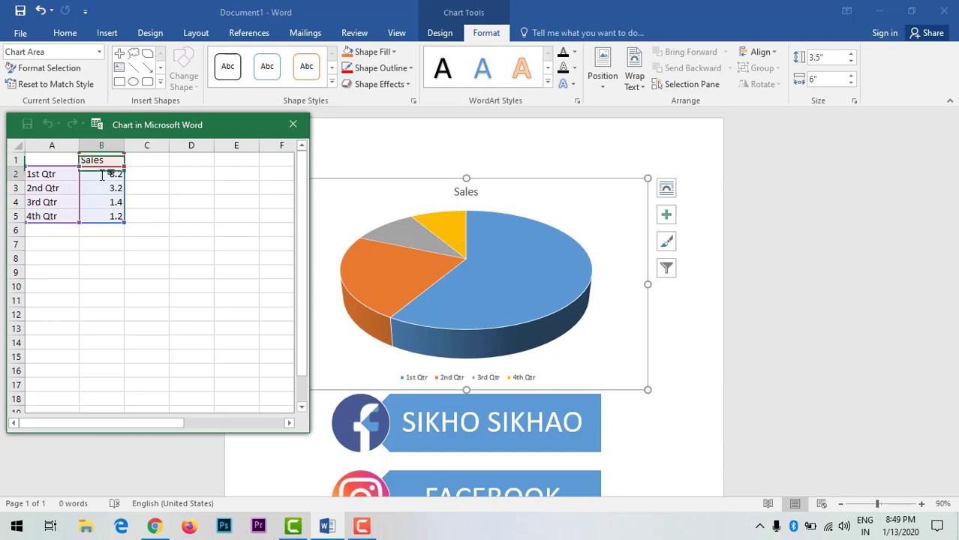
{"action": "left_click", "coordinate": [52, 176]}
{"action": "left_click", "coordinate": [51, 190]}
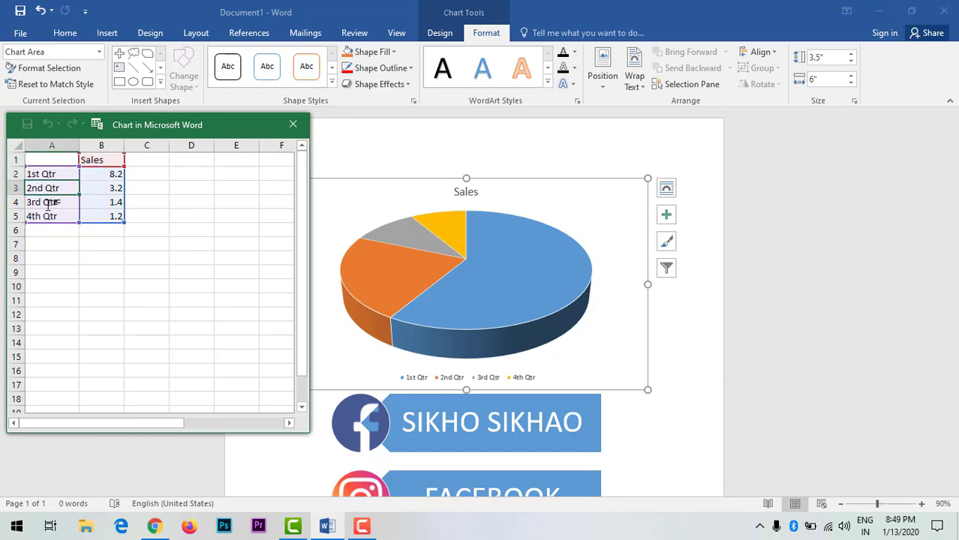
{"action": "left_click", "coordinate": [49, 203]}
{"action": "left_click", "coordinate": [63, 175]}
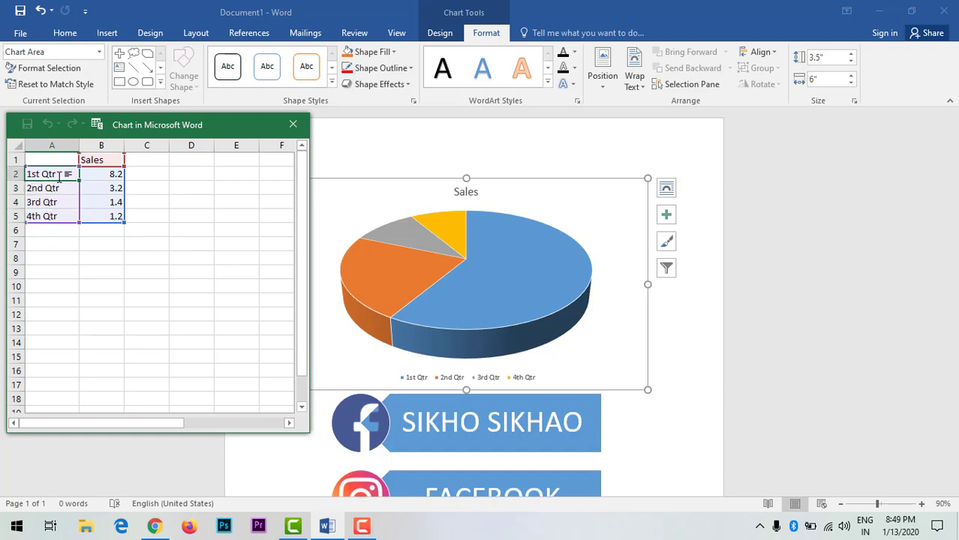
Step: Change the 1st Qtr sales to 2000 and the 2nd Qtr sales to 5000
{"action": "left_click", "coordinate": [105, 177]}
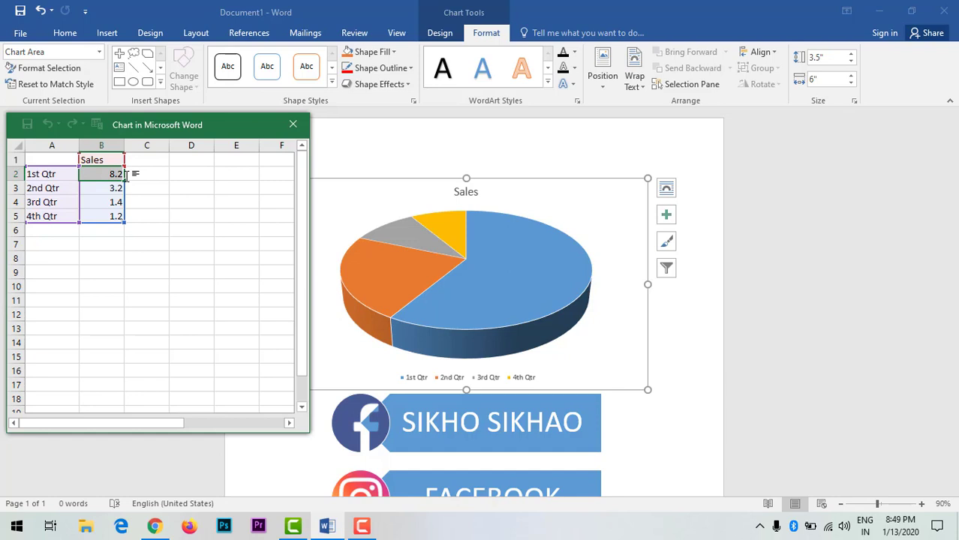
{"action": "type", "text": "2000"}
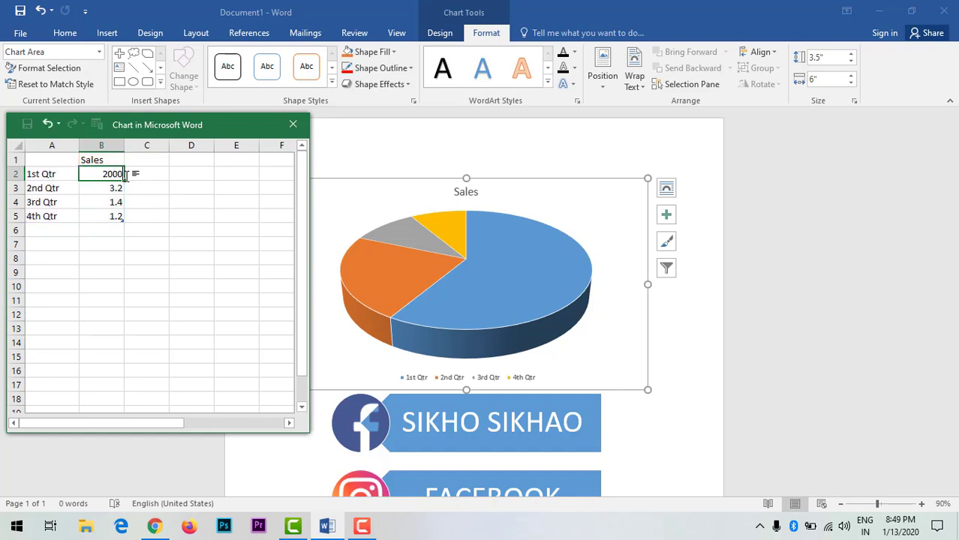
{"action": "key", "text": "Return"}
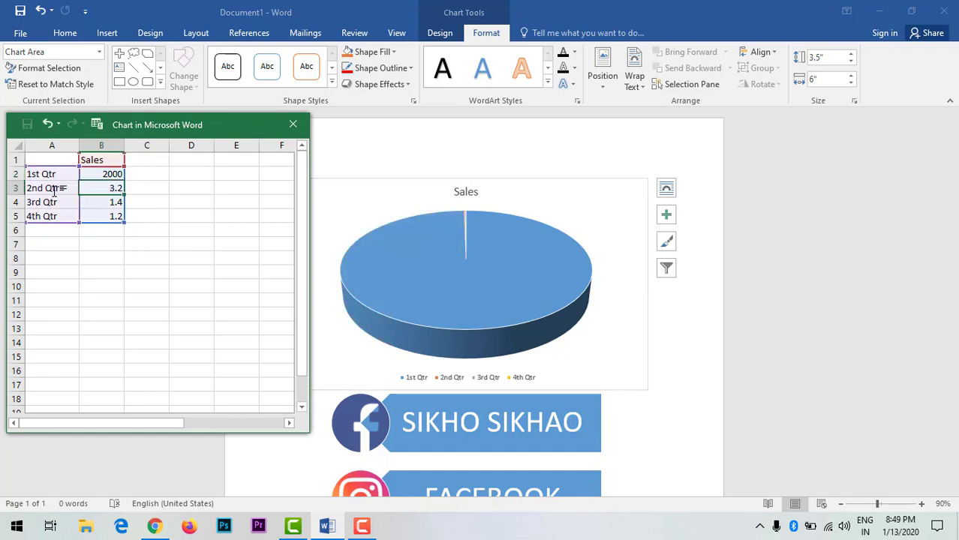
{"action": "double_click", "coordinate": [105, 188]}
{"action": "left_click_drag", "start_coordinate": [105, 188], "coordinate": [129, 189]}
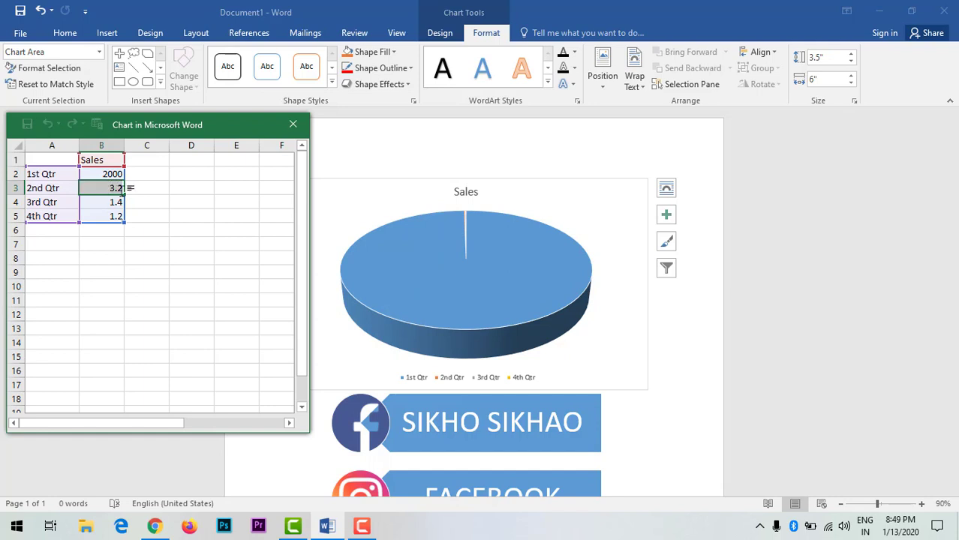
{"action": "type", "text": "5000"}
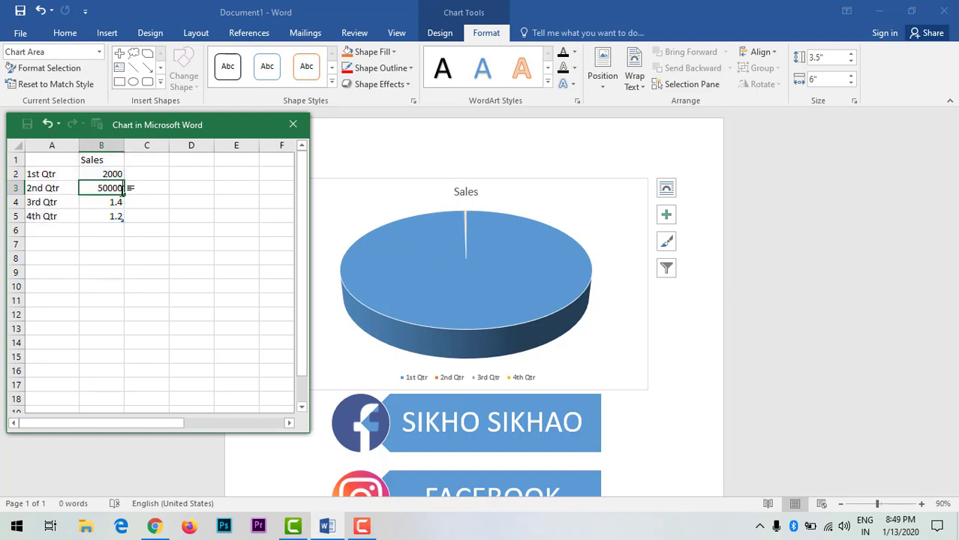
{"action": "left_click", "coordinate": [105, 205]}
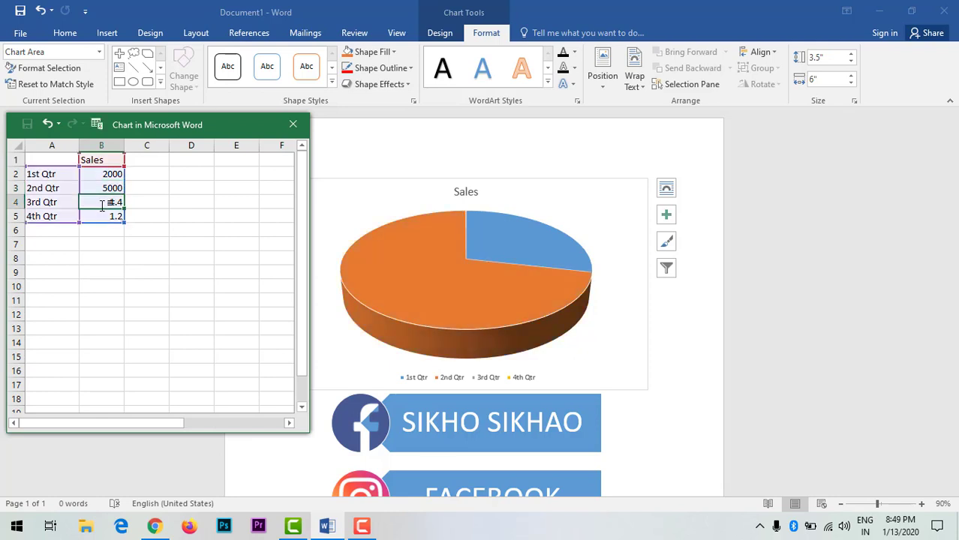
Step: Change the 3rd Qtr sales to 7000 and select the 4th Qtr value for replacement
{"action": "double_click", "coordinate": [102, 205]}
{"action": "left_click_drag", "start_coordinate": [102, 205], "coordinate": [123, 202]}
{"action": "type", "text": "7000"}
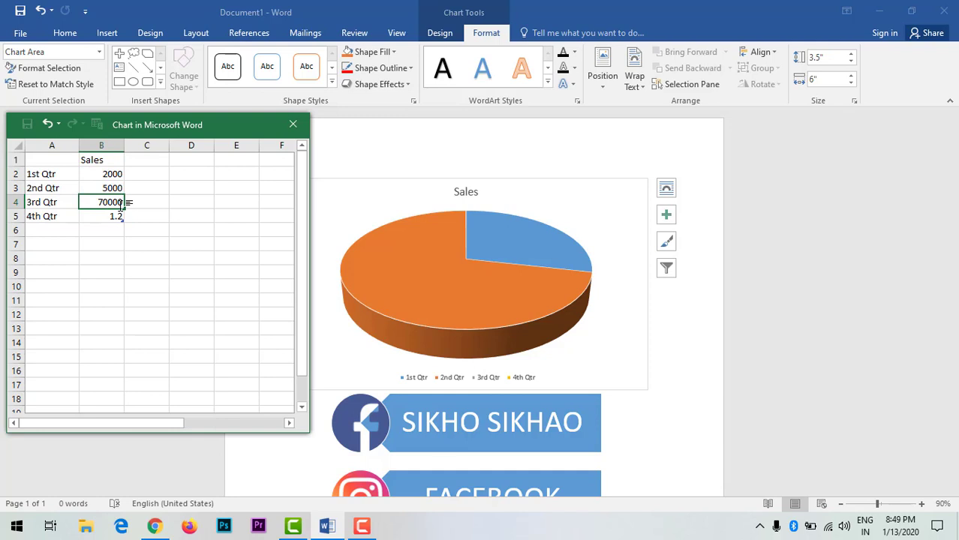
{"action": "left_click", "coordinate": [111, 218]}
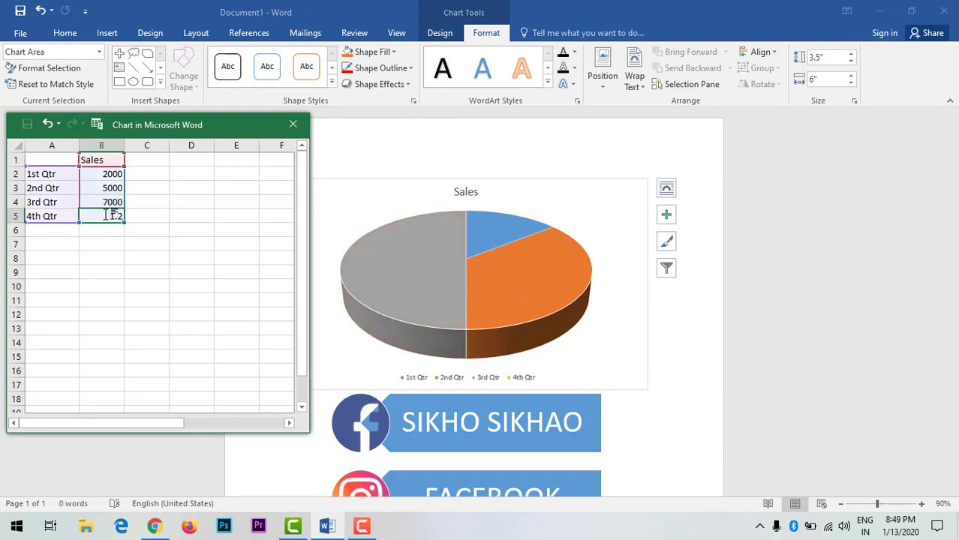
{"action": "double_click", "coordinate": [111, 218]}
{"action": "left_click_drag", "start_coordinate": [111, 217], "coordinate": [132, 213]}
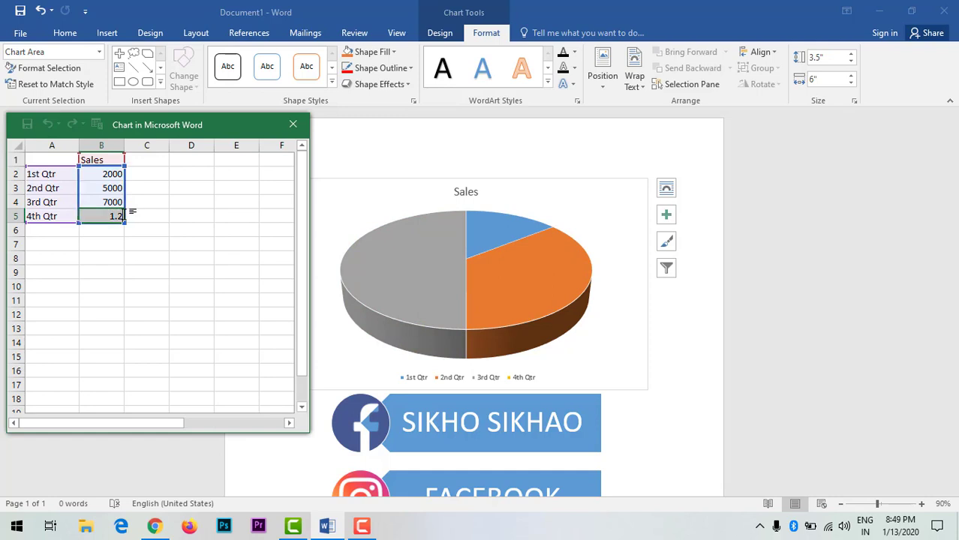
Step: Enter 8000 as the 4th Qtr sales and commit it by selecting another cell
{"action": "type", "text": "8000"}
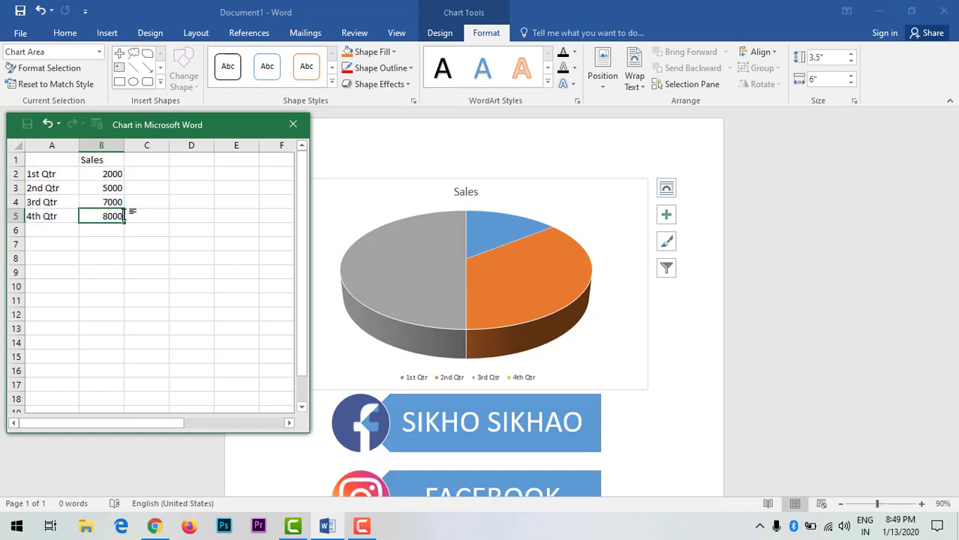
{"action": "left_click", "coordinate": [131, 242]}
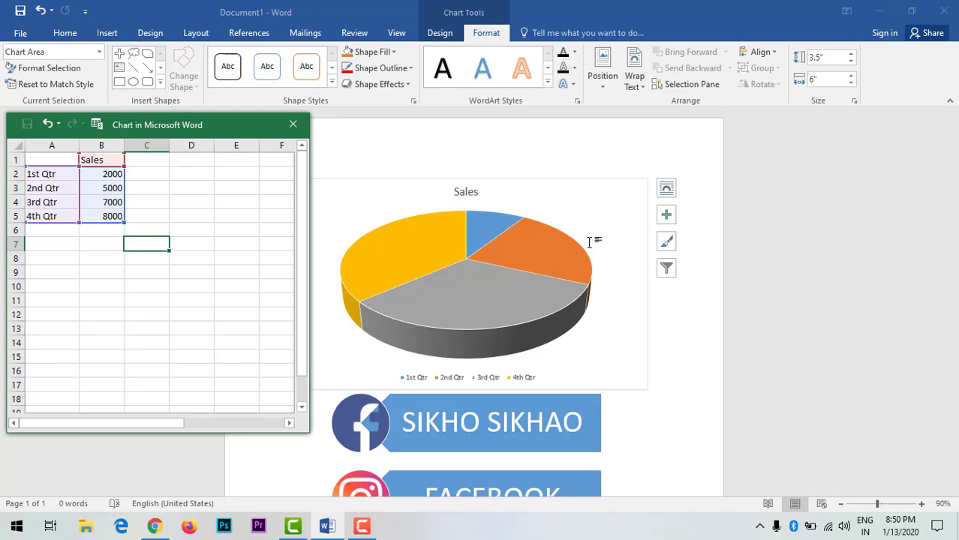
Step: Try chart Style 9, then apply Style 1 with the SALES title and percentage quarter labels
{"action": "left_click", "coordinate": [668, 241]}
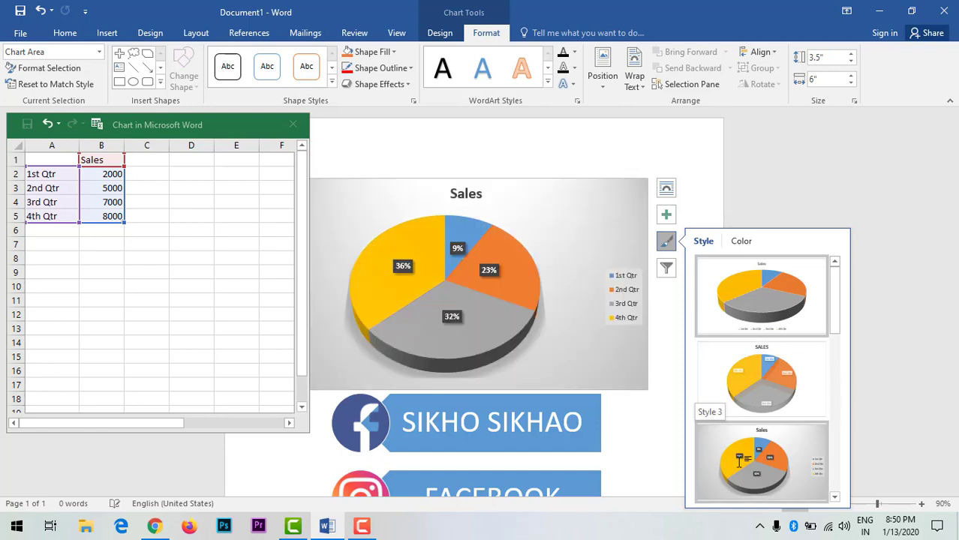
{"action": "scroll", "coordinate": [739, 457], "scroll_direction": "down", "scroll_amount": 2}
{"action": "scroll", "coordinate": [747, 435], "scroll_direction": "down", "scroll_amount": 2}
{"action": "scroll", "coordinate": [759, 396], "scroll_direction": "down", "scroll_amount": 1}
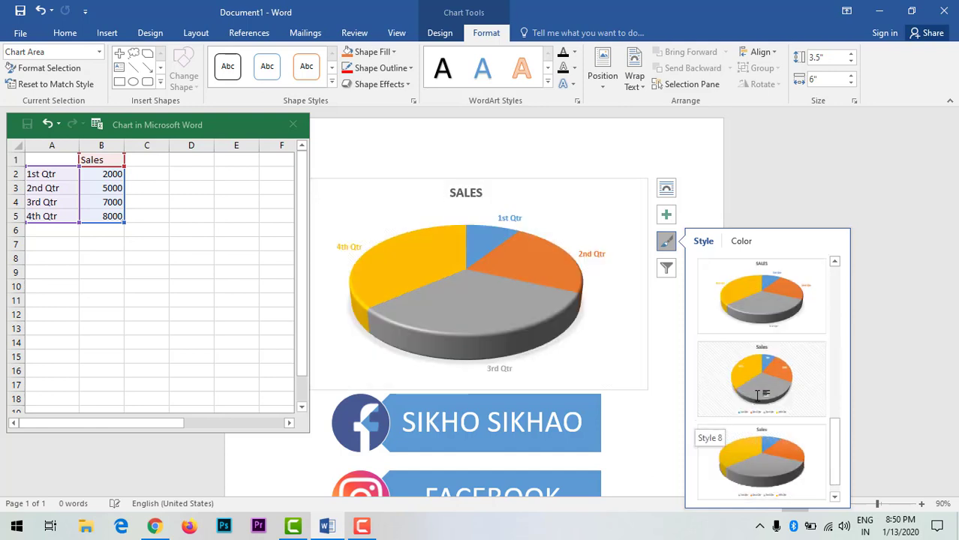
{"action": "scroll", "coordinate": [760, 396], "scroll_direction": "down", "scroll_amount": 1}
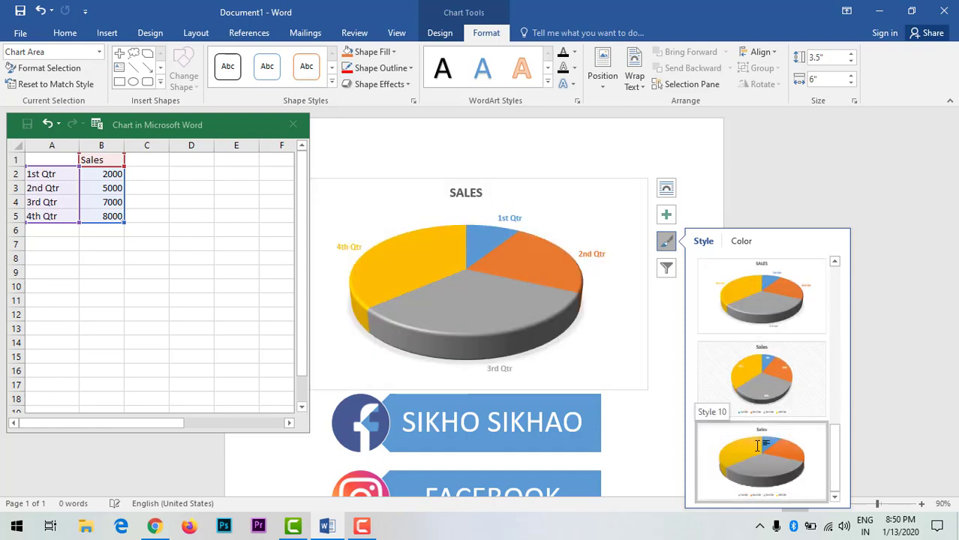
{"action": "left_click", "coordinate": [768, 375]}
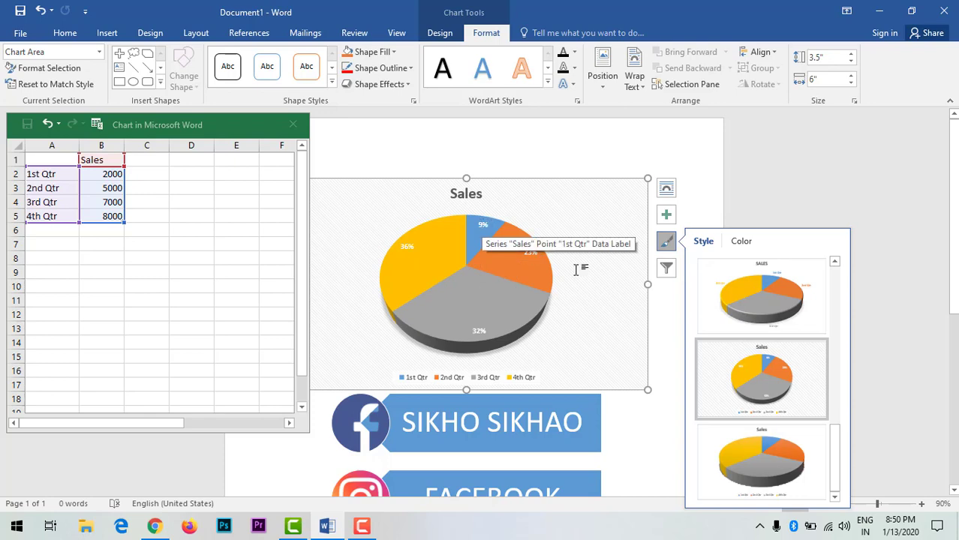
{"action": "left_click", "coordinate": [767, 297]}
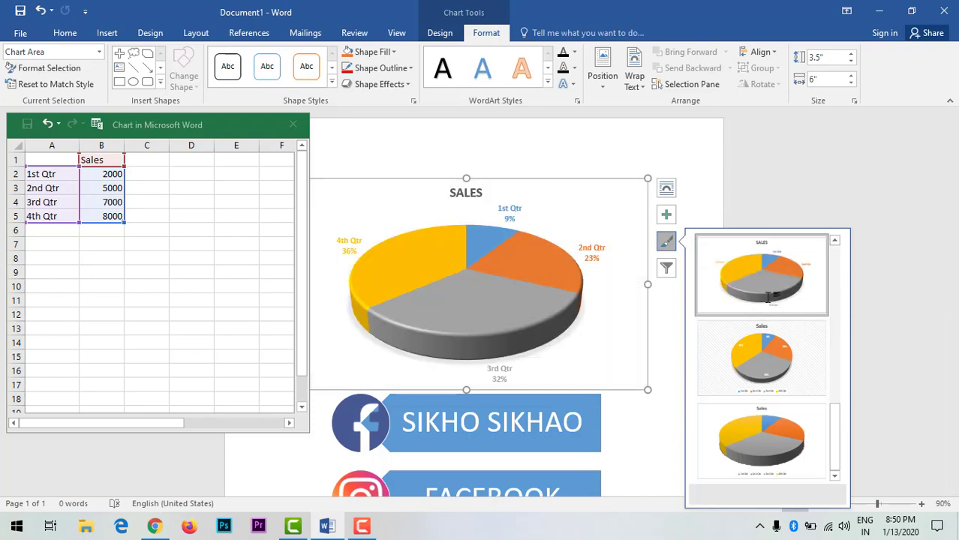
Step: Close the chart data sheet and return to the Insert tab
{"action": "left_click", "coordinate": [146, 244]}
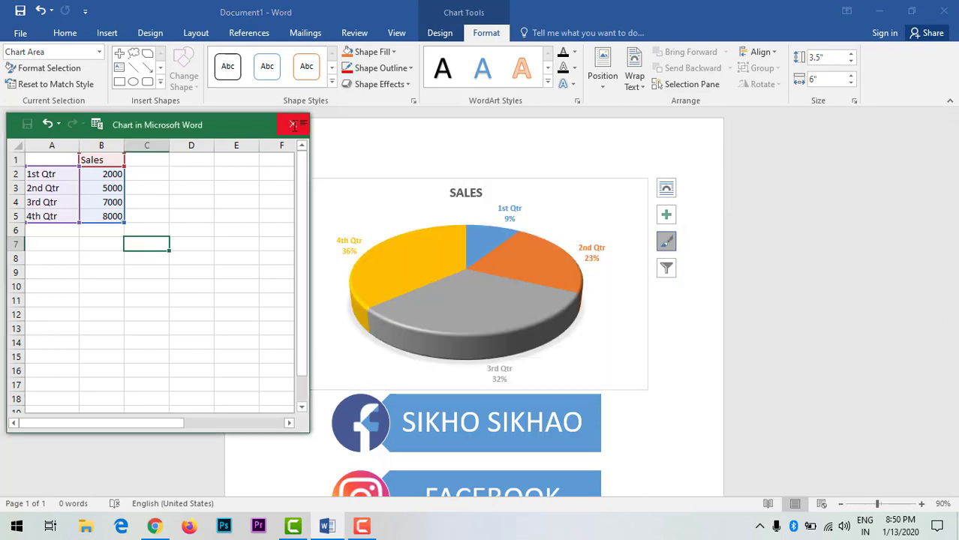
{"action": "left_click", "coordinate": [292, 125]}
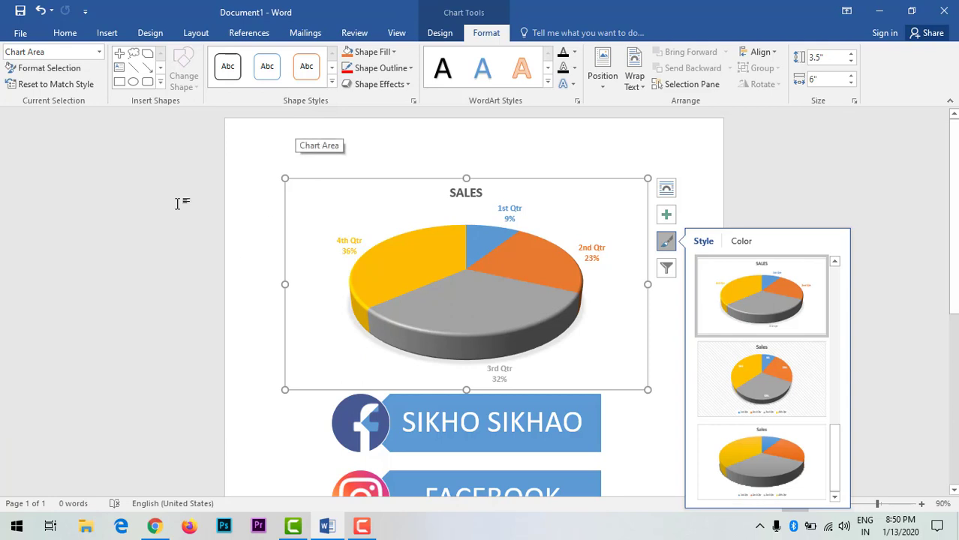
{"action": "left_click", "coordinate": [107, 33]}
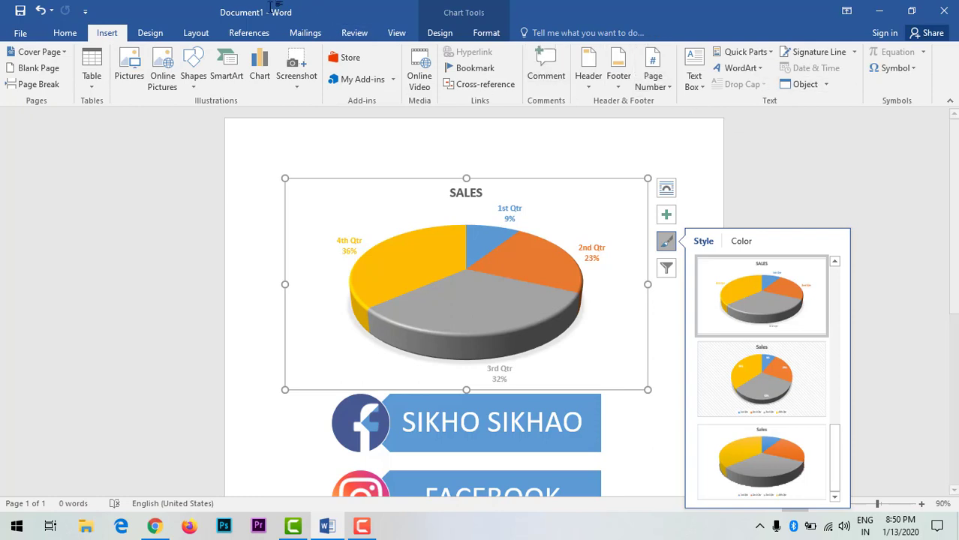
{"action": "left_click", "coordinate": [150, 33]}
{"action": "left_click", "coordinate": [112, 32]}
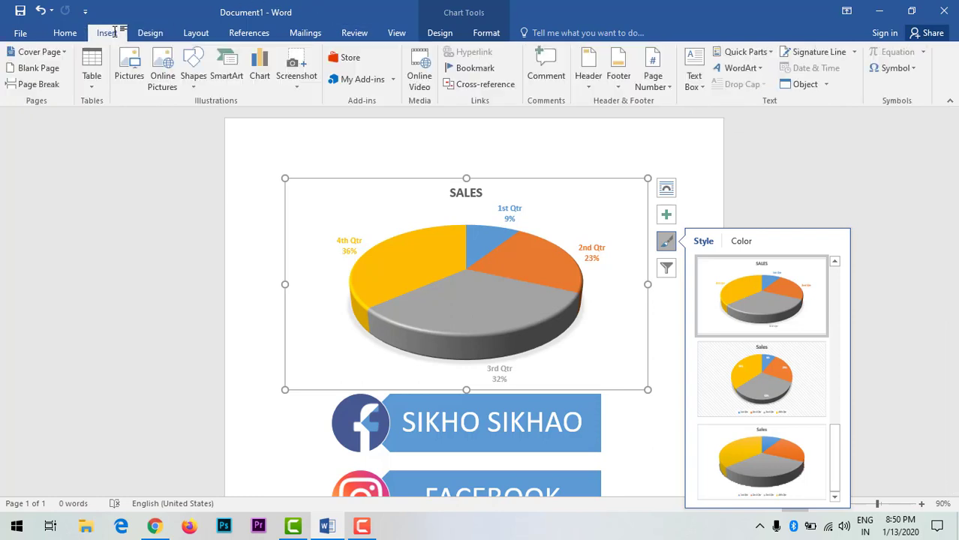